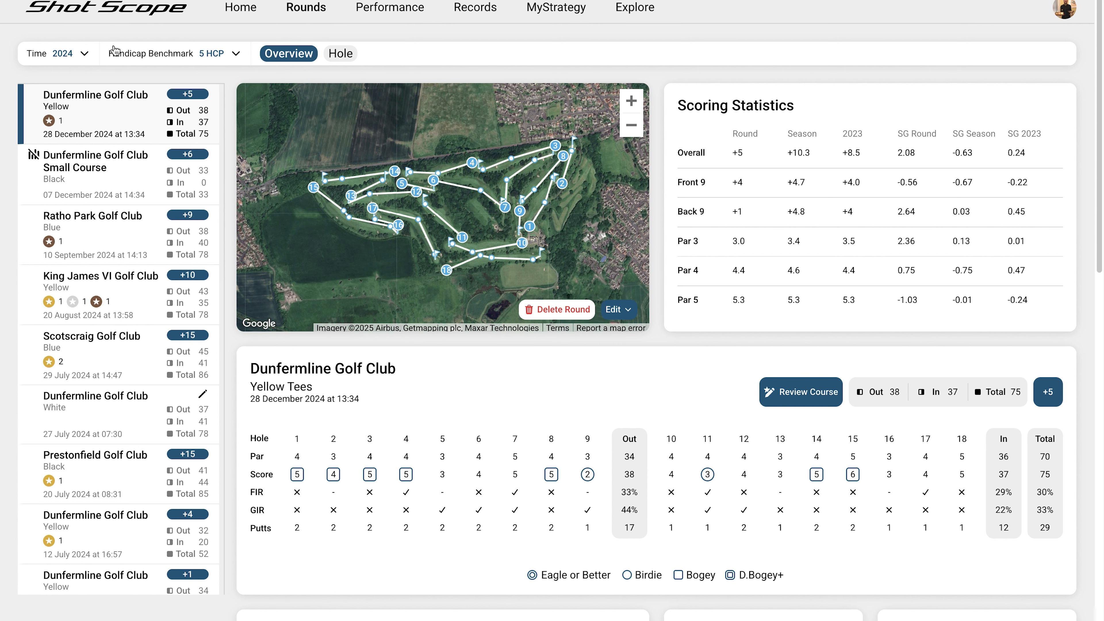
- Look through the years offered by the time filter for the rounds list
click(75, 56)
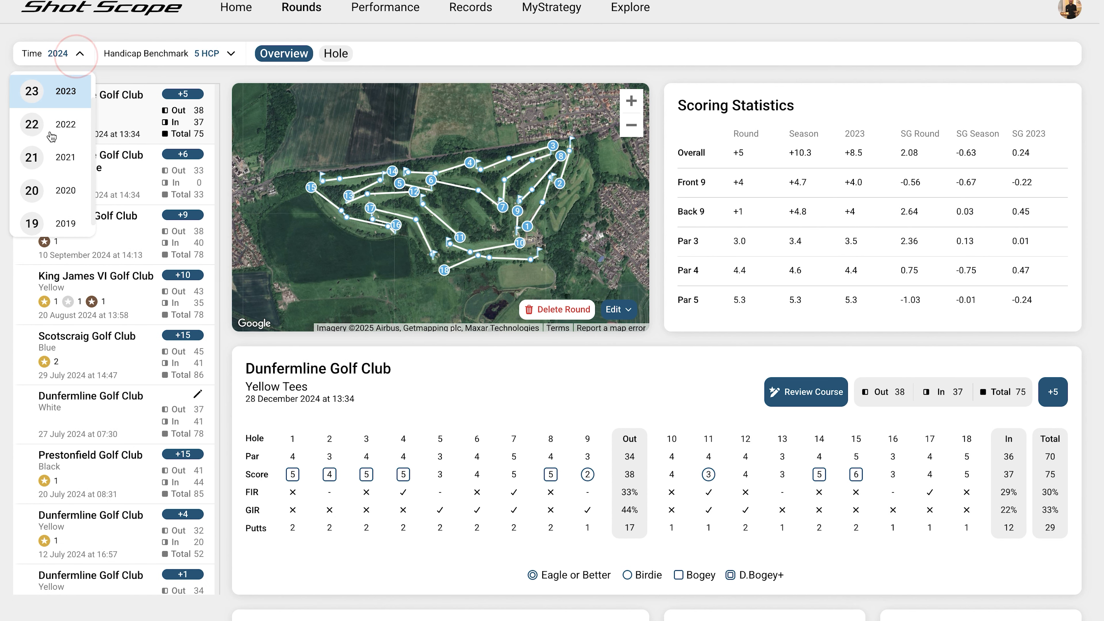
scroll(74, 217, up, 1)
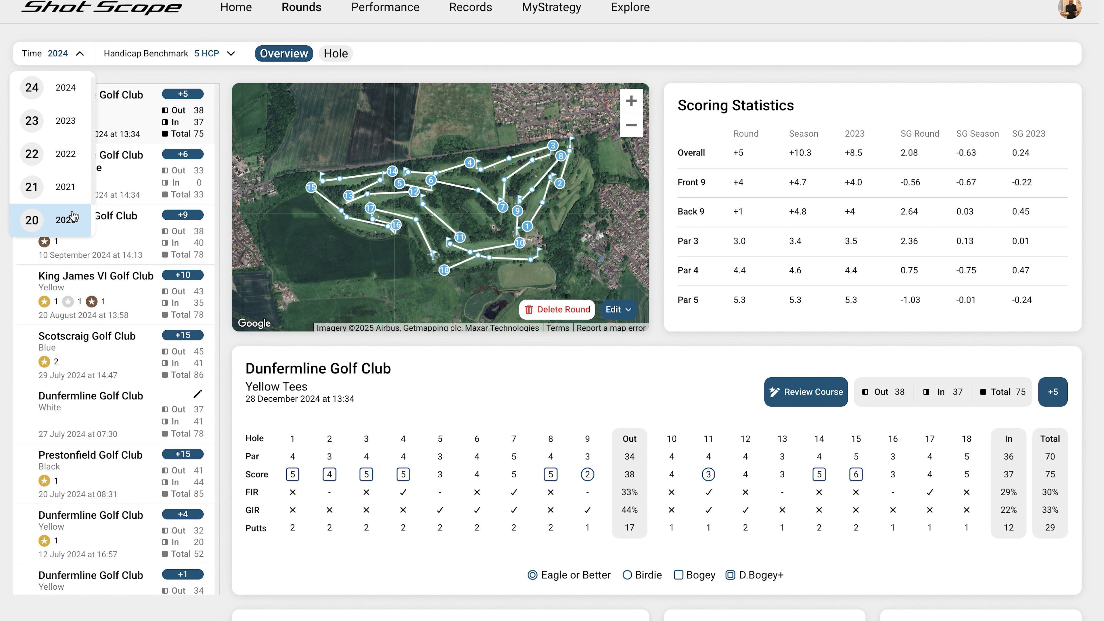
scroll(74, 217, down, 1)
click(70, 57)
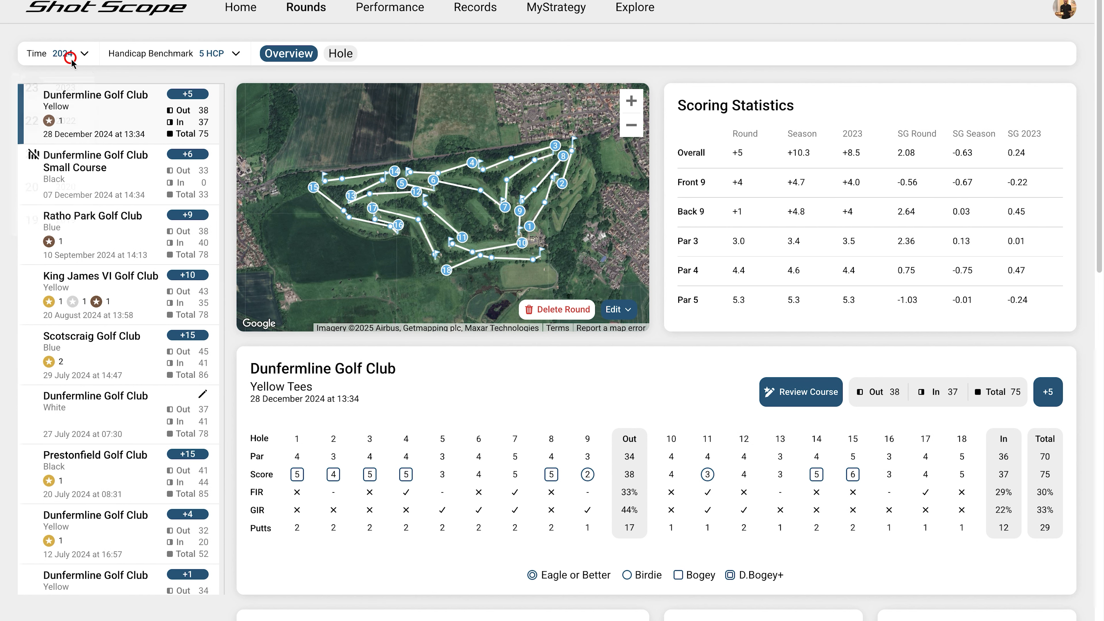
- Look through the list of 2024 rounds and their scores, from the newest down to the March rounds and back
click(176, 188)
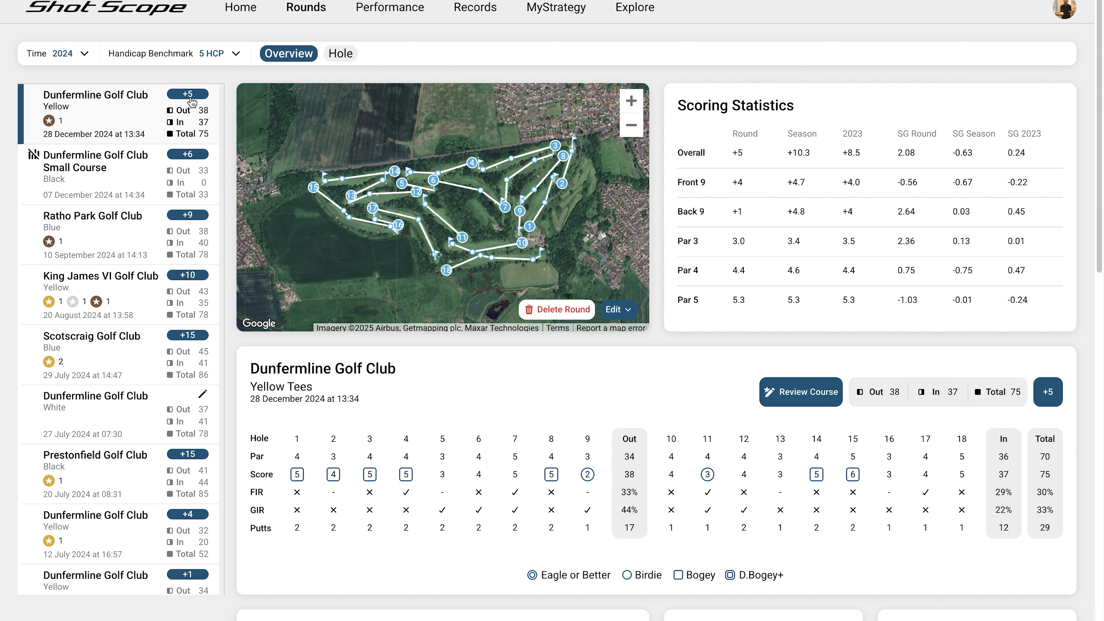
scroll(185, 436, down, 15)
click(199, 335)
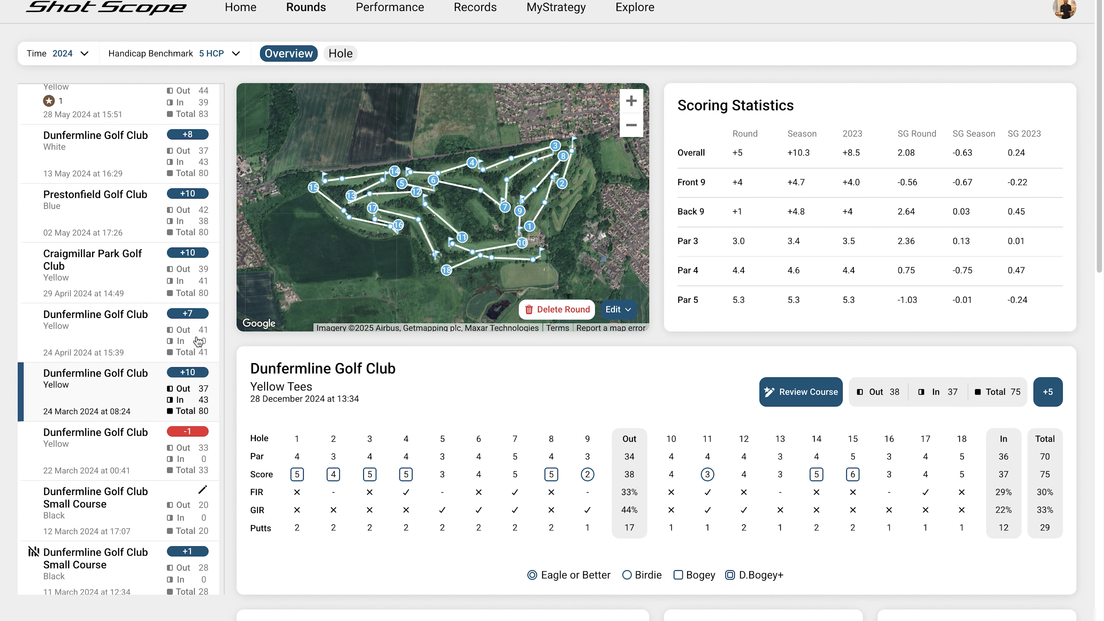
click(199, 374)
click(194, 433)
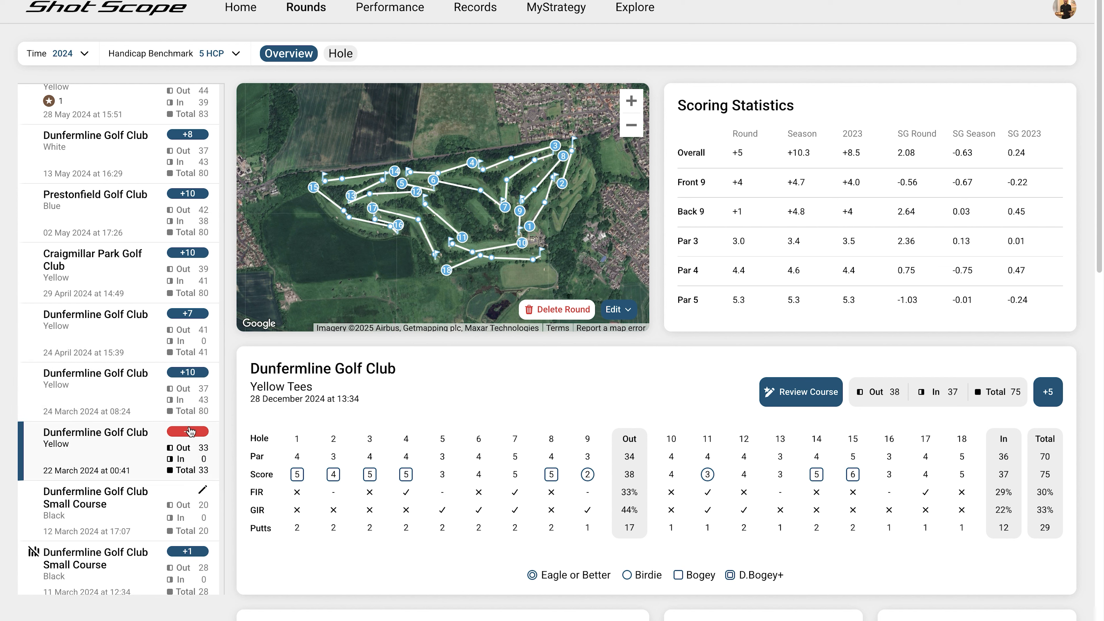
click(197, 378)
click(196, 278)
click(193, 156)
scroll(189, 166, up, 5)
click(187, 174)
scroll(187, 174, up, 10)
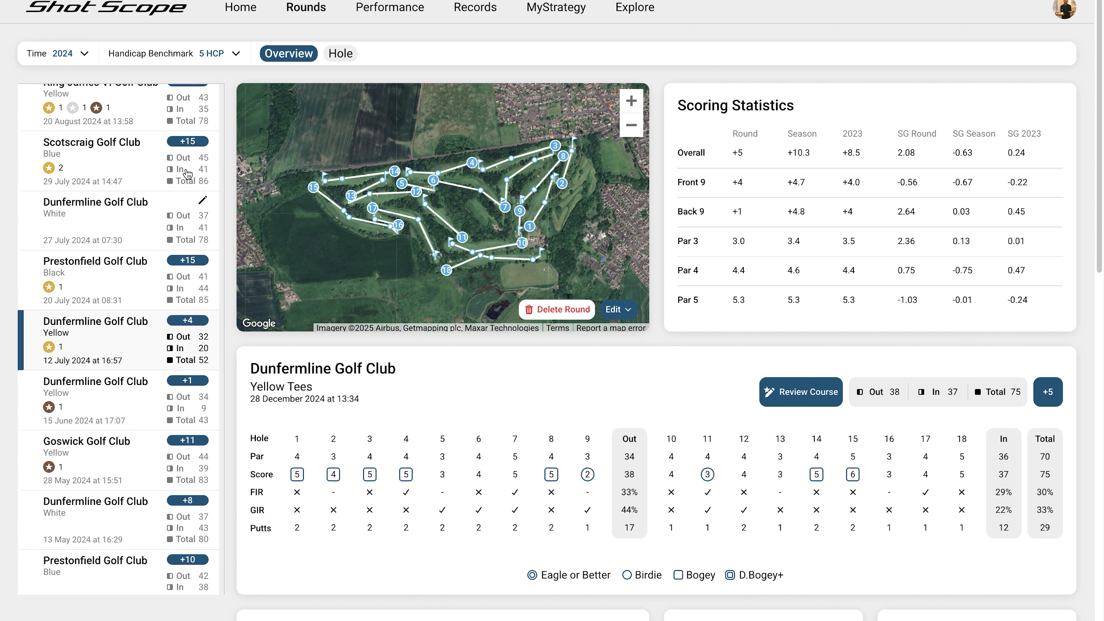
click(186, 112)
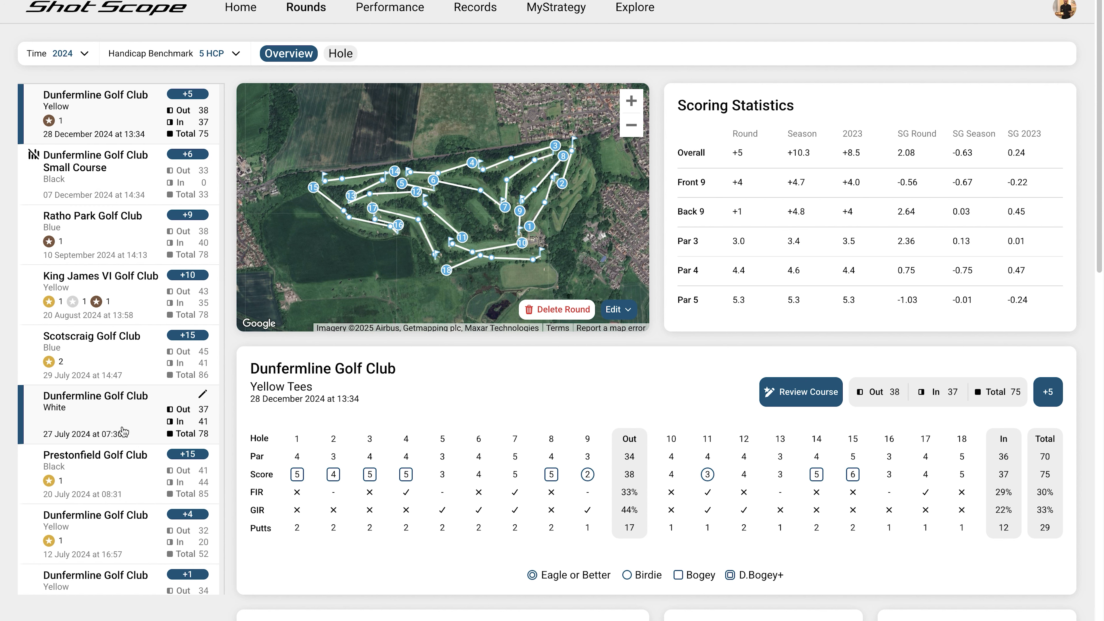
- Open the unsigned Dunfermline Golf Club round of 27 July 2024, played off the White tees
click(190, 397)
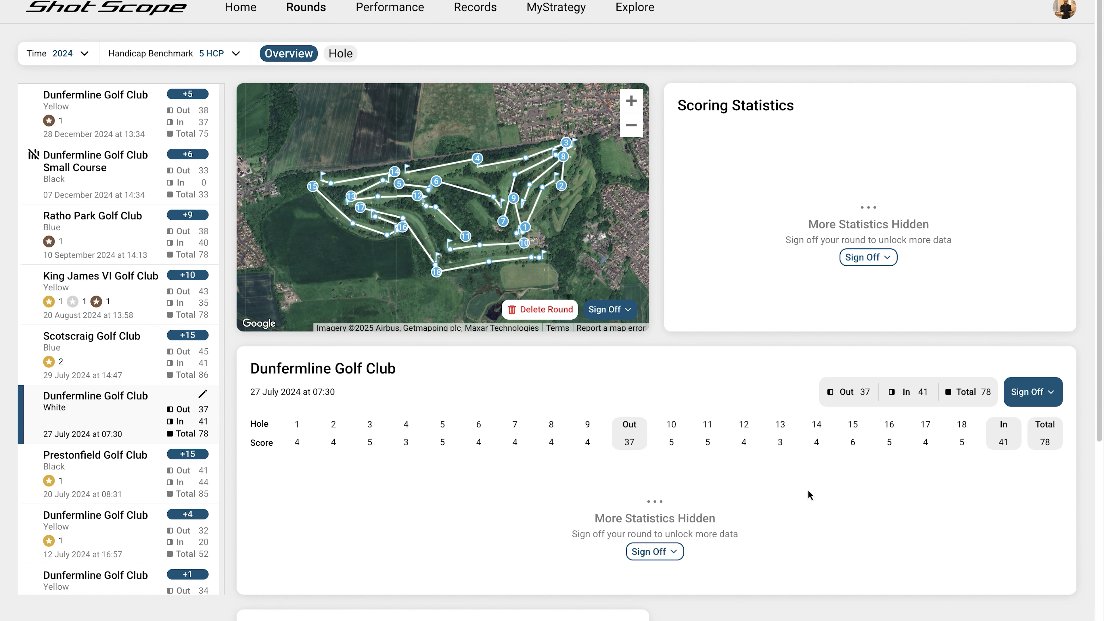
click(1045, 394)
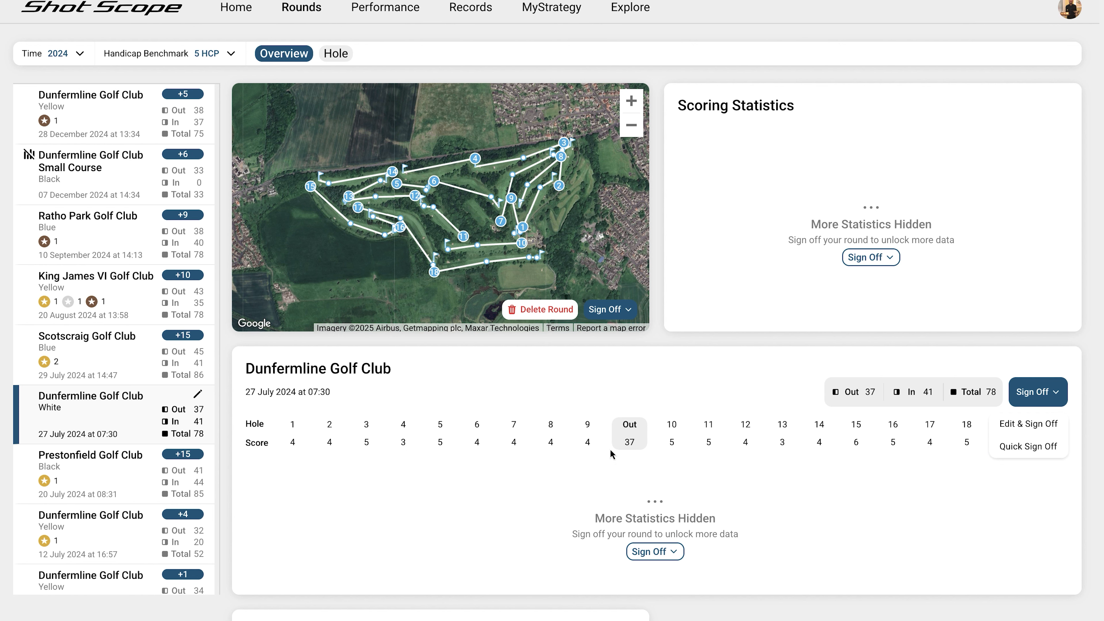
click(1019, 452)
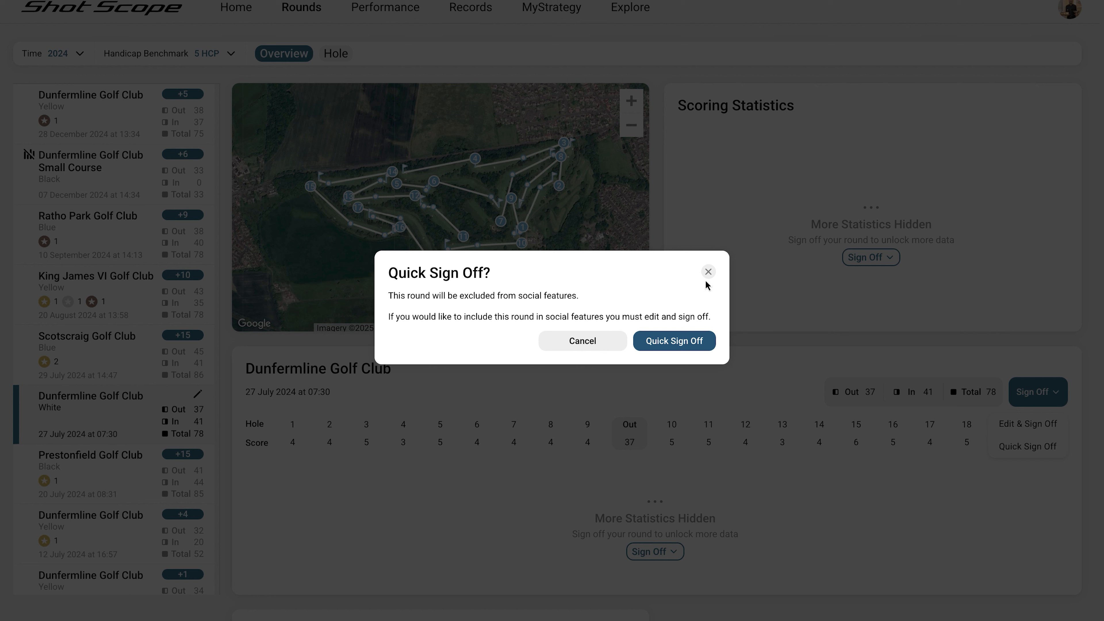
click(707, 272)
- Start Edit & Sign Off for the 27 July 2024 round and dismiss the shot marker instructions
click(1046, 390)
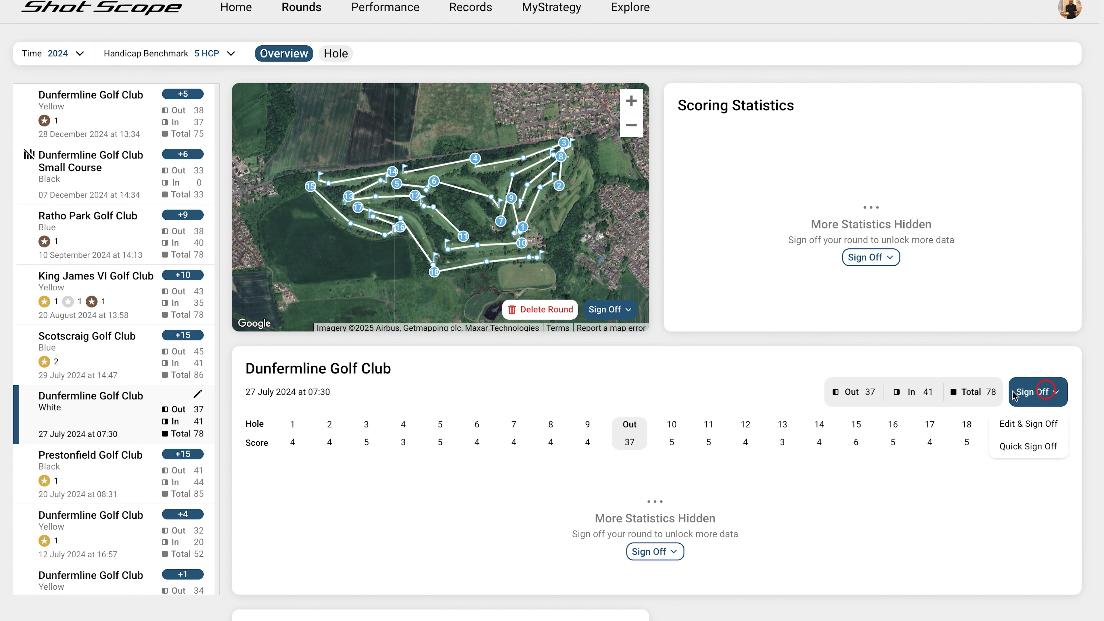
click(1032, 427)
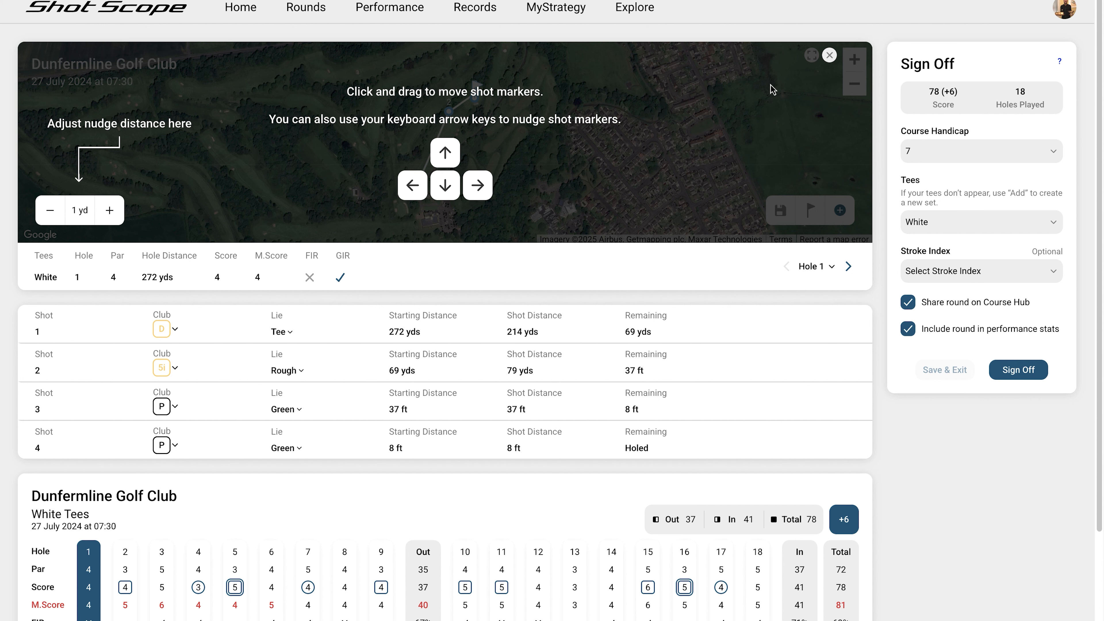
click(830, 56)
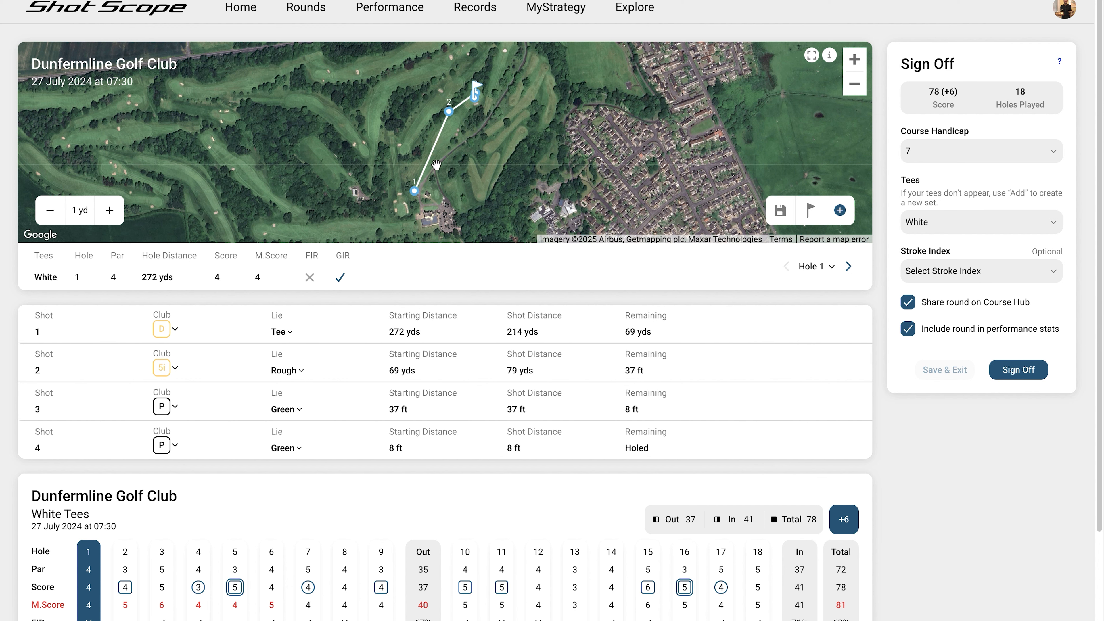
- Show hole 2's shots from the scorecard and return to hole 1
scroll(221, 508, down, 2)
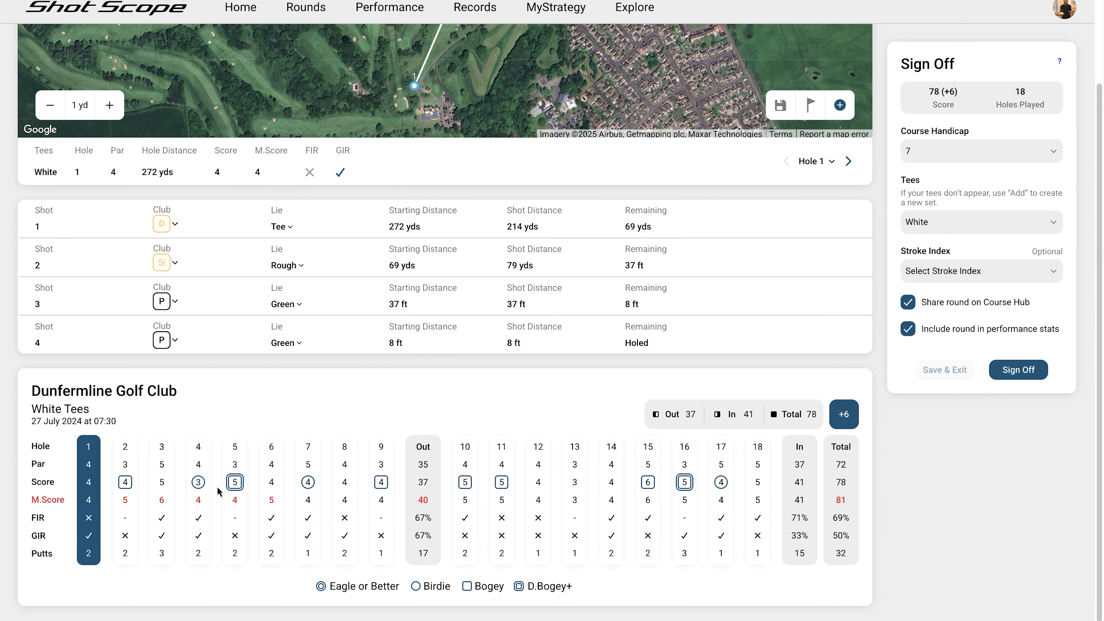
click(125, 452)
scroll(361, 330, up, 2)
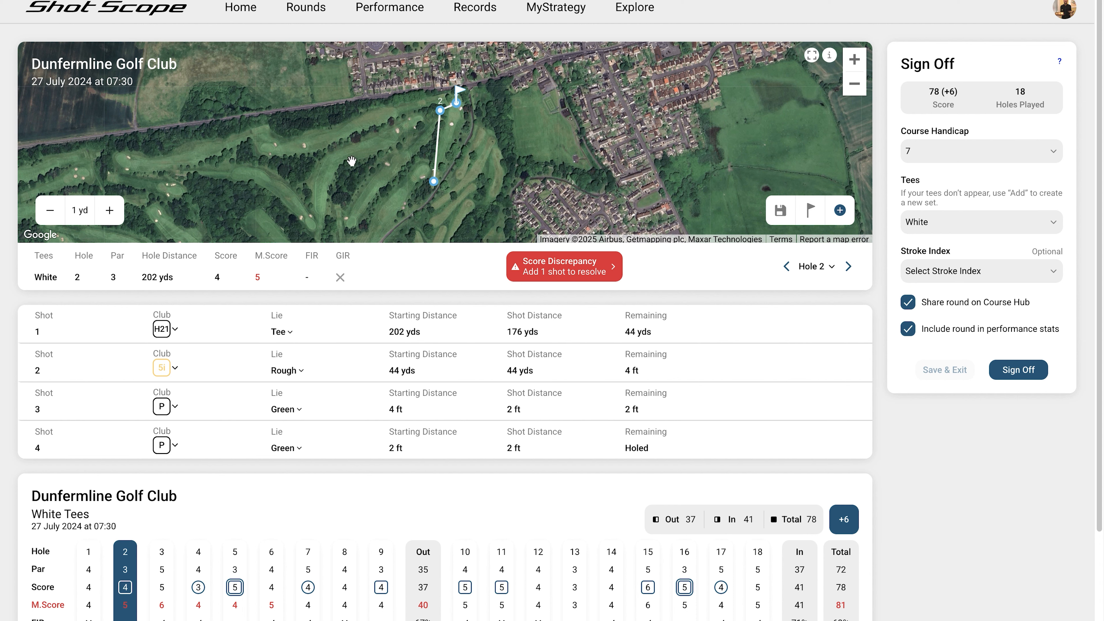
click(91, 554)
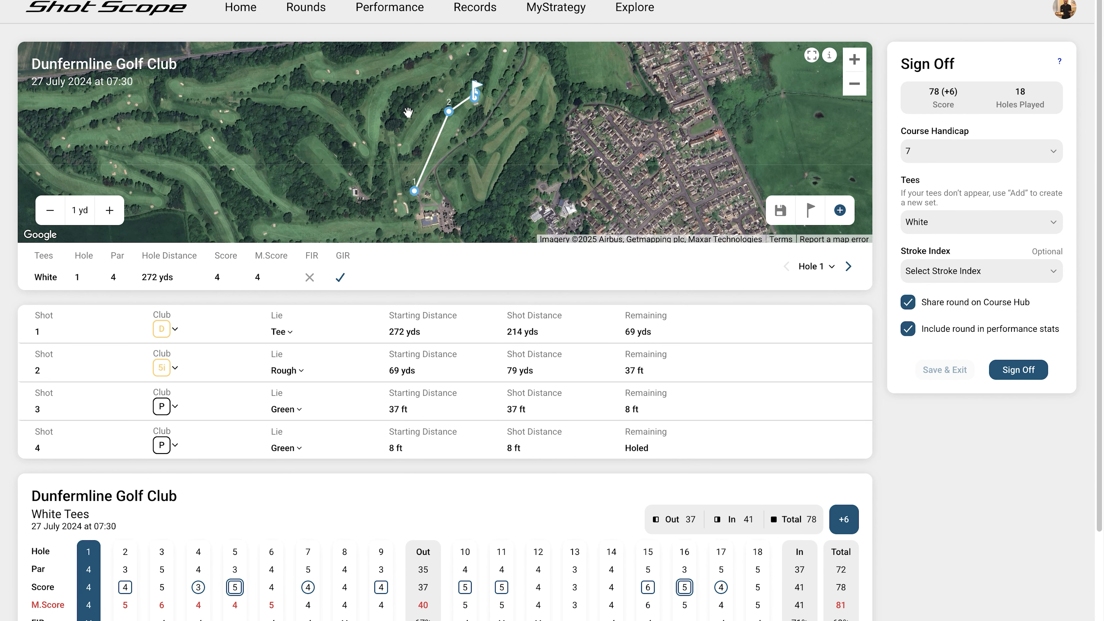
- Enlarge the course map showing hole 1
click(812, 56)
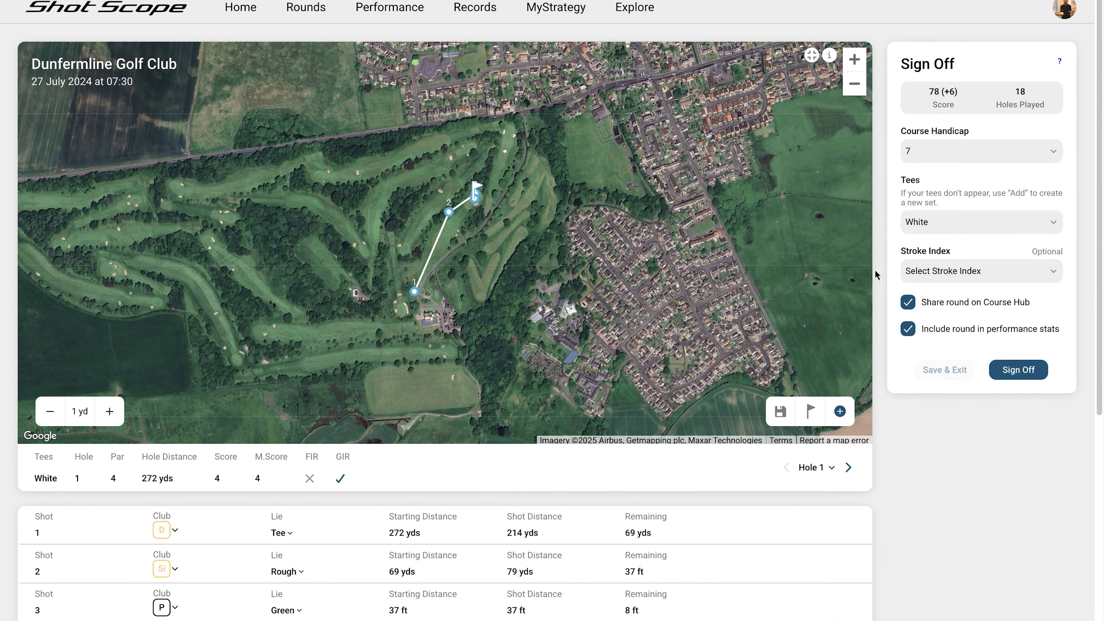
scroll(886, 274, down, 6)
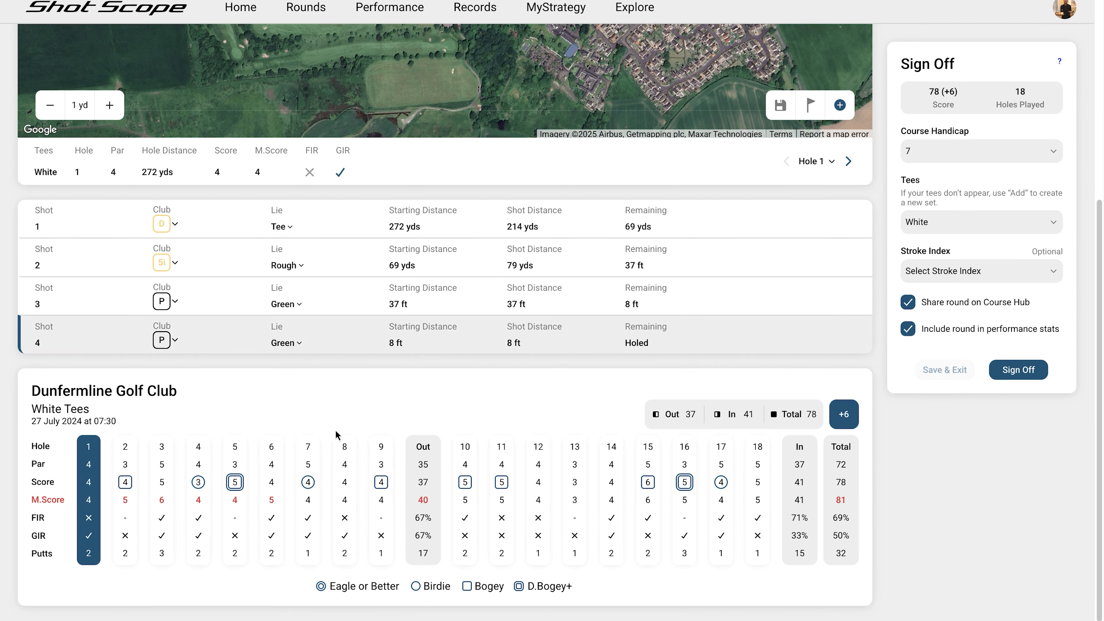
scroll(864, 407, up, 6)
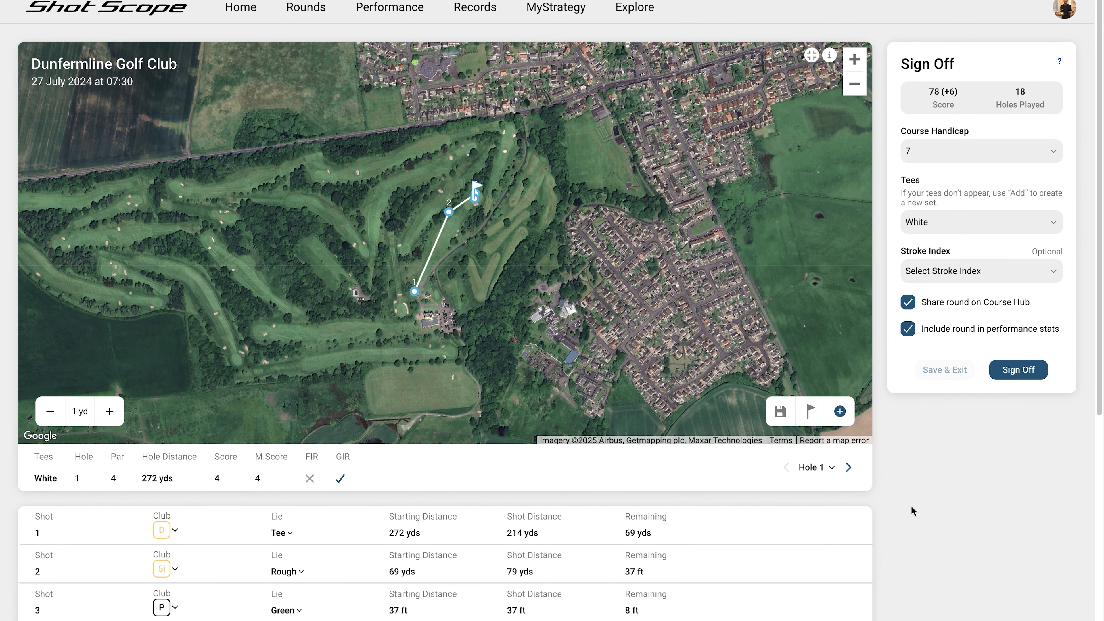
click(812, 56)
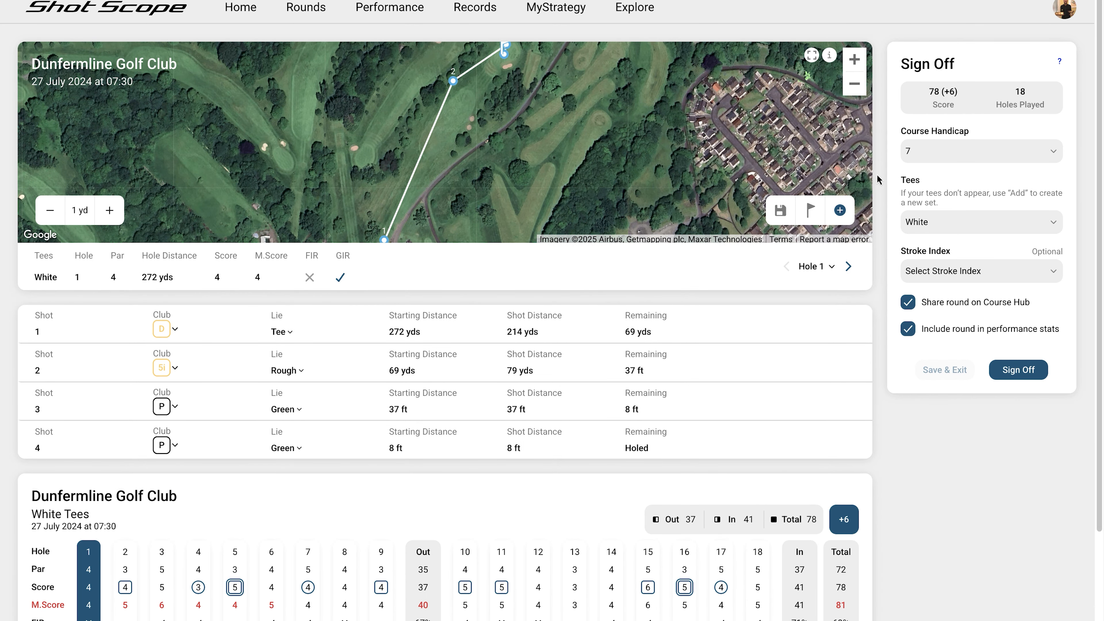
scroll(533, 142, down, 1)
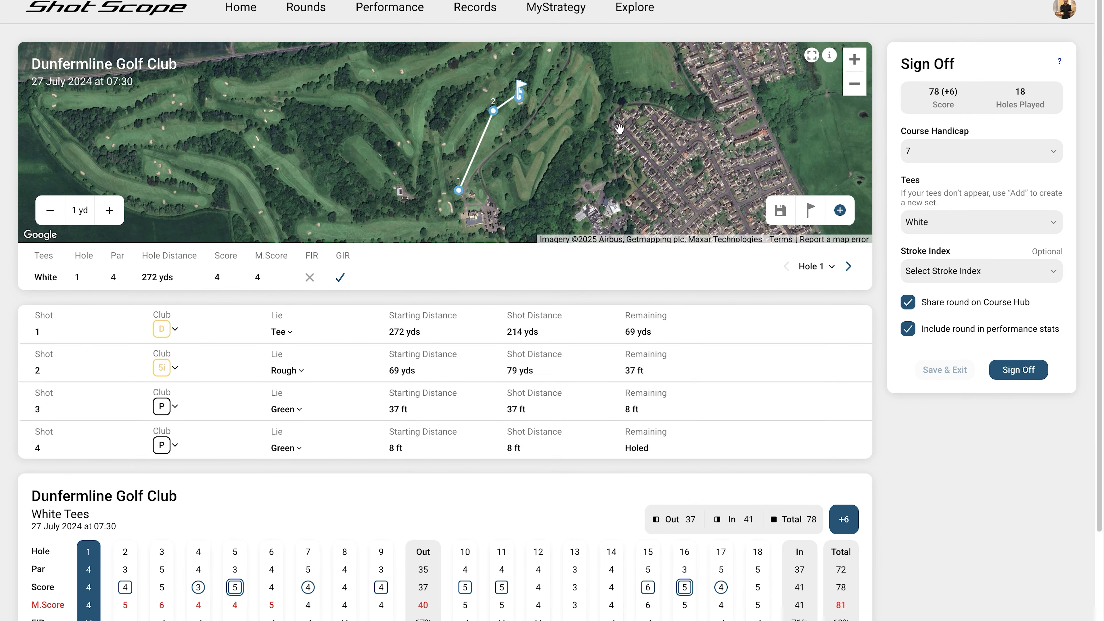
click(813, 56)
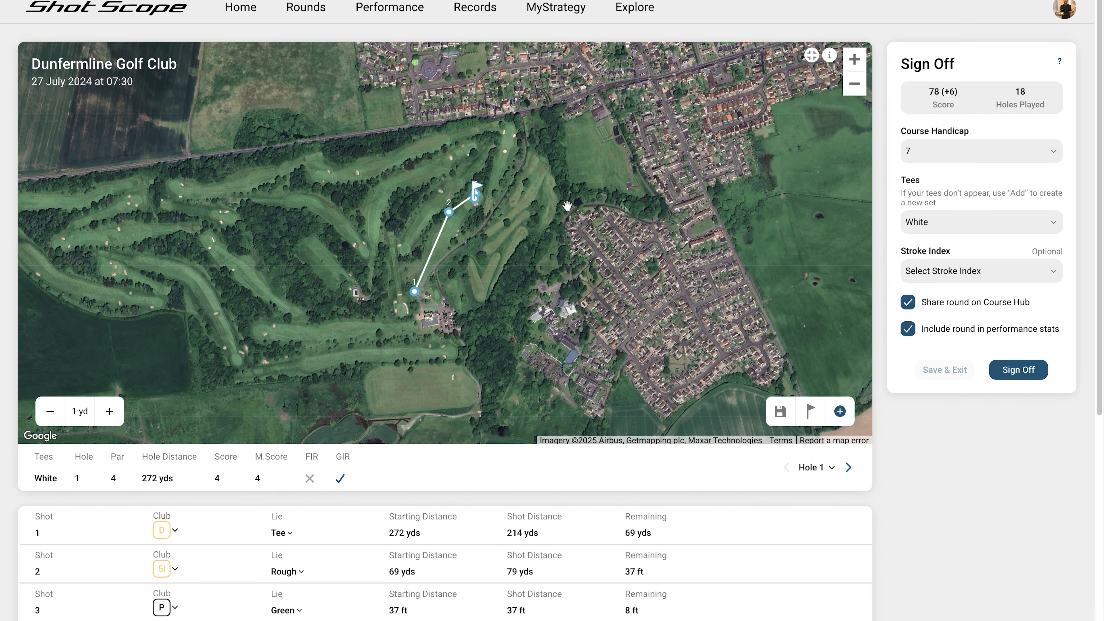
- Examine hole 1 on the enlarged map at different zoom levels
click(855, 59)
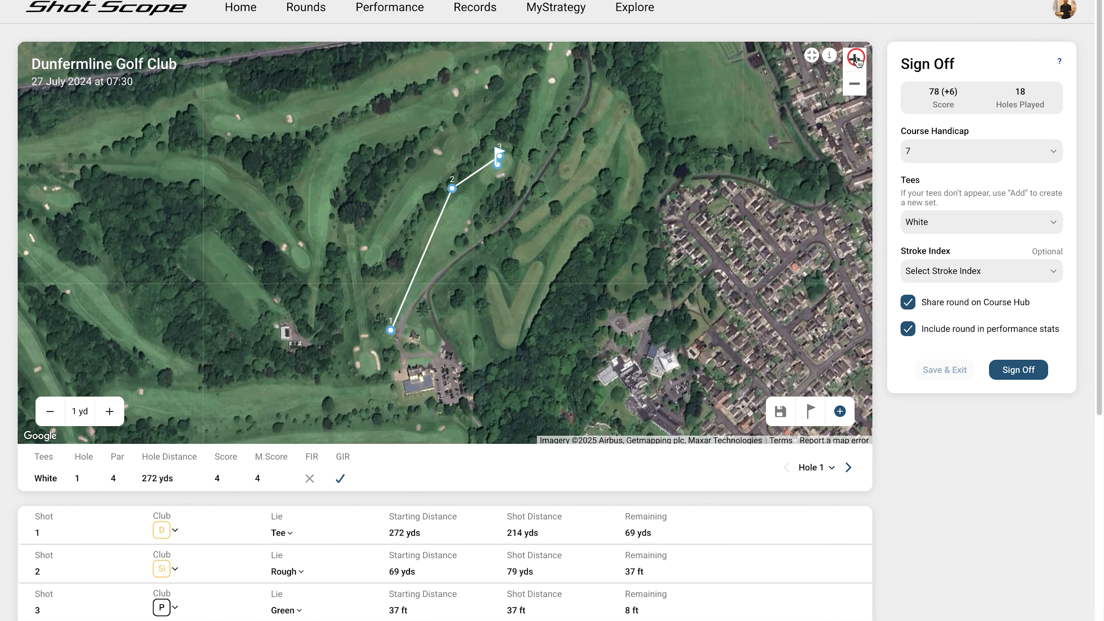
click(855, 59)
click(855, 59)
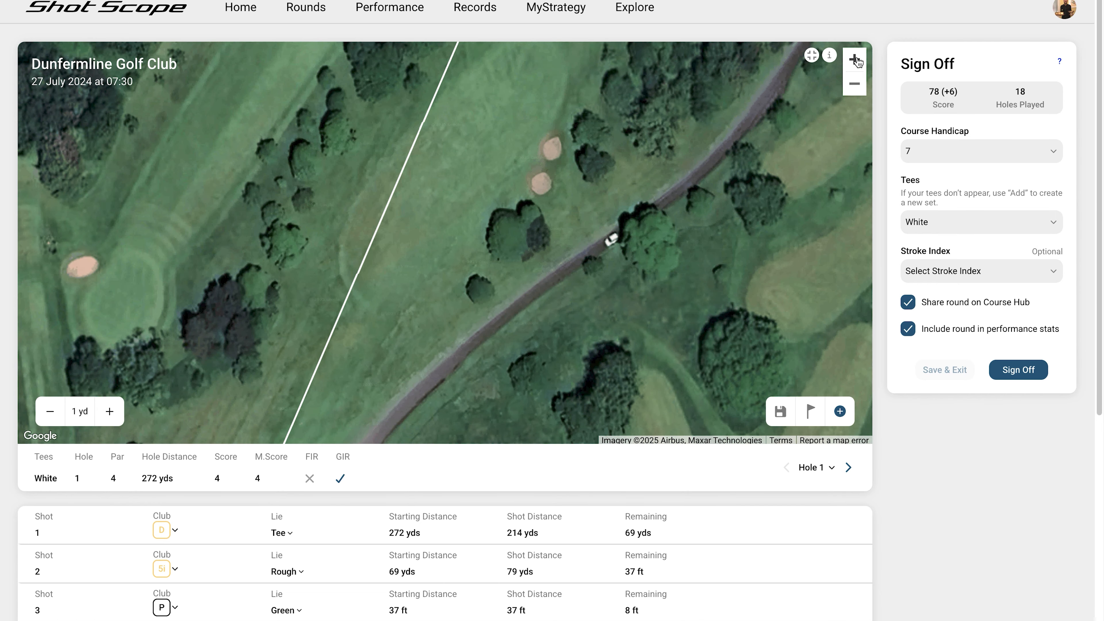
click(855, 84)
click(855, 84)
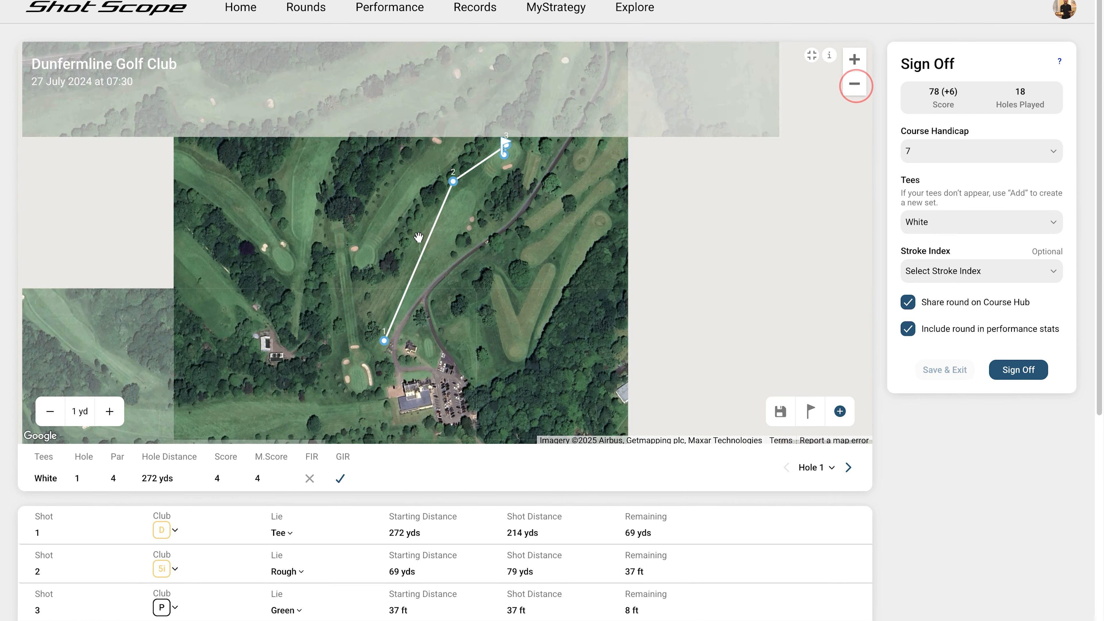
scroll(419, 230, down, 1)
scroll(419, 230, up, 2)
scroll(419, 231, down, 1)
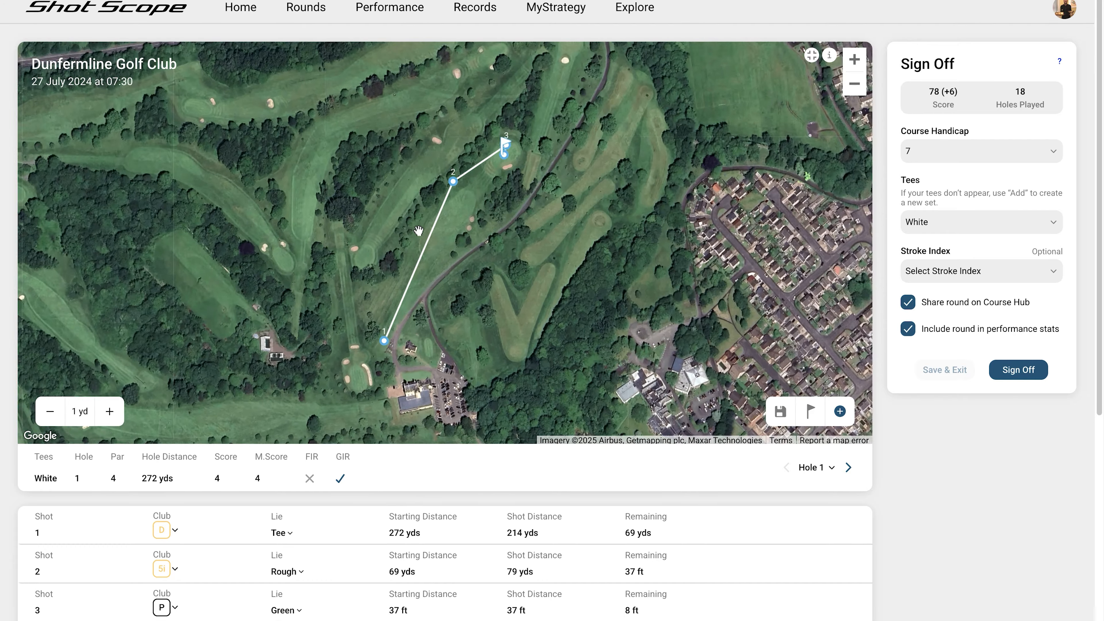
scroll(419, 230, up, 2)
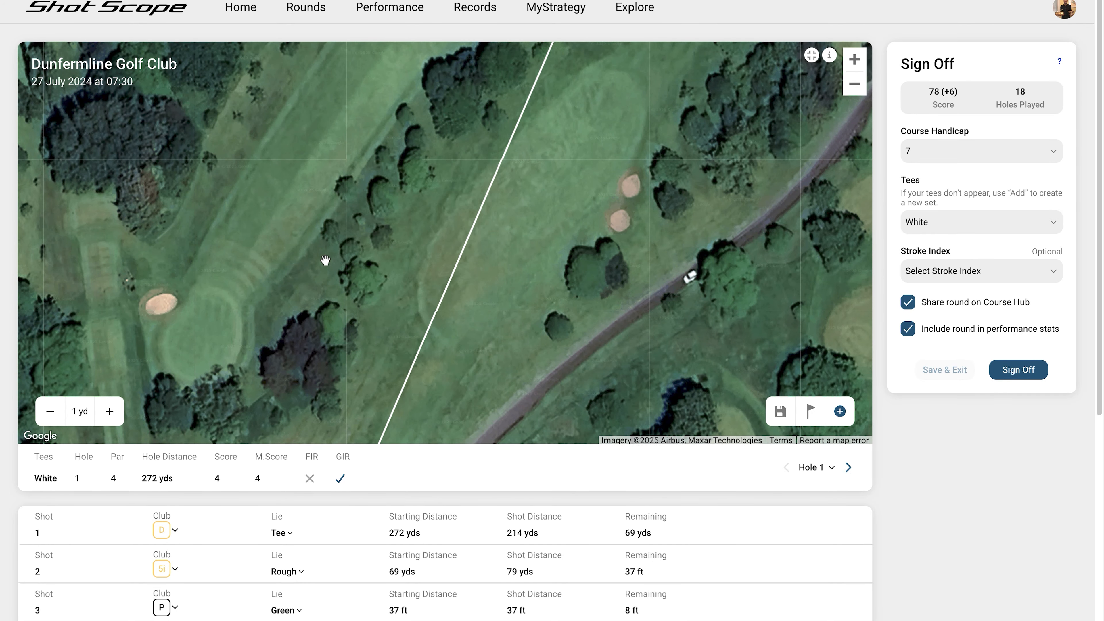
- Inspect hole 1's shot markers on the map from the tee to the green and back to the tee
mouse_move(352, 259)
mouse_down()
mouse_move(353, 185)
mouse_move(422, 141)
mouse_move(371, 94)
mouse_up()
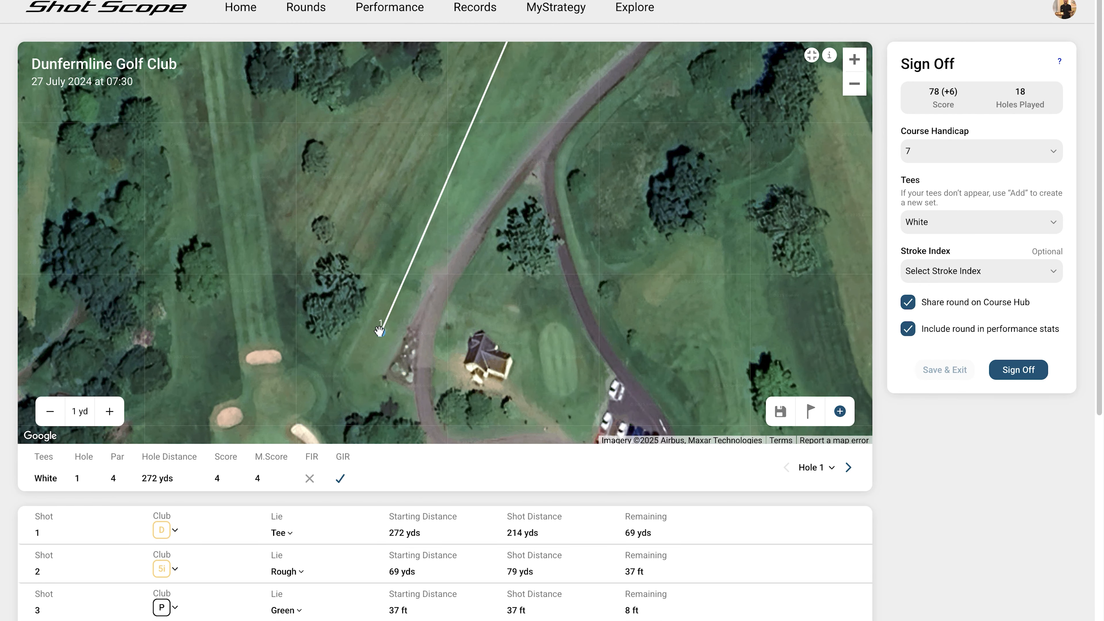
drag(555, 225, 428, 308)
drag(493, 173, 419, 308)
drag(482, 220, 429, 278)
drag(517, 145, 359, 313)
drag(577, 176, 598, 155)
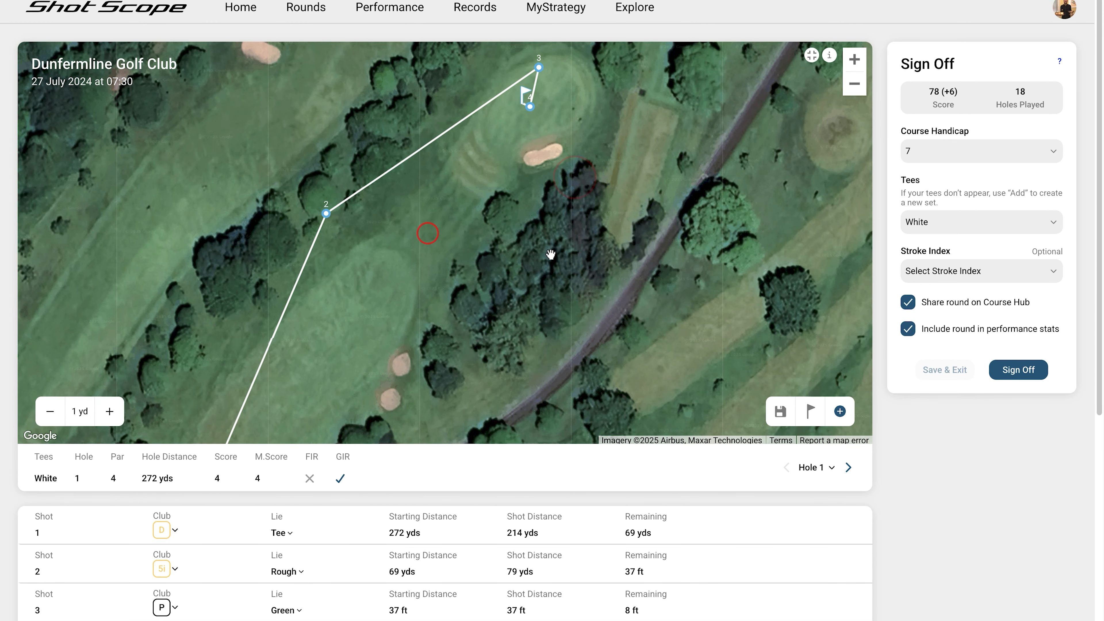
scroll(547, 260, down, 2)
scroll(547, 260, down, 3)
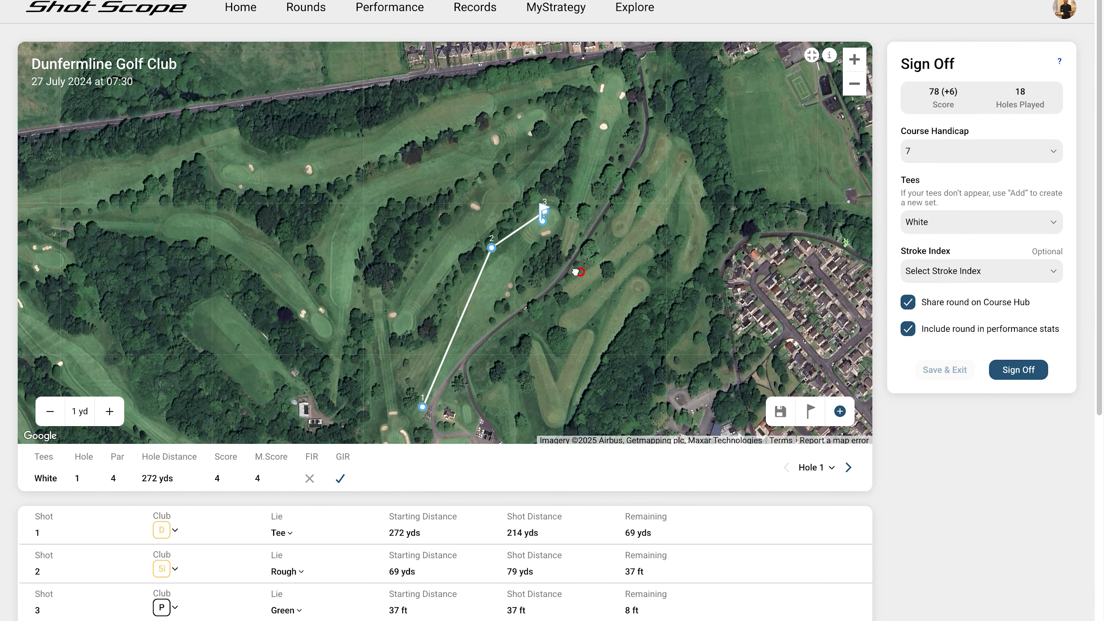
drag(577, 272, 509, 255)
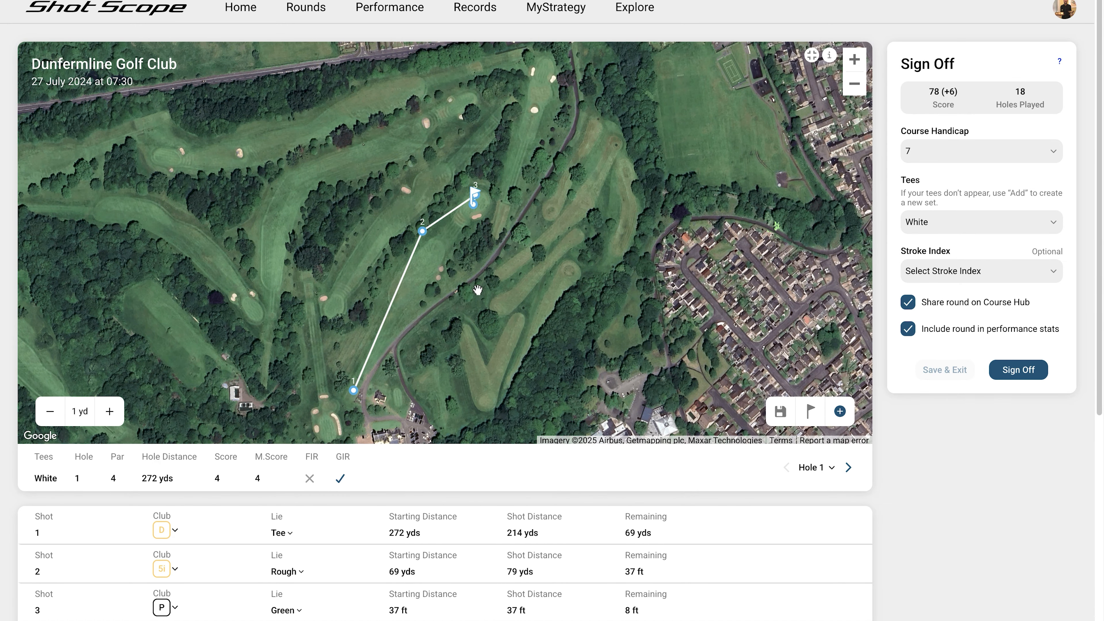
scroll(479, 293, up, 1)
drag(426, 249, 527, 157)
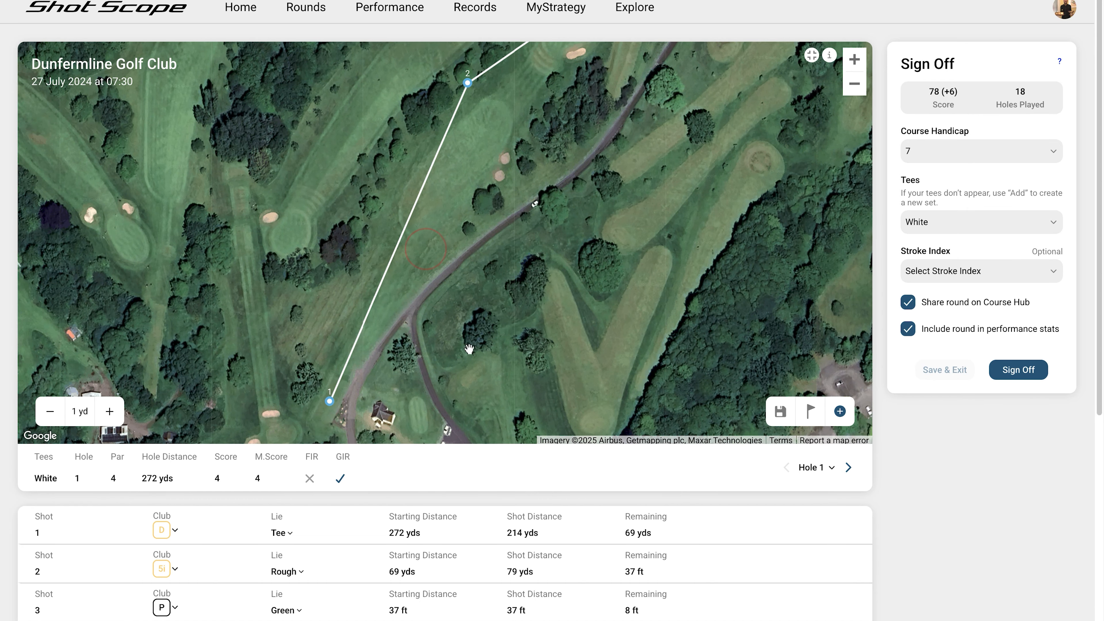
drag(469, 349, 495, 273)
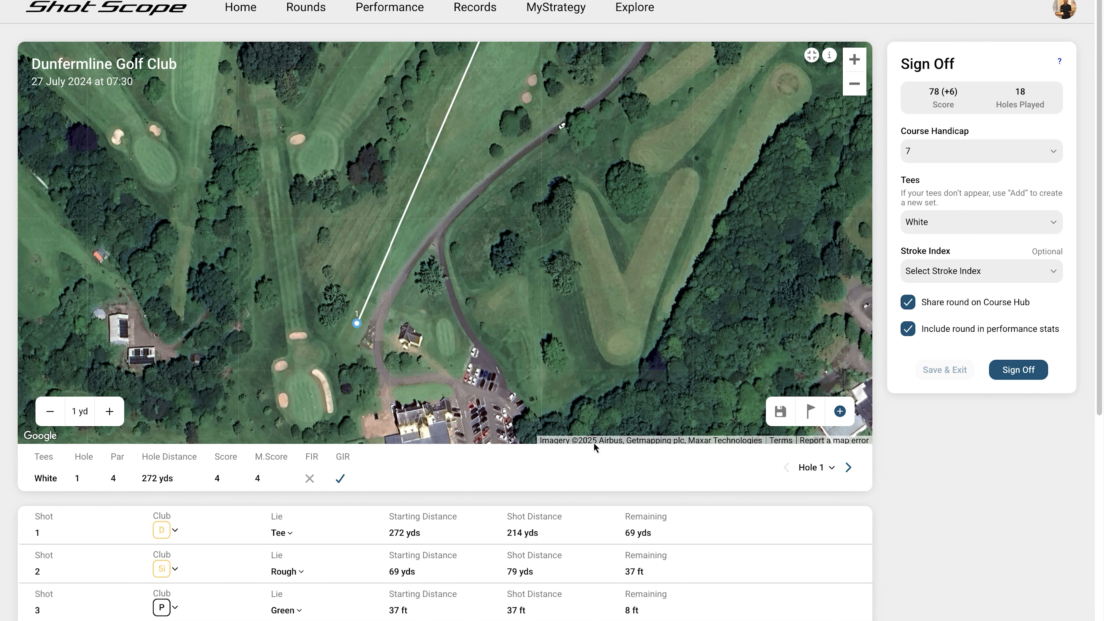
scroll(399, 336, up, 1)
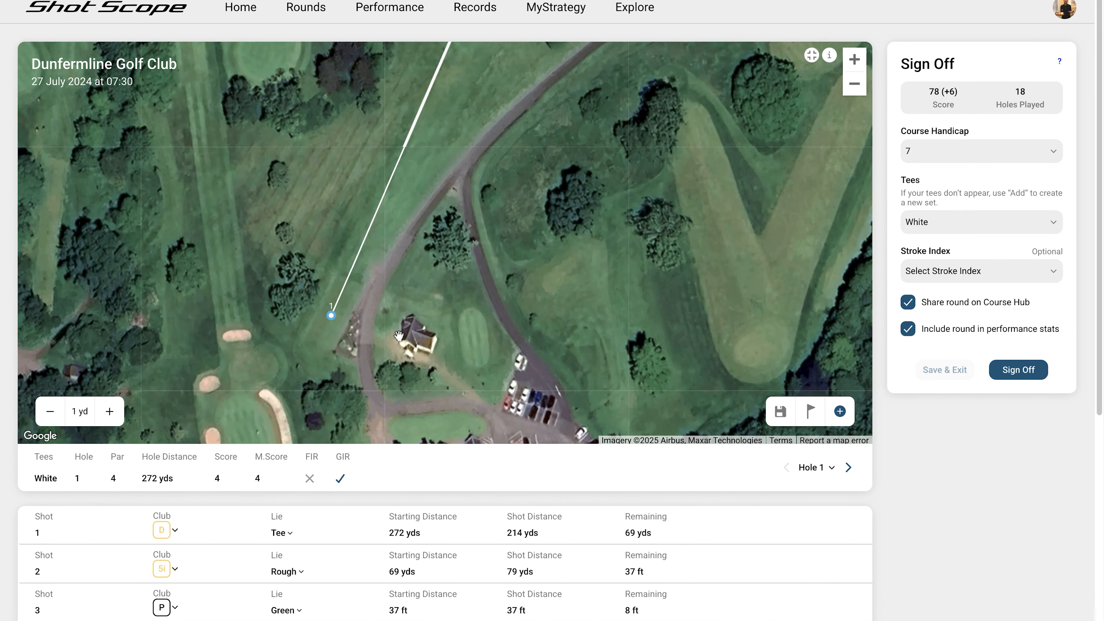
- Examine the surroundings of hole 1's tee marker on the map at closer and wider zoom levels
drag(446, 260, 476, 233)
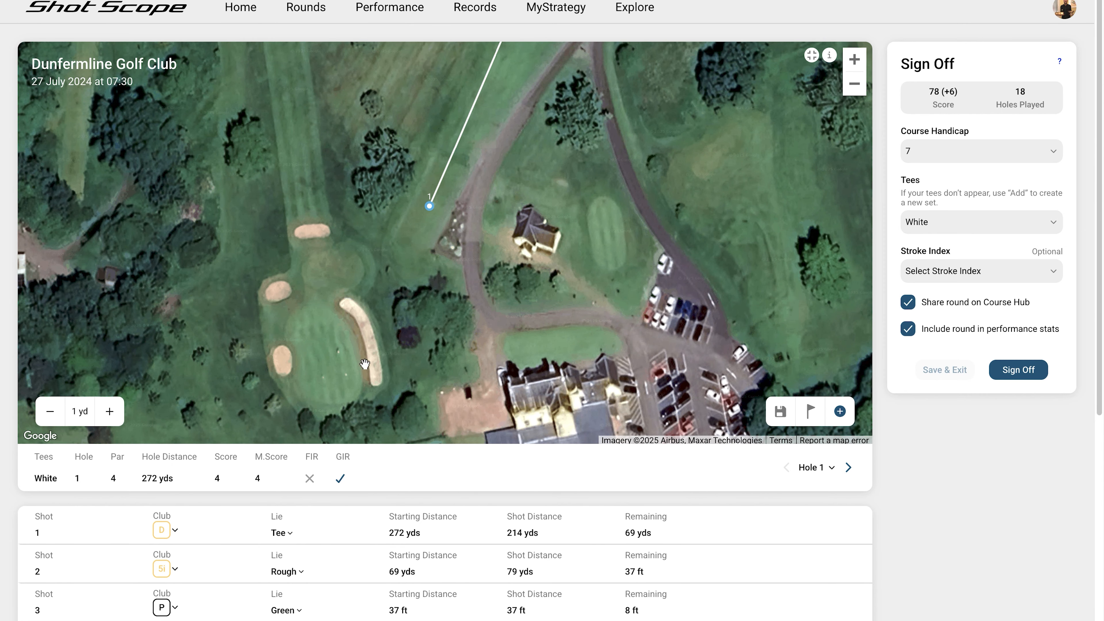
drag(525, 194, 527, 266)
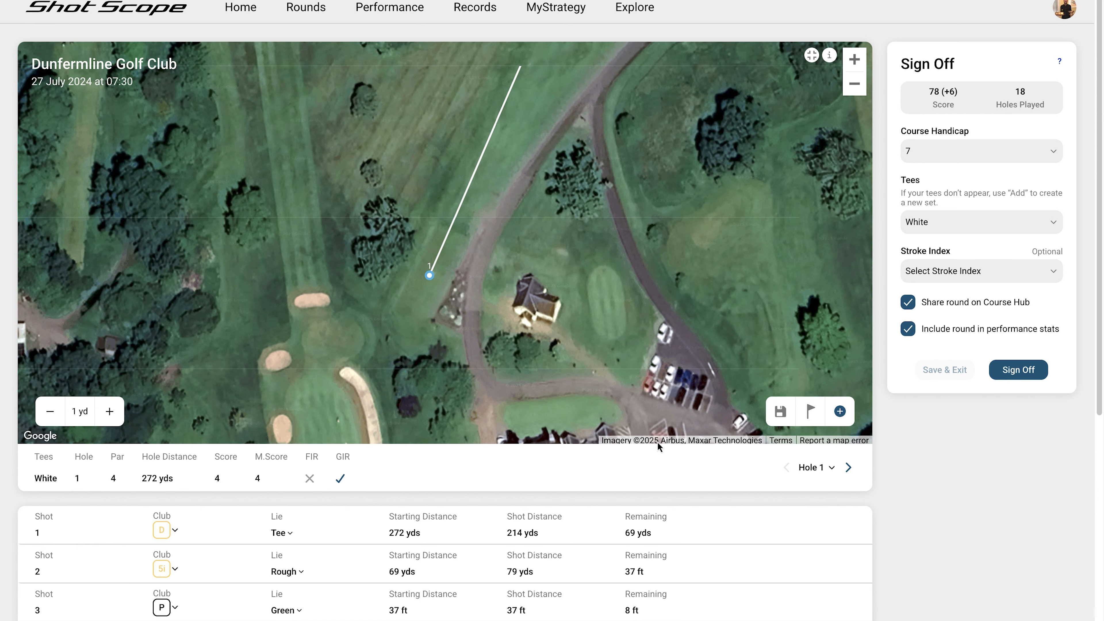
scroll(584, 229, down, 1)
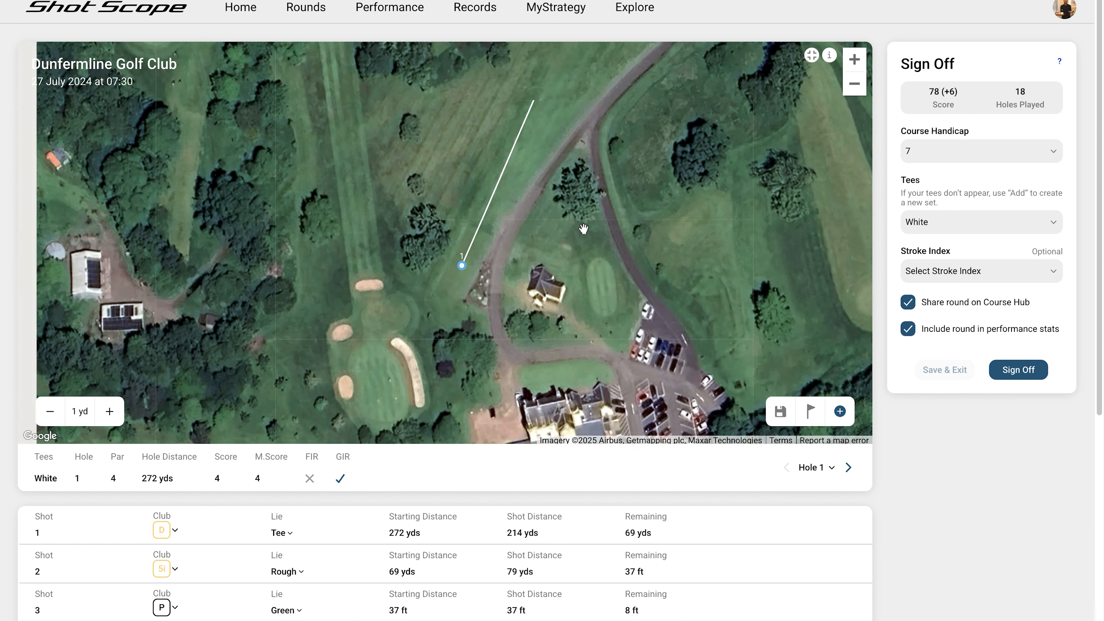
scroll(583, 229, down, 2)
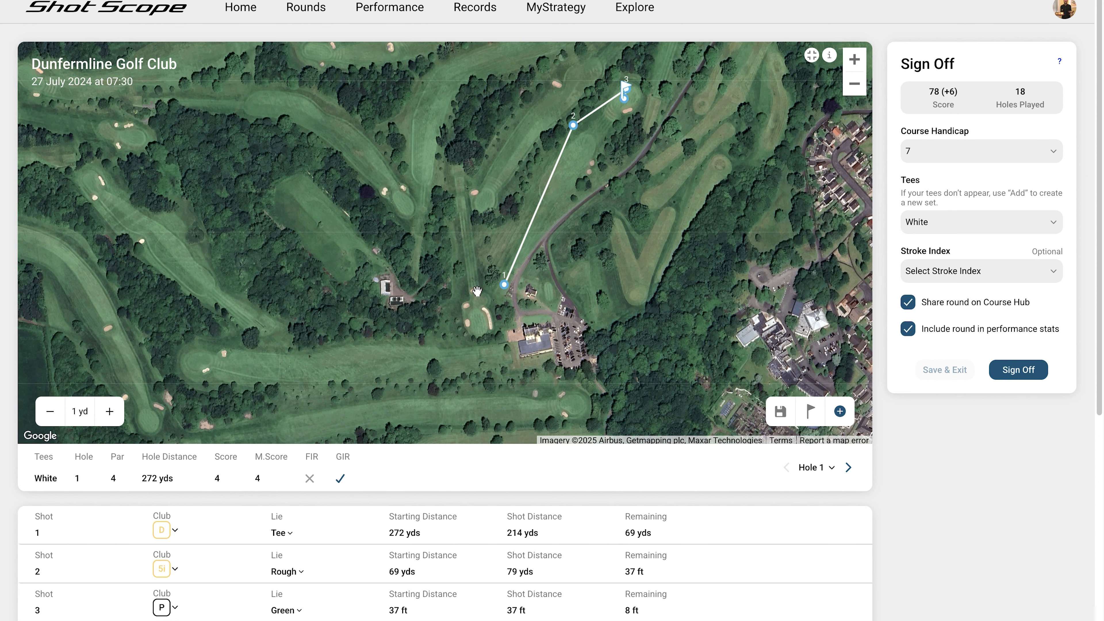
scroll(484, 298, up, 2)
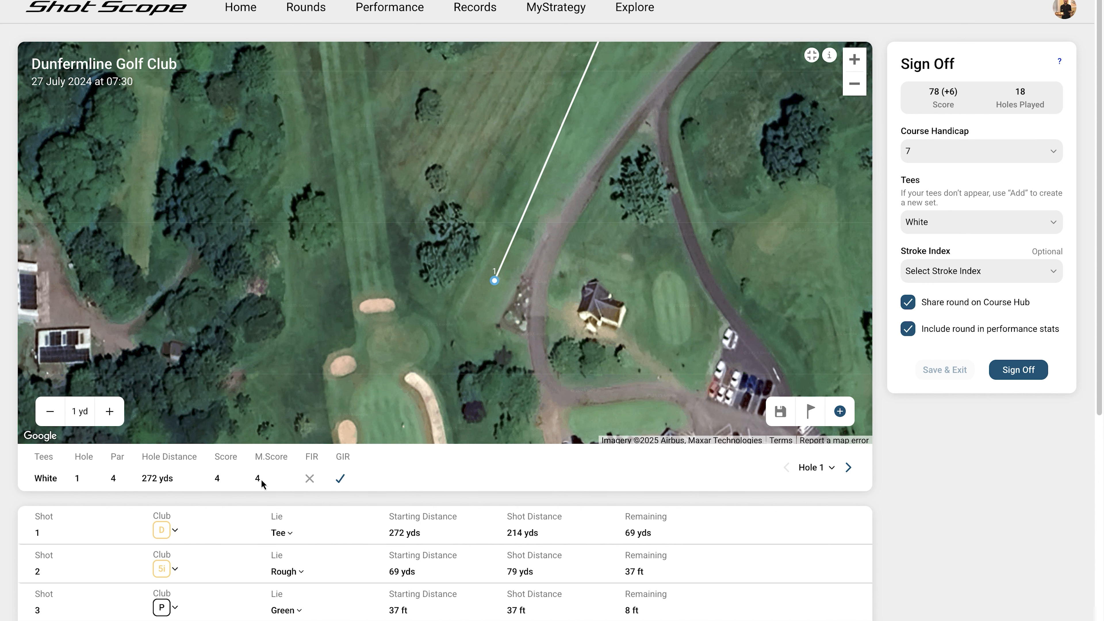
- Open hole 2 from the scorecard to compare its Score with its M.Score, and return to hole 1
scroll(935, 517, down, 5)
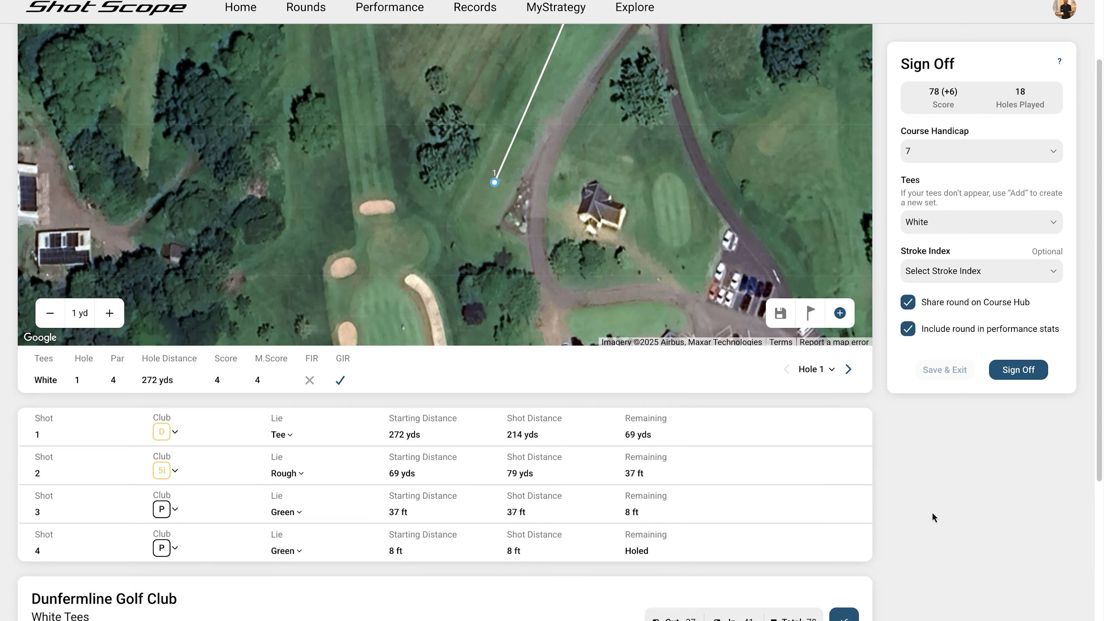
scroll(935, 518, down, 2)
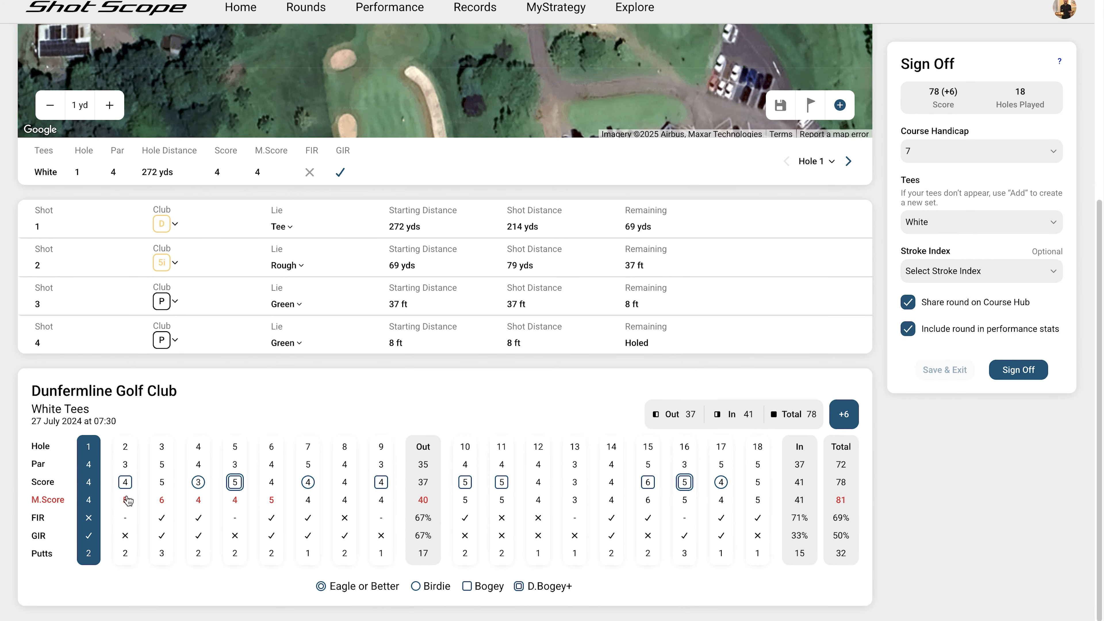
click(126, 505)
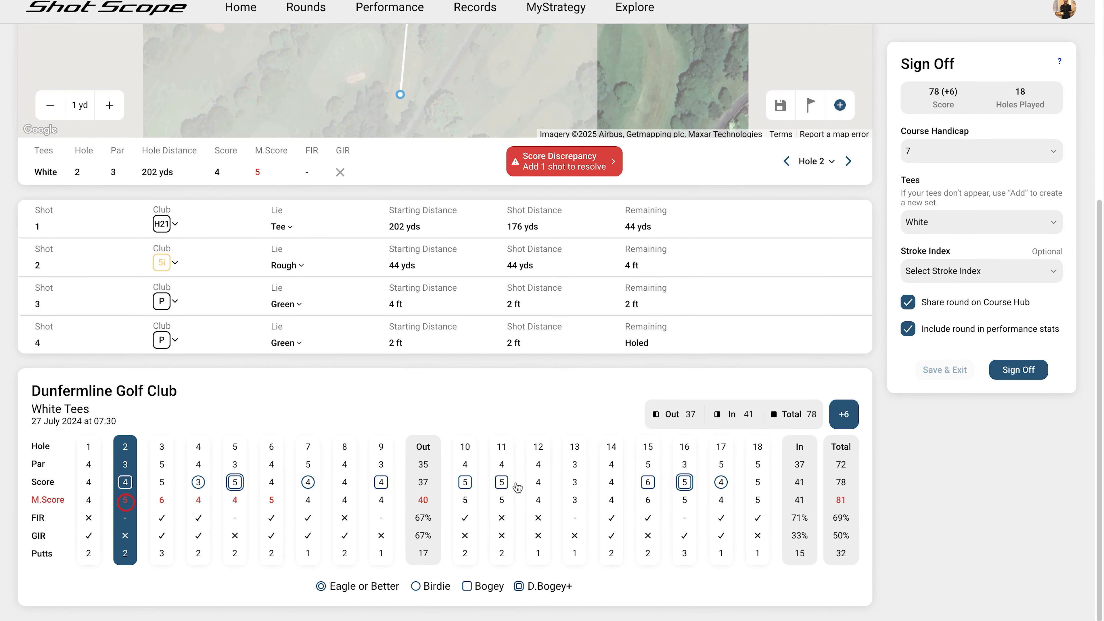
scroll(940, 464, up, 7)
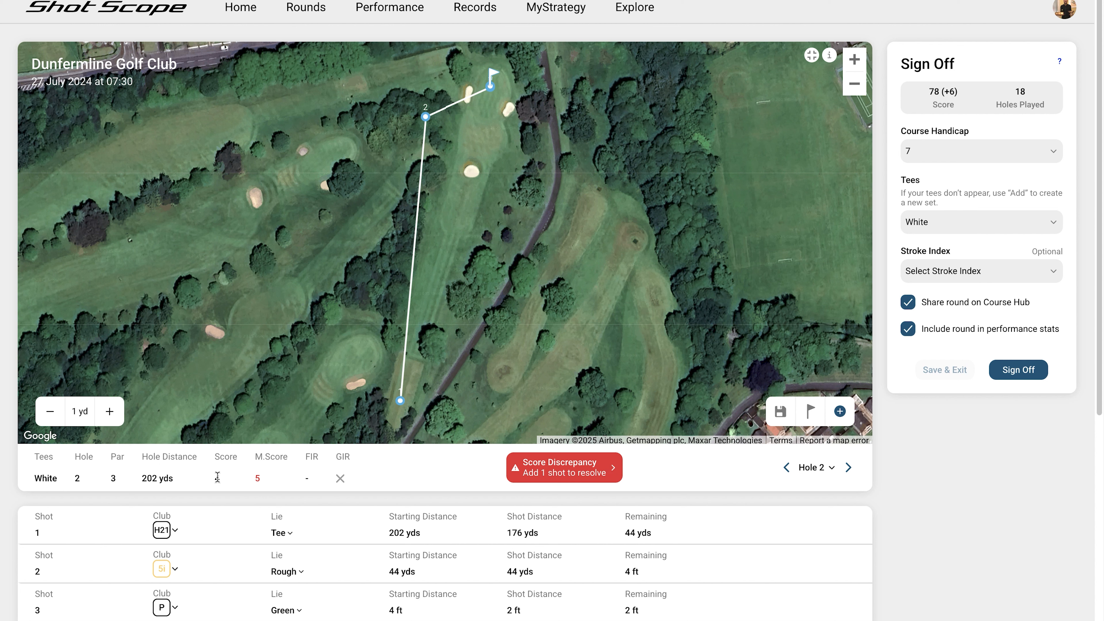
scroll(1013, 536, down, 5)
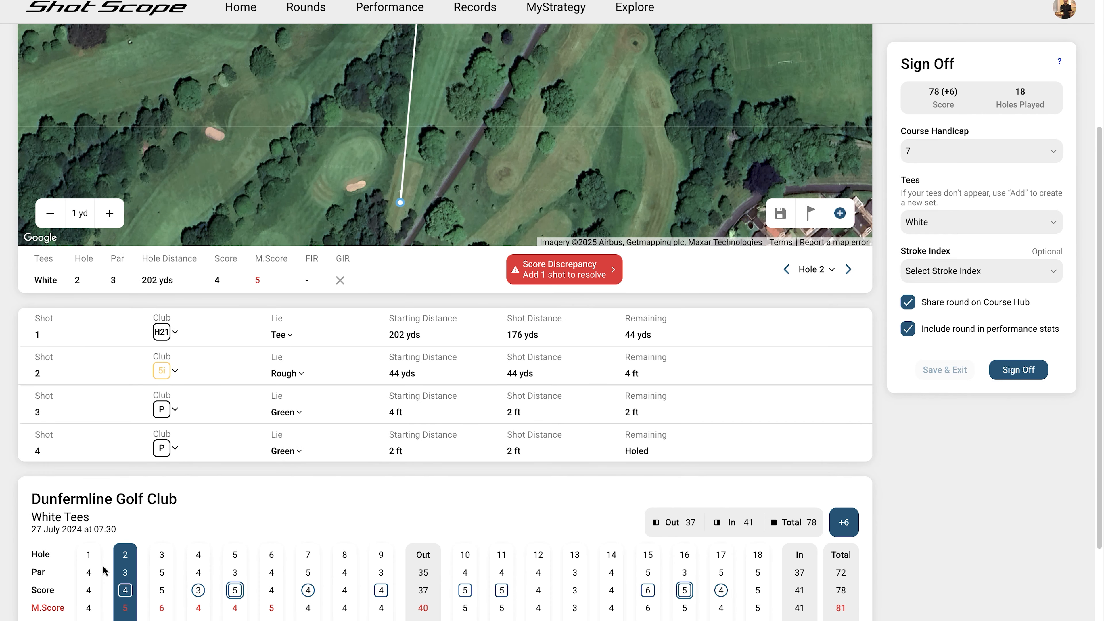
click(93, 572)
scroll(966, 476, up, 5)
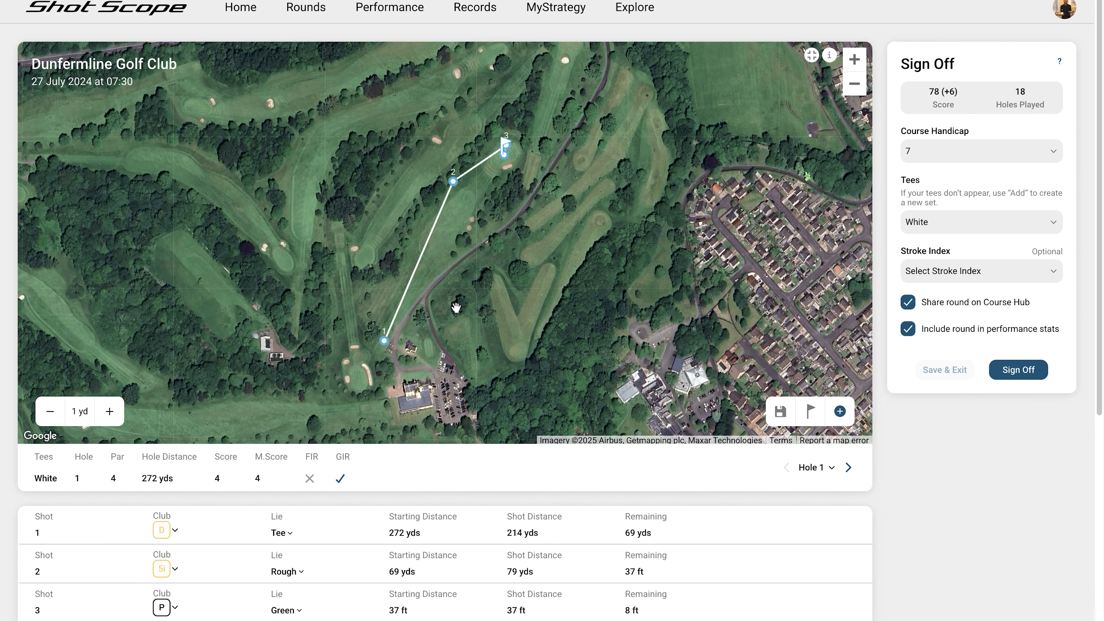
- Trace hole 1's shot line at close zoom from the tee marker past shot 2 to the green
scroll(404, 352, up, 2)
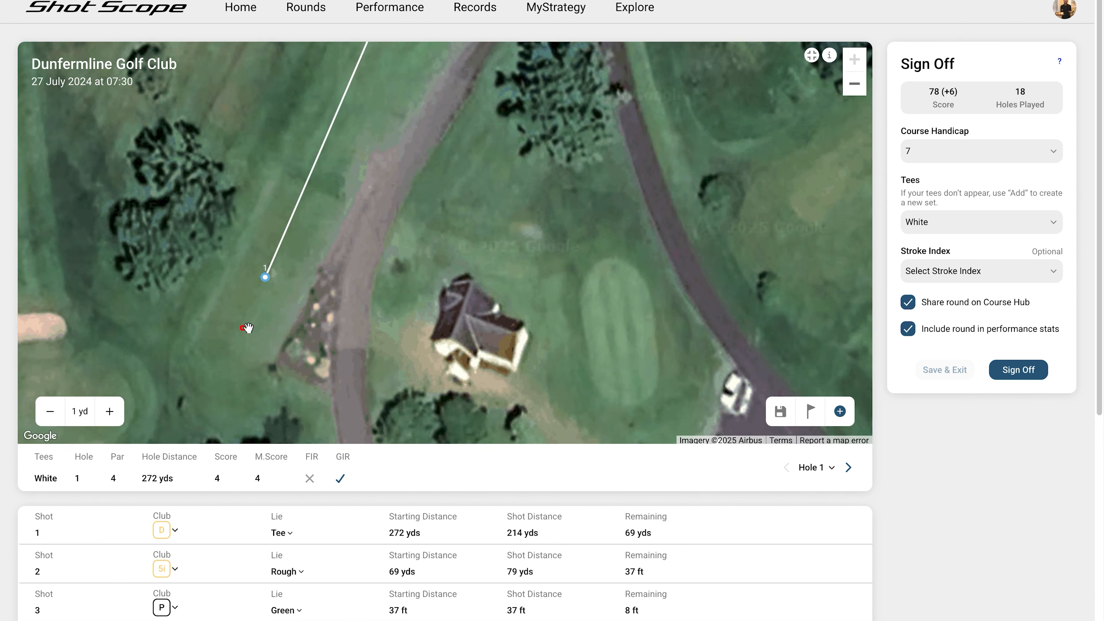
drag(243, 329, 483, 335)
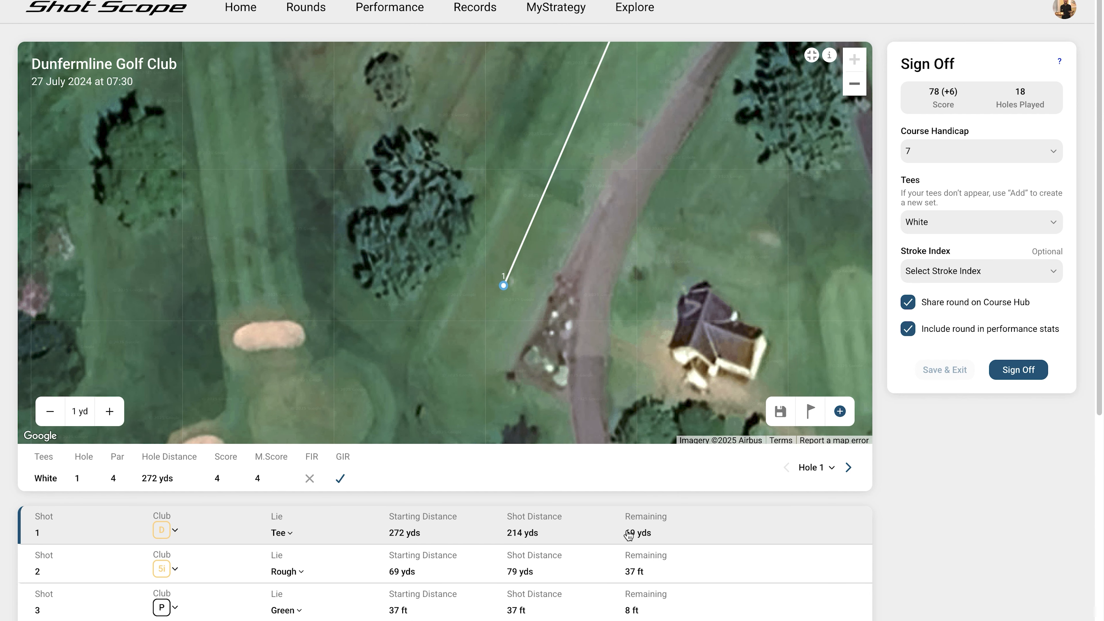
drag(707, 89, 648, 256)
mouse_move(688, 136)
mouse_down()
mouse_move(625, 348)
mouse_move(607, 348)
mouse_up()
drag(744, 156, 648, 348)
mouse_move(698, 205)
mouse_down()
mouse_move(630, 382)
mouse_move(636, 343)
mouse_move(630, 359)
mouse_up()
drag(669, 230, 623, 361)
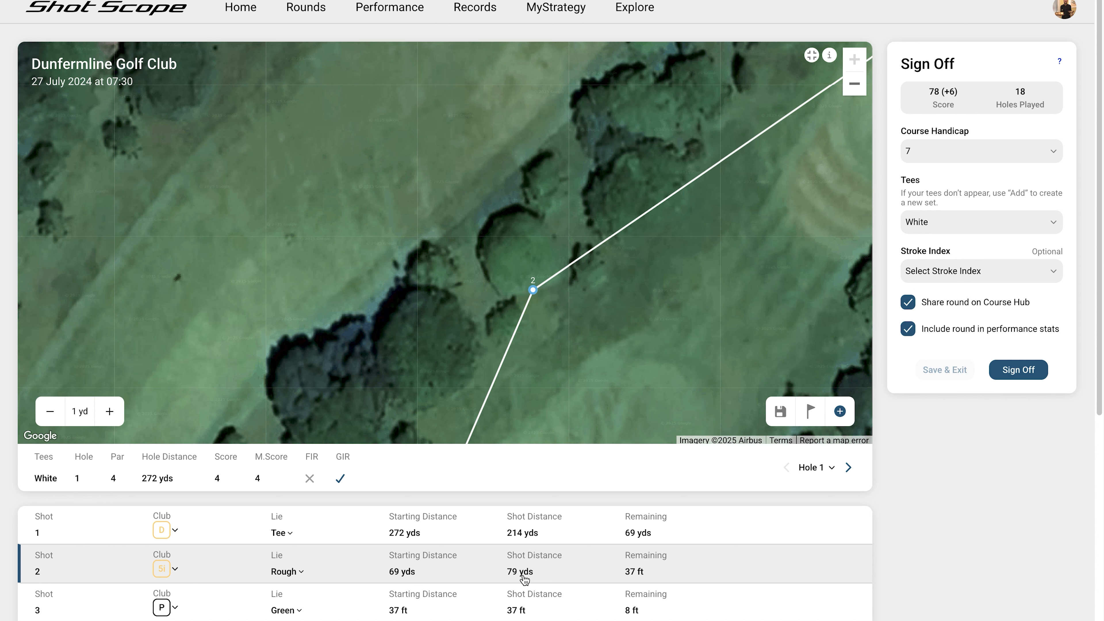
drag(724, 286, 563, 355)
drag(706, 259, 617, 309)
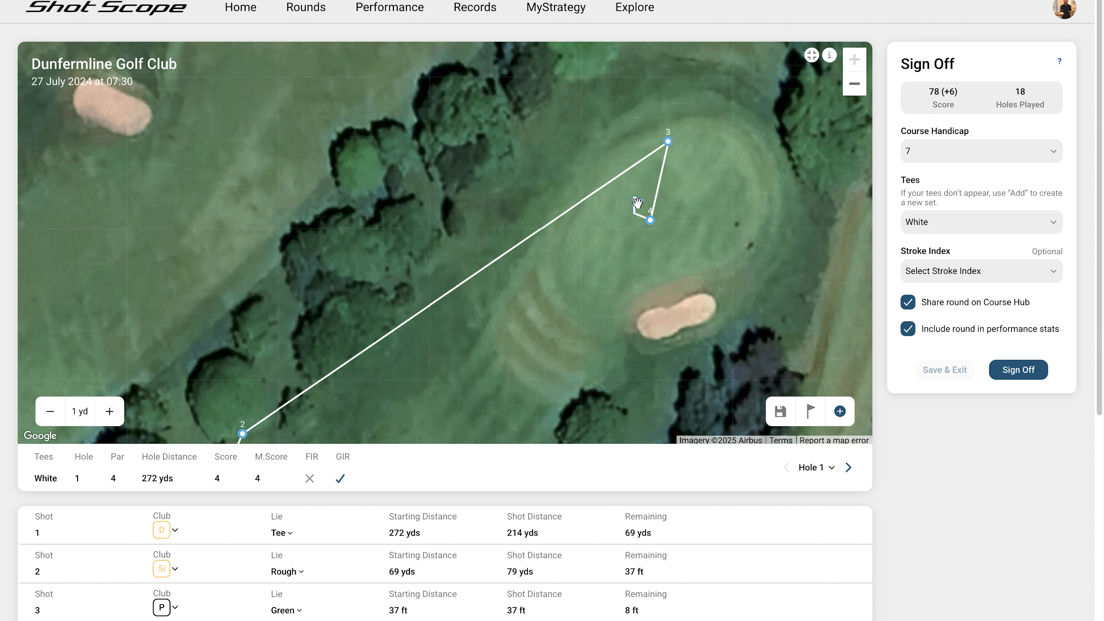
- Move hole 1's flag to the opposite side of the shot 4 marker, about 7 ft away, and save the hole's changes
drag(636, 203, 664, 232)
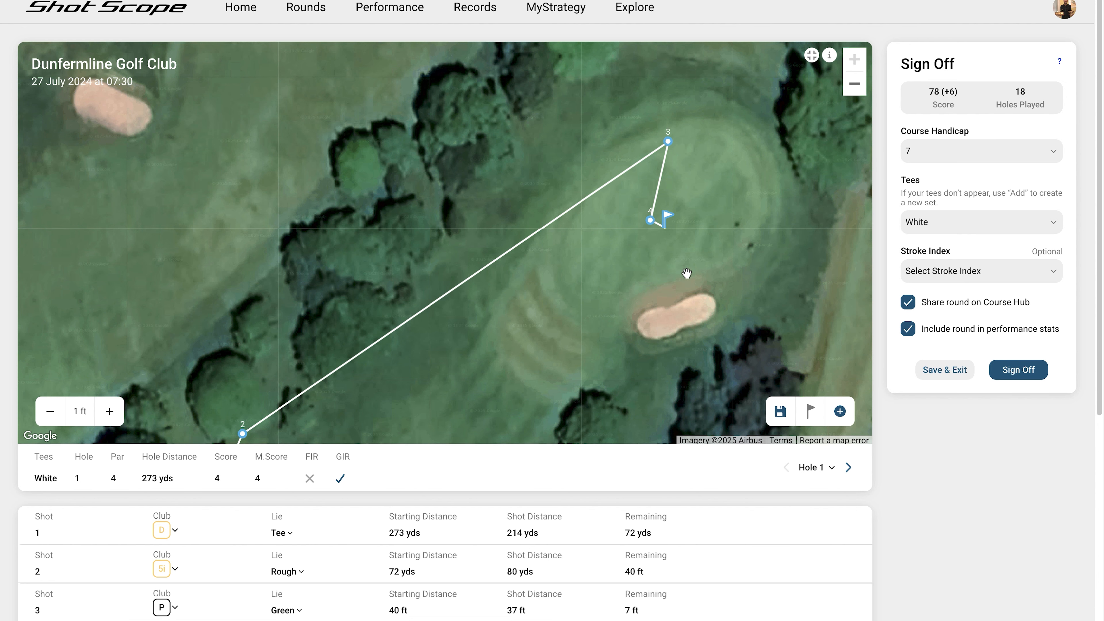
scroll(896, 544, down, 1)
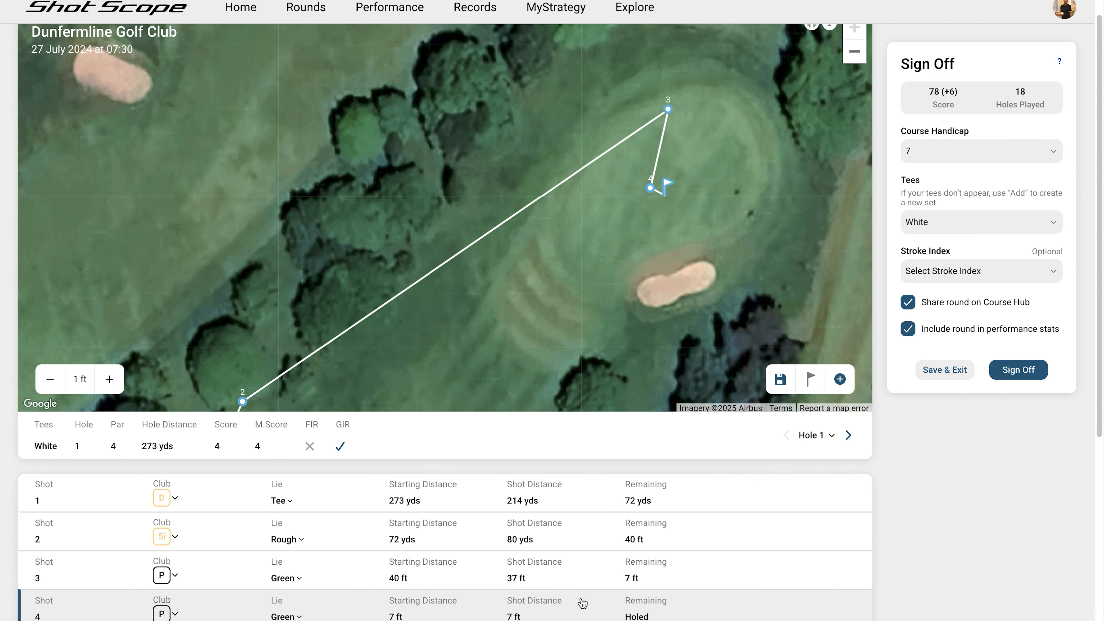
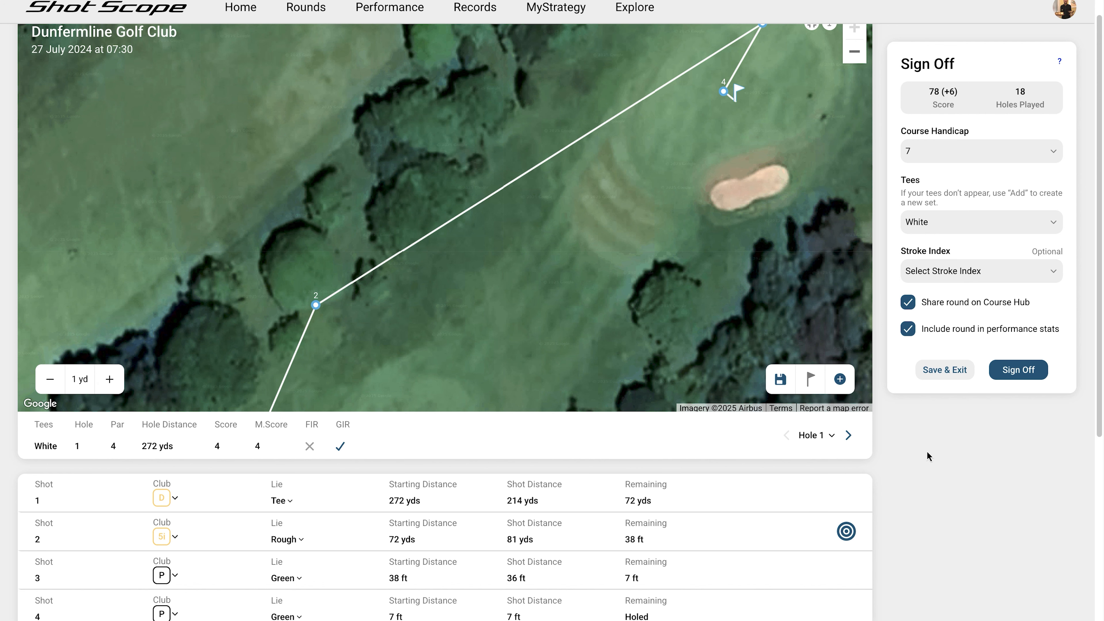
click(781, 381)
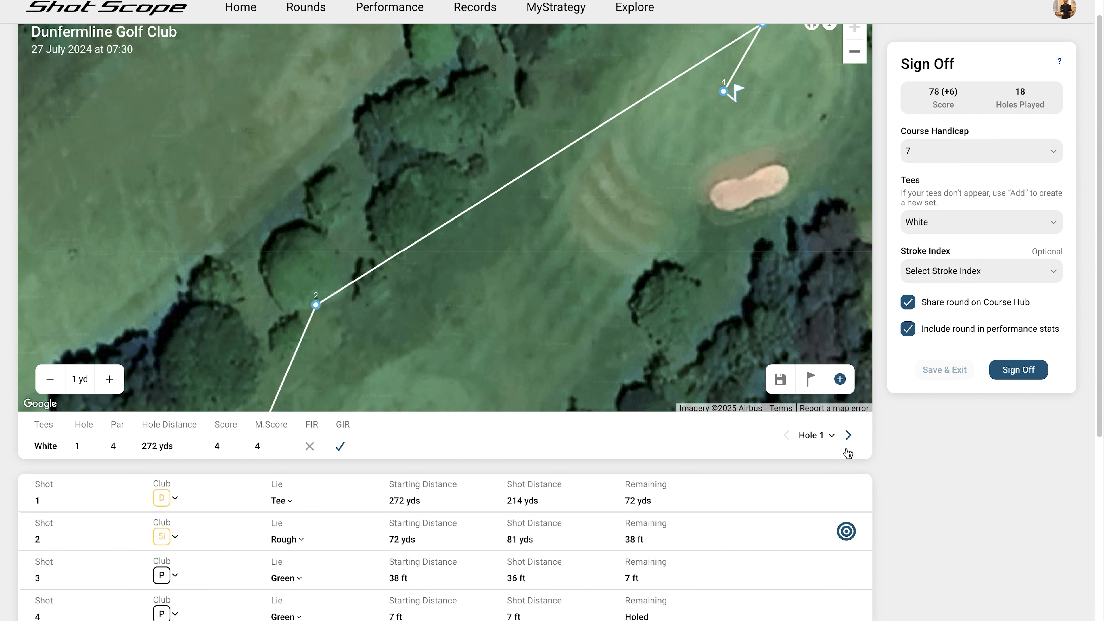
- Go to hole 2 and check its Score and M.Score in the scorecard and hole summary
click(851, 441)
scroll(915, 479, down, 5)
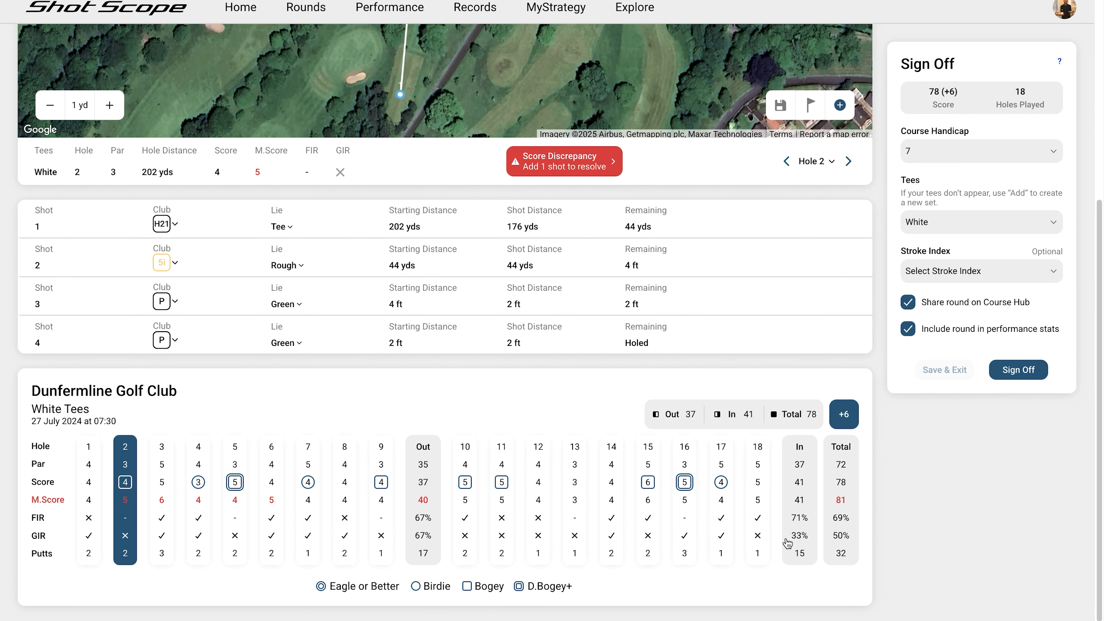
scroll(894, 505, up, 5)
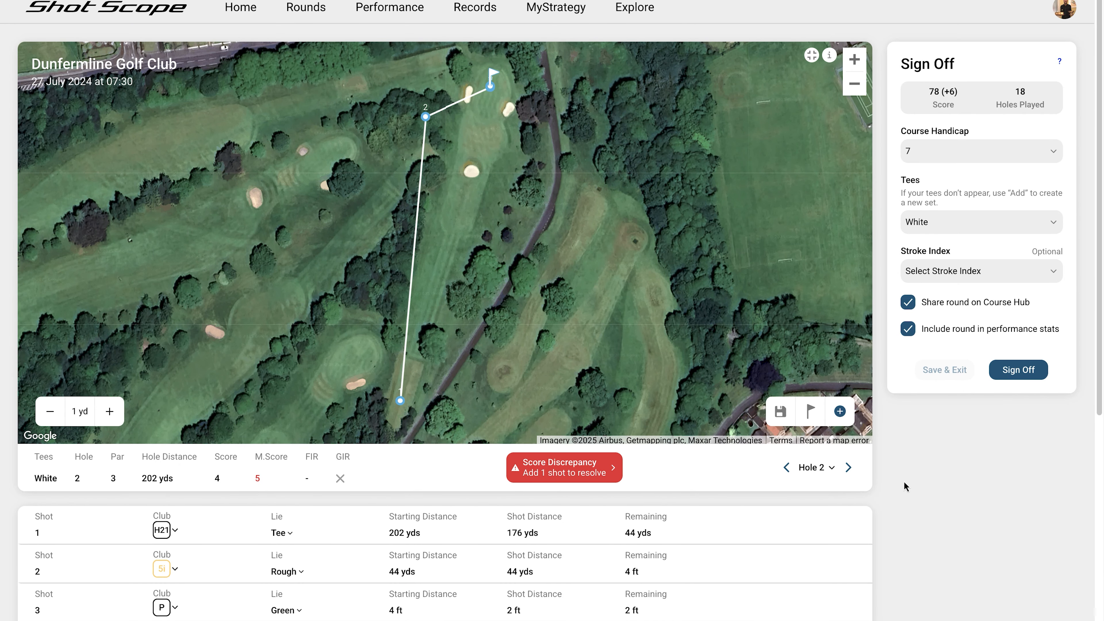
scroll(906, 487, down, 1)
scroll(905, 486, down, 1)
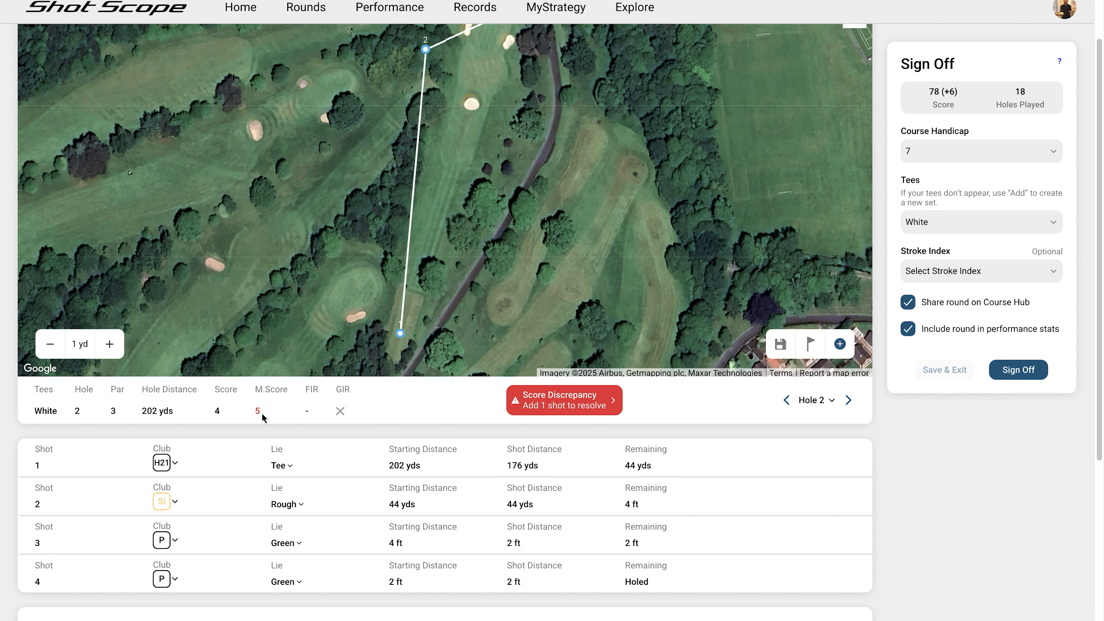
- Change the club of hole 2's first shot to 6i and move its marker back on the tee, about 187 yds from shot 2
scroll(437, 352, up, 4)
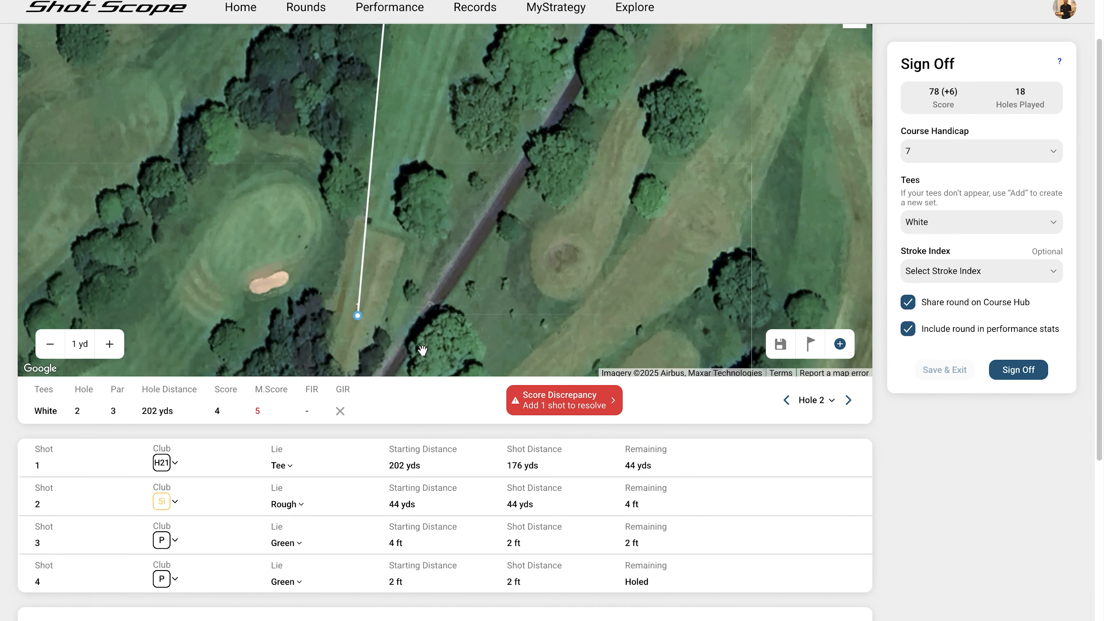
drag(439, 286, 466, 261)
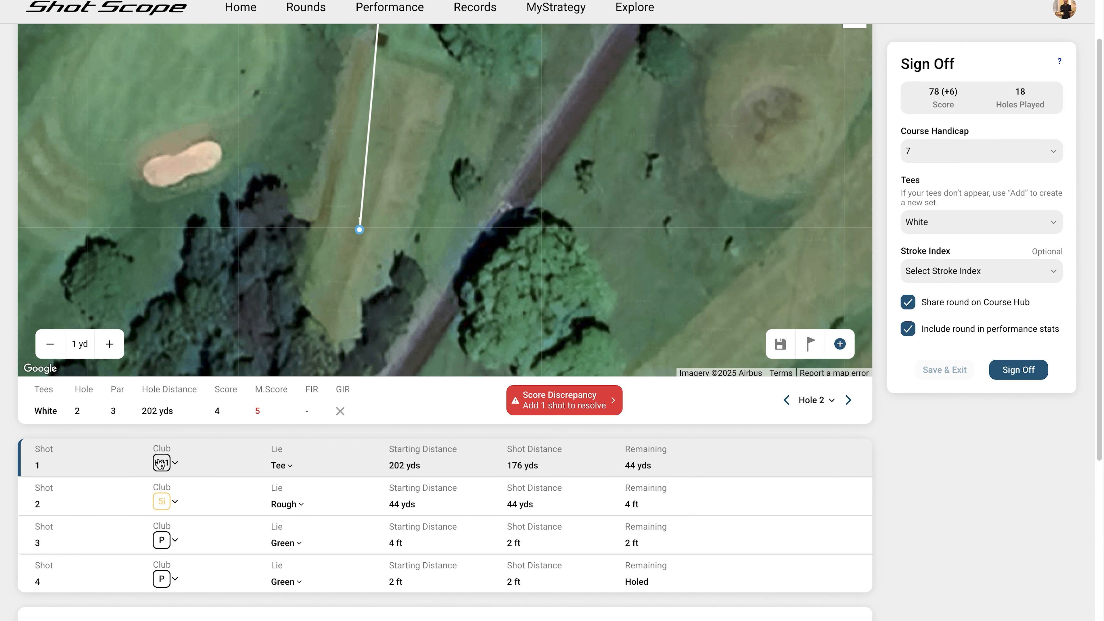
click(174, 463)
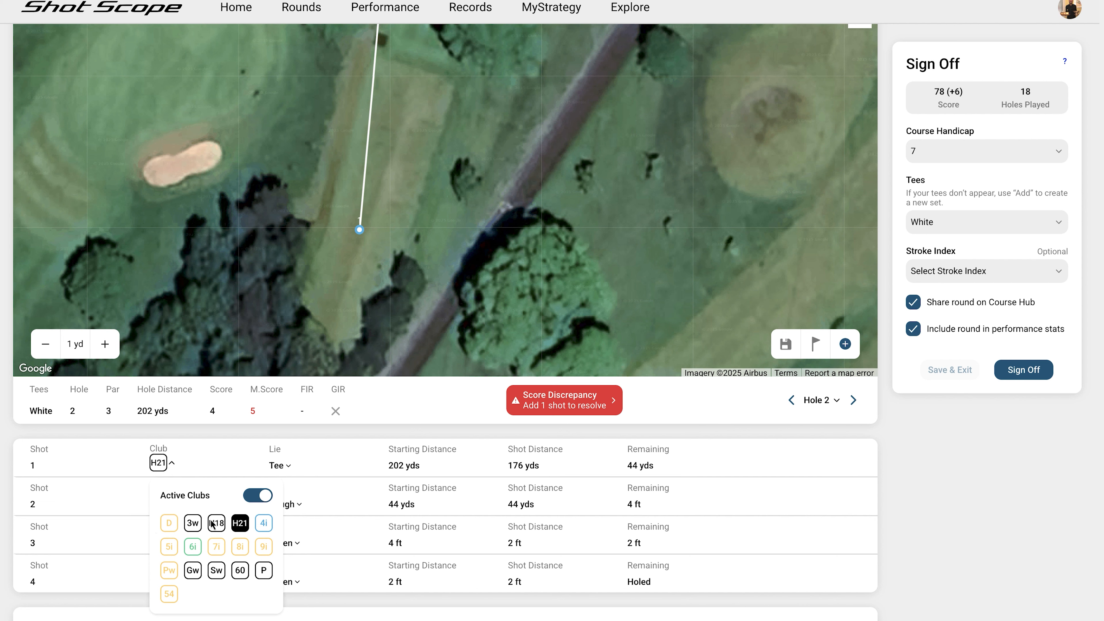
click(259, 497)
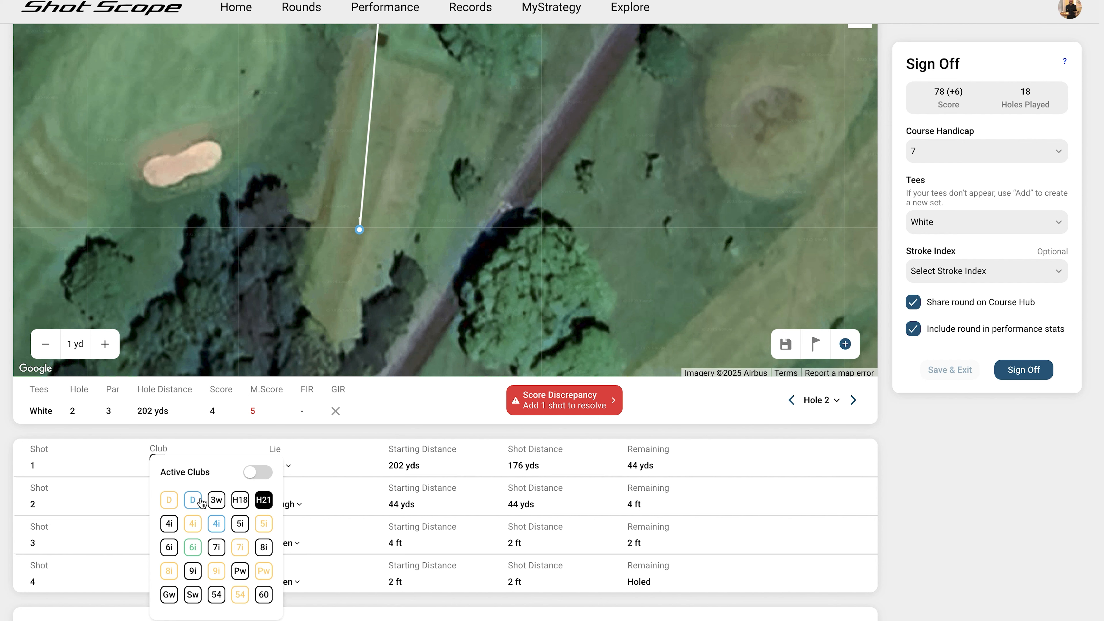
click(258, 474)
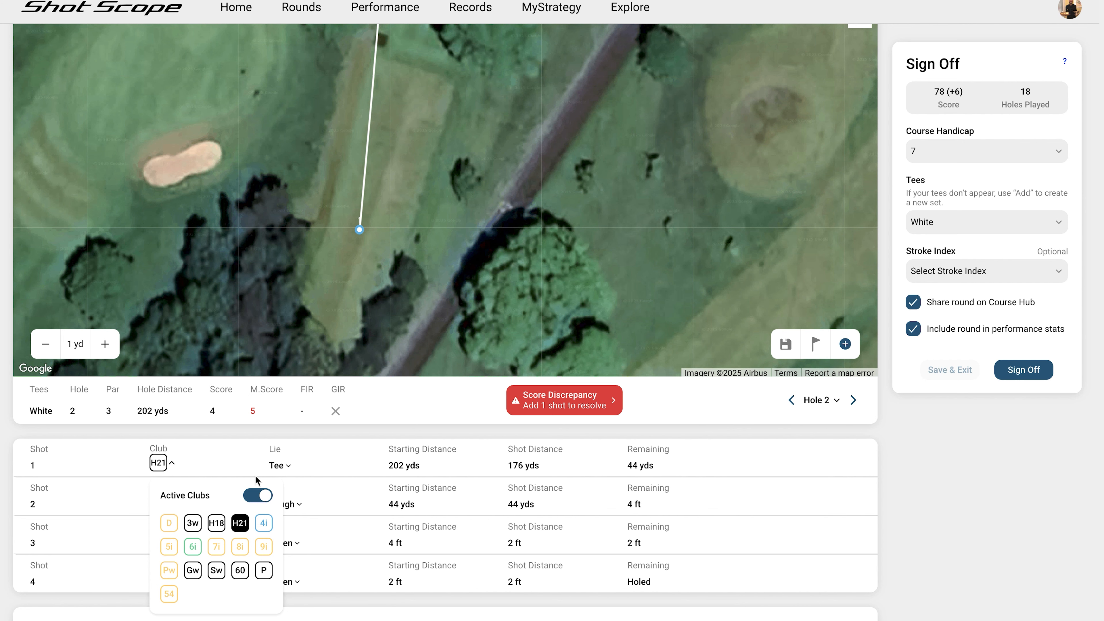
click(193, 547)
click(215, 469)
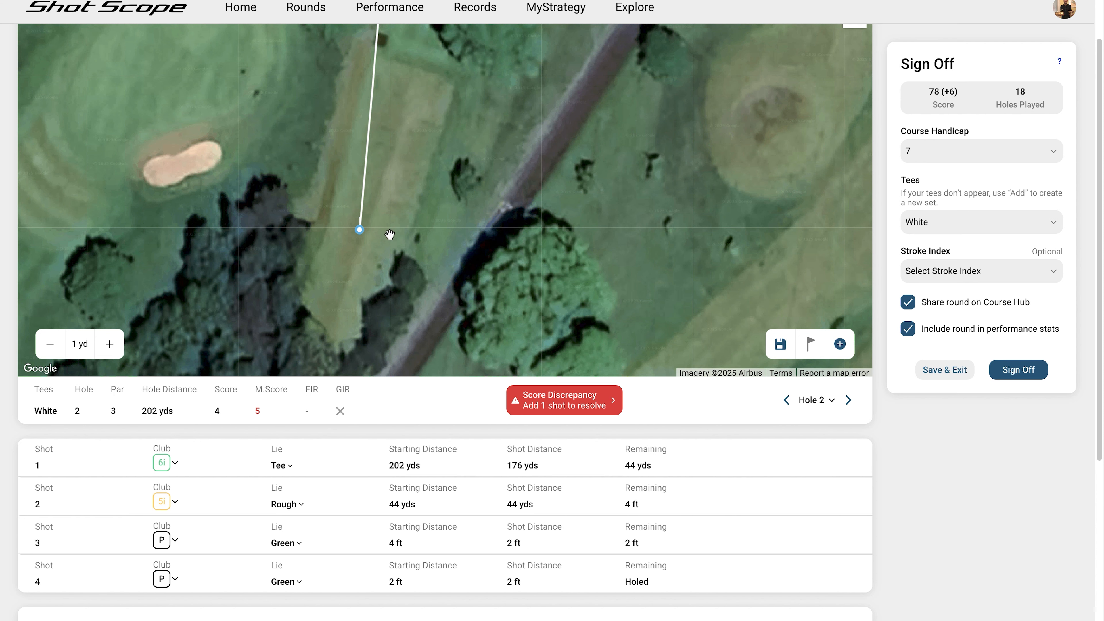
mouse_move(359, 229)
mouse_down()
mouse_move(351, 310)
mouse_move(342, 307)
mouse_up()
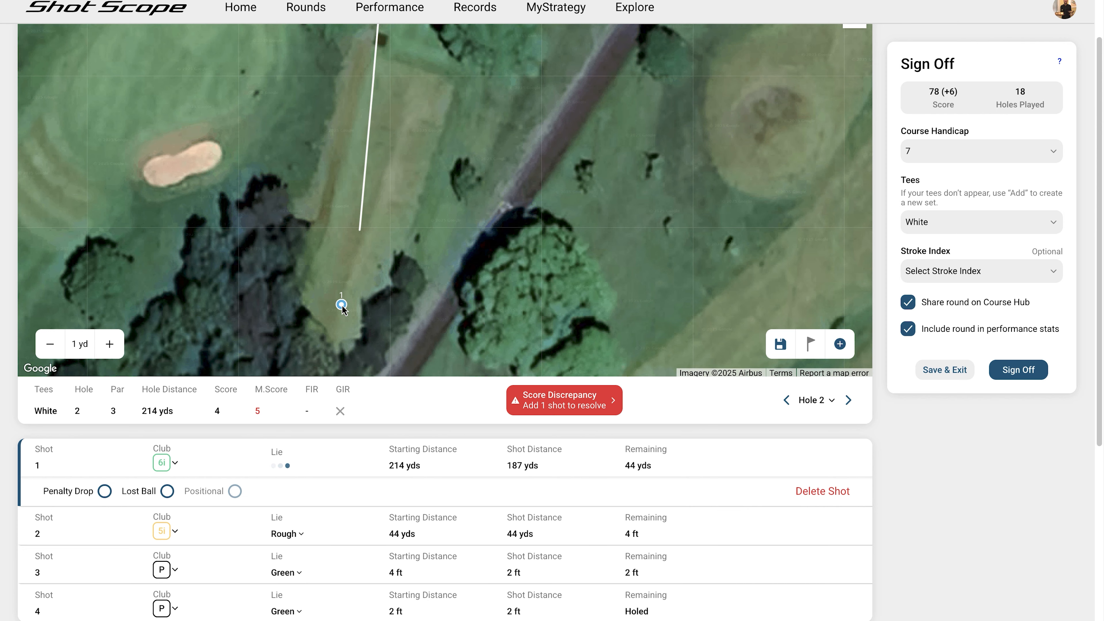
- Mark hole 2's second shot, played from the rough among the trees, as Positional
drag(550, 98, 524, 278)
drag(550, 93, 532, 132)
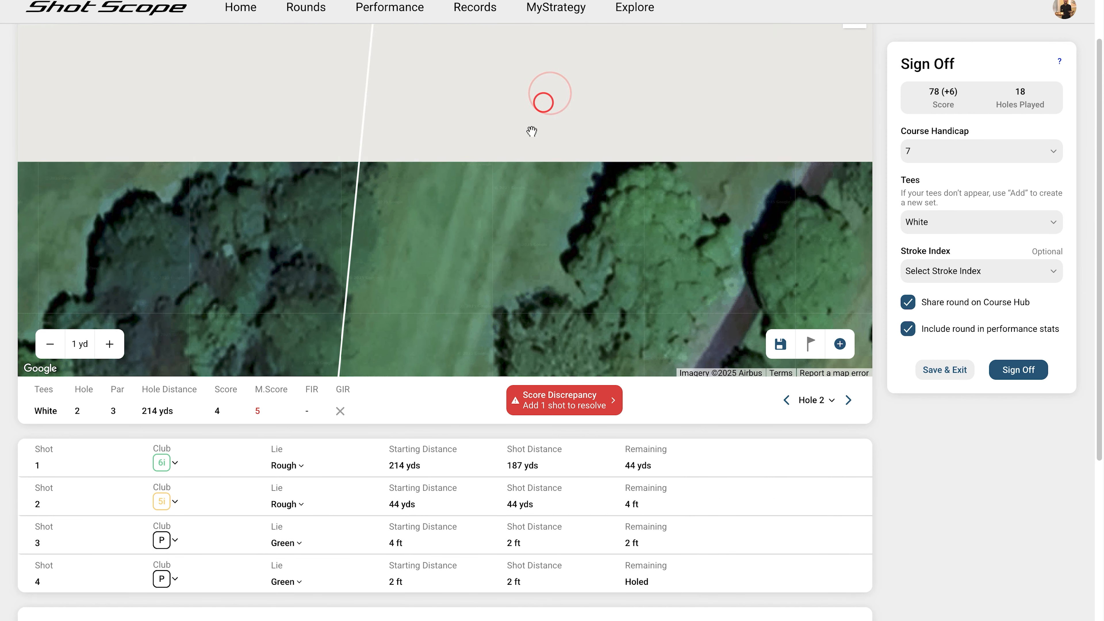
drag(530, 178, 526, 279)
drag(538, 143, 540, 286)
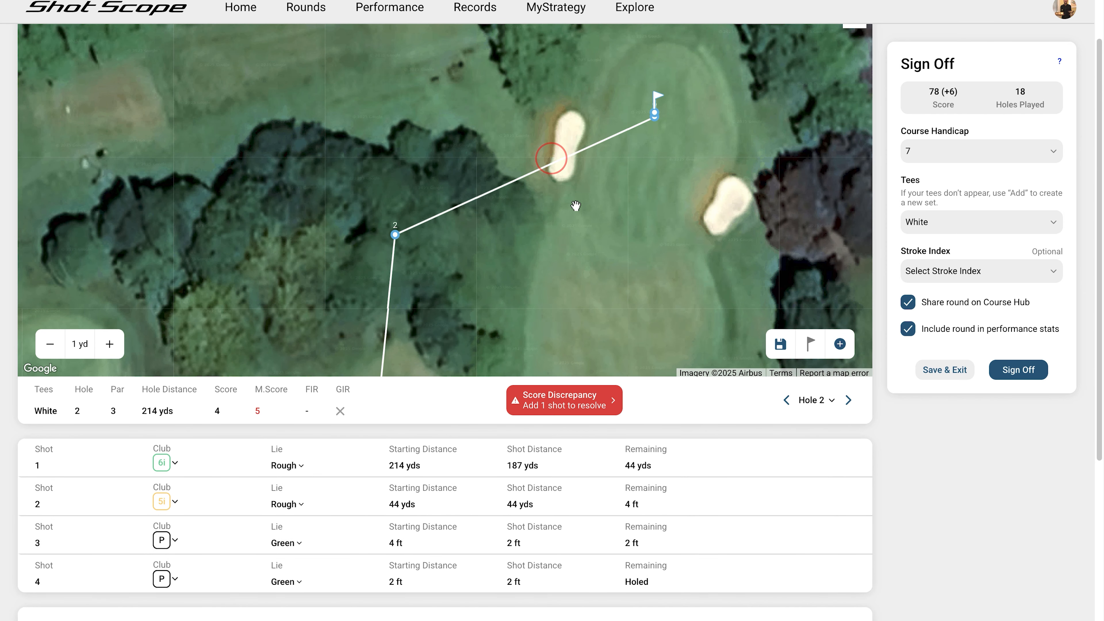
drag(574, 239, 582, 239)
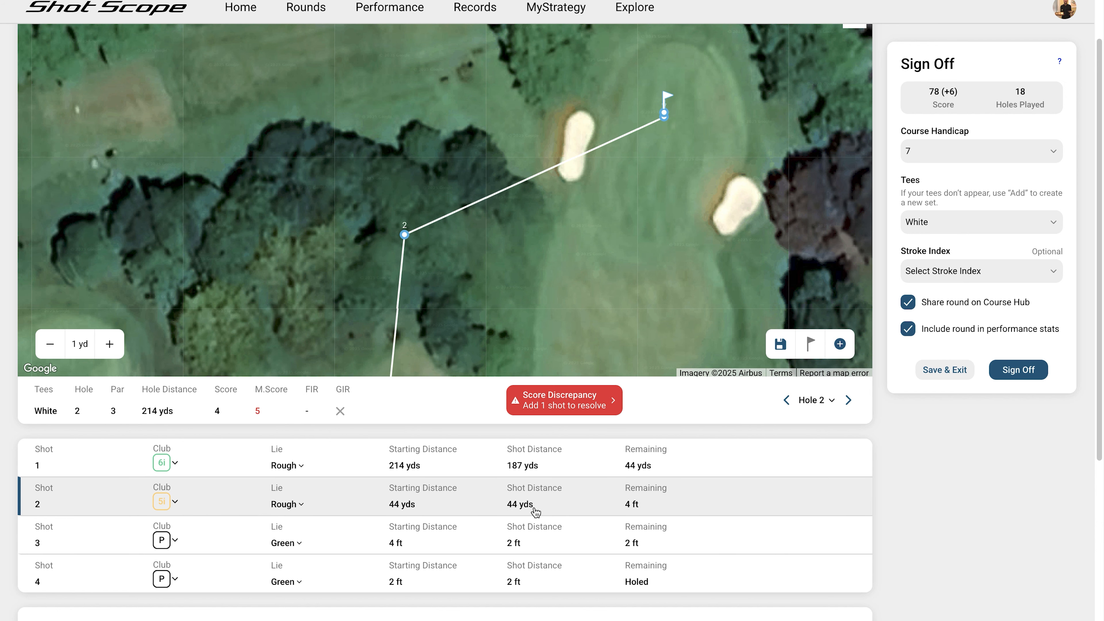
click(779, 509)
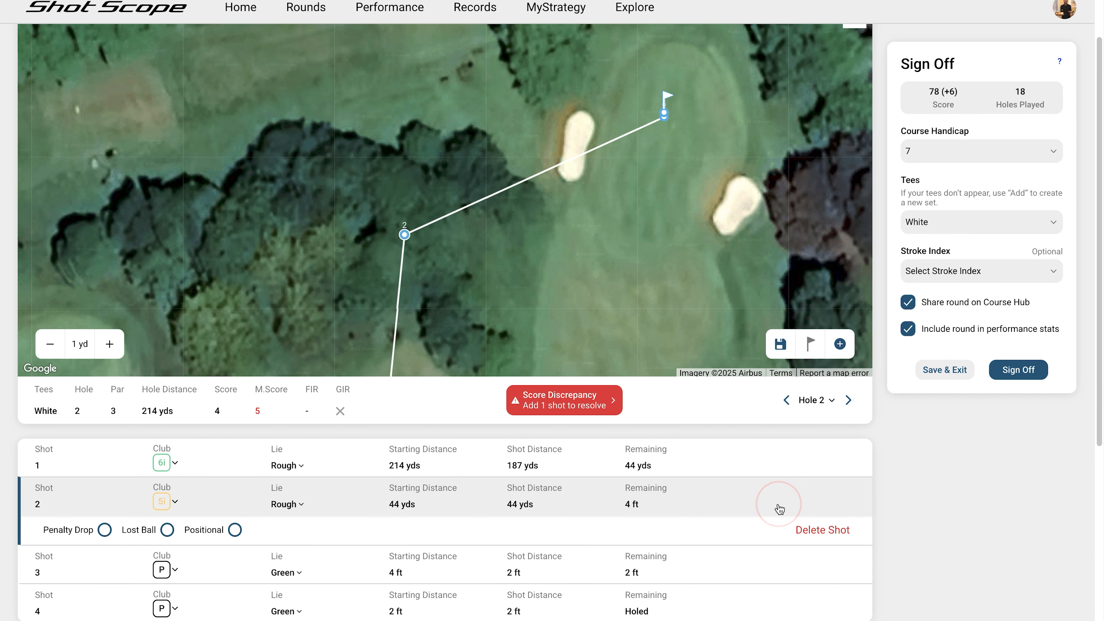
click(235, 531)
click(751, 496)
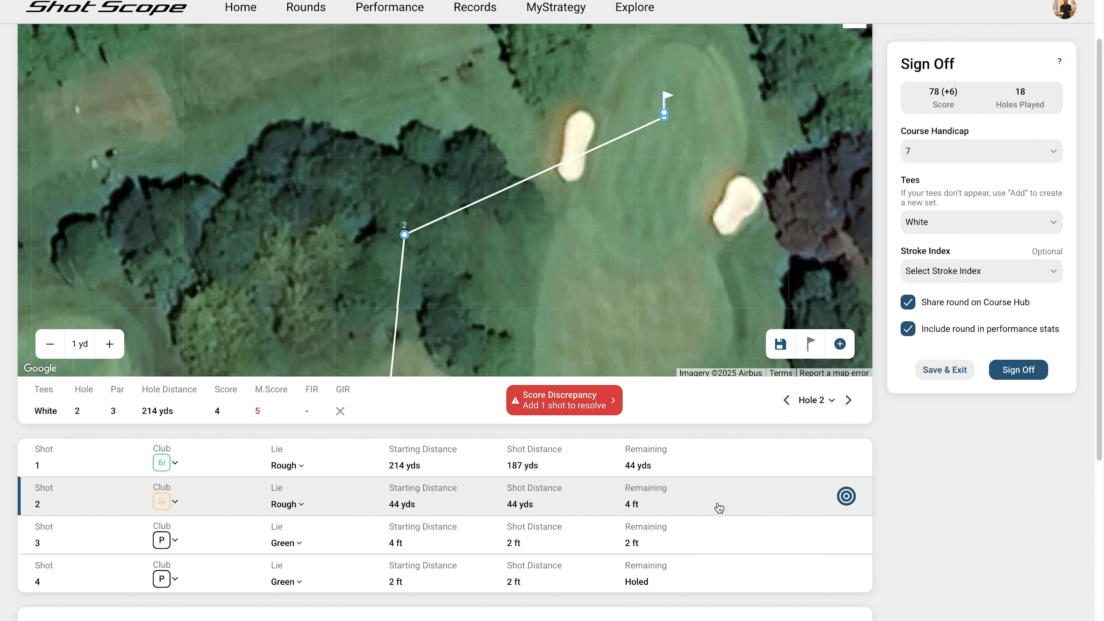
click(846, 495)
click(845, 496)
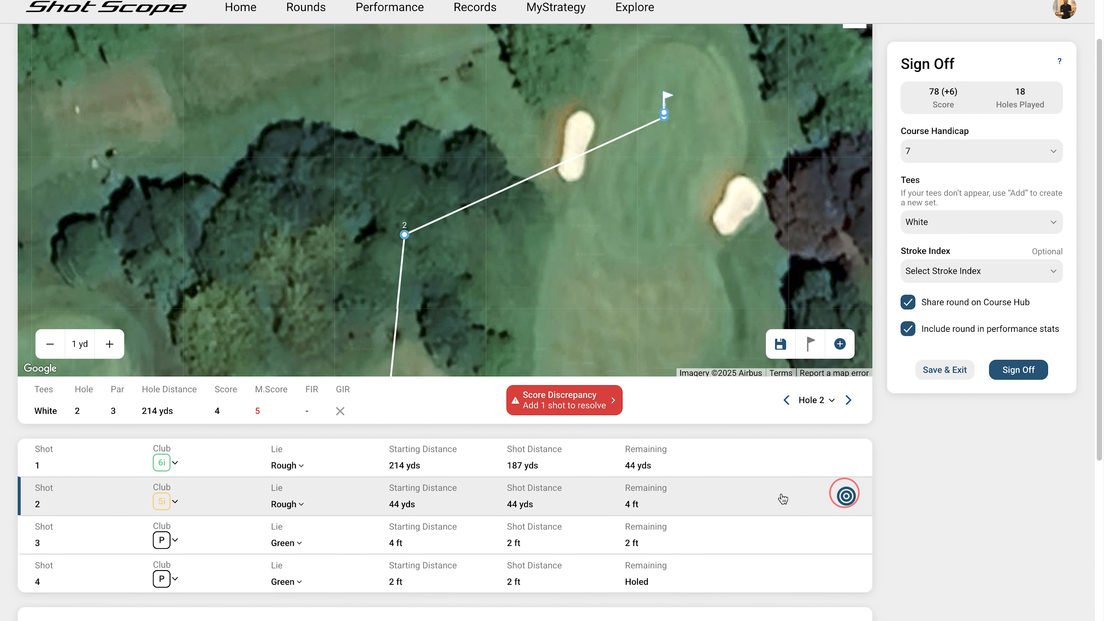
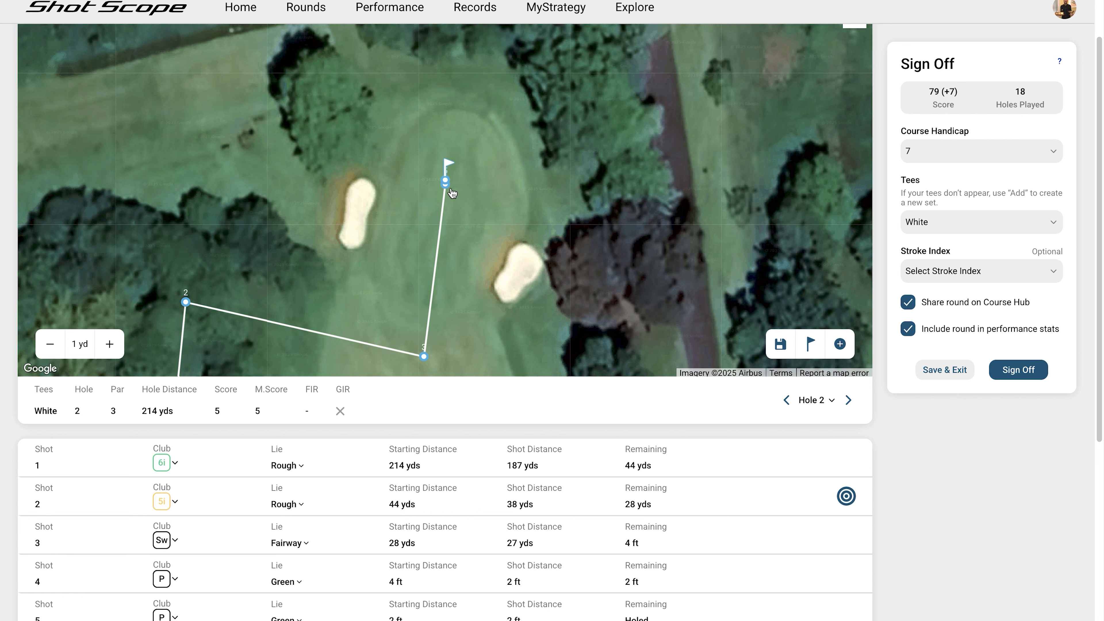
- Move hole 2's shot 4 marker across the green toward the bunker near shot 3, with a starting distance of about 30 ft
scroll(599, 582, down, 1)
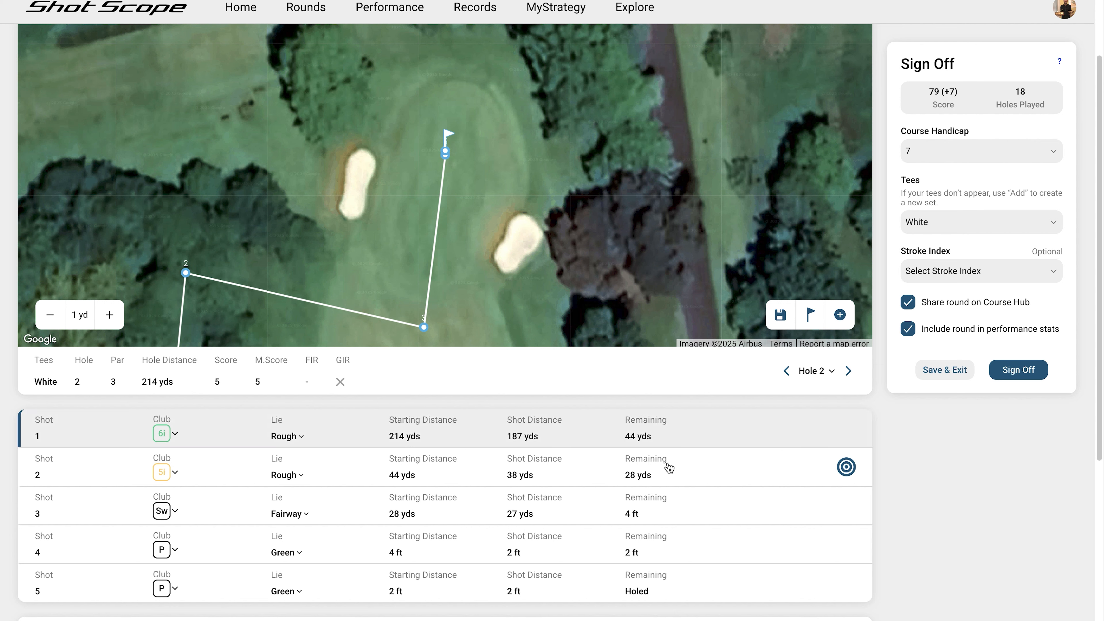
click(740, 552)
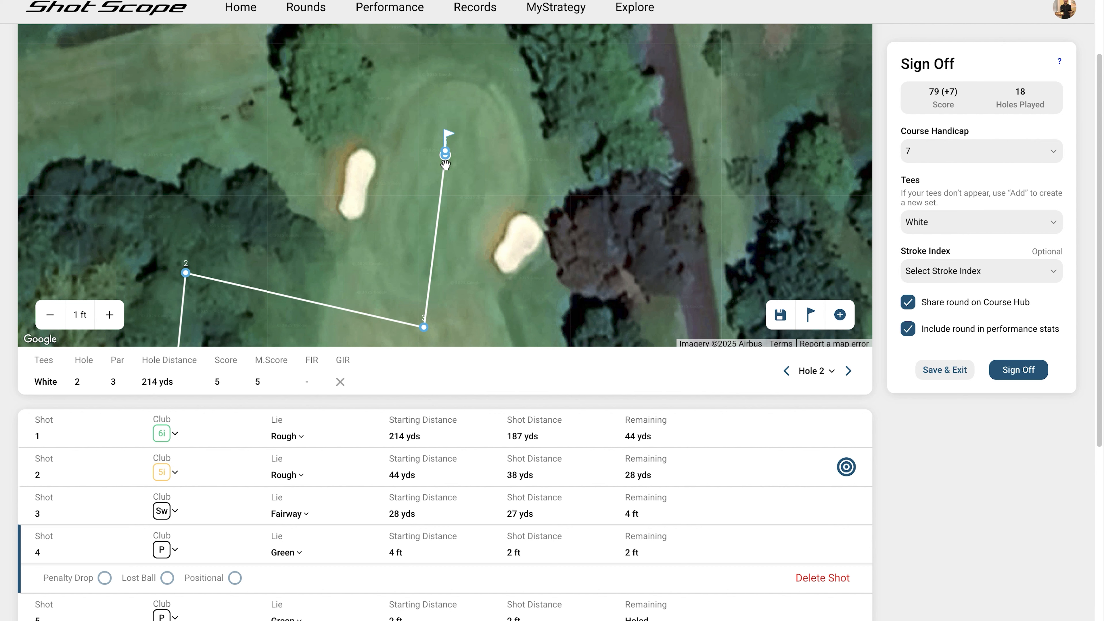
drag(445, 164, 483, 206)
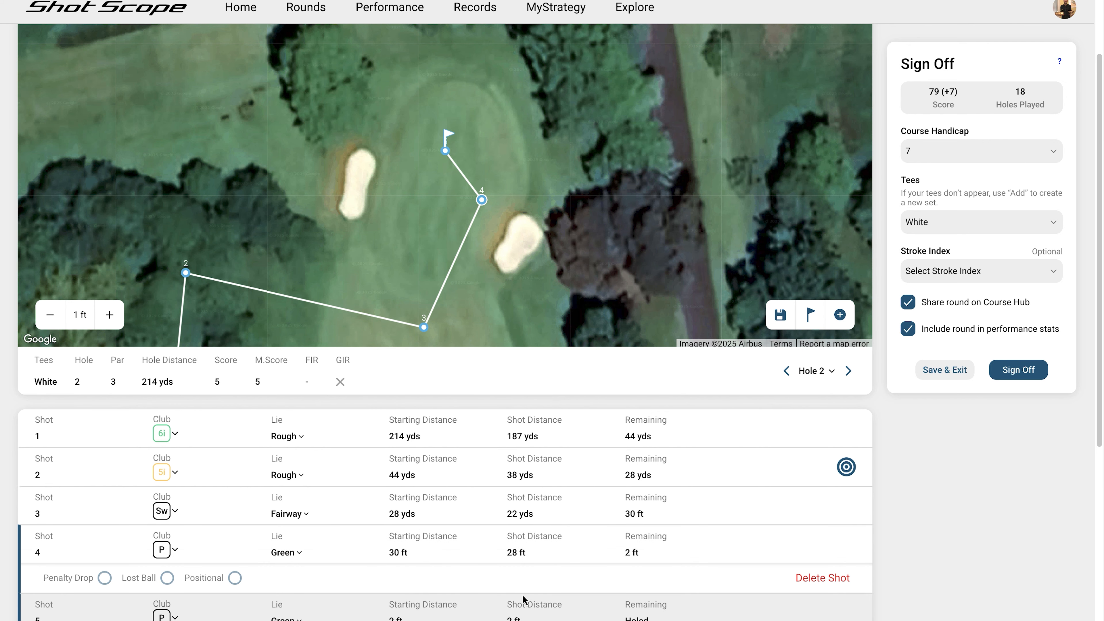
- Set hole 2's shot 5 as a Long Tap In and save the hole's changes
click(734, 615)
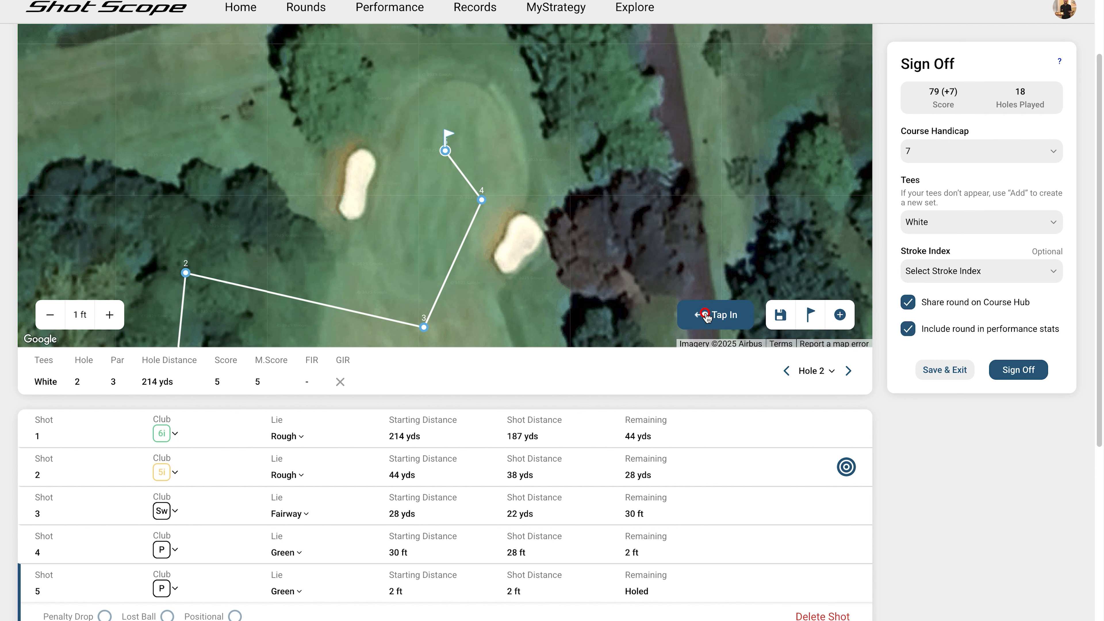
click(706, 315)
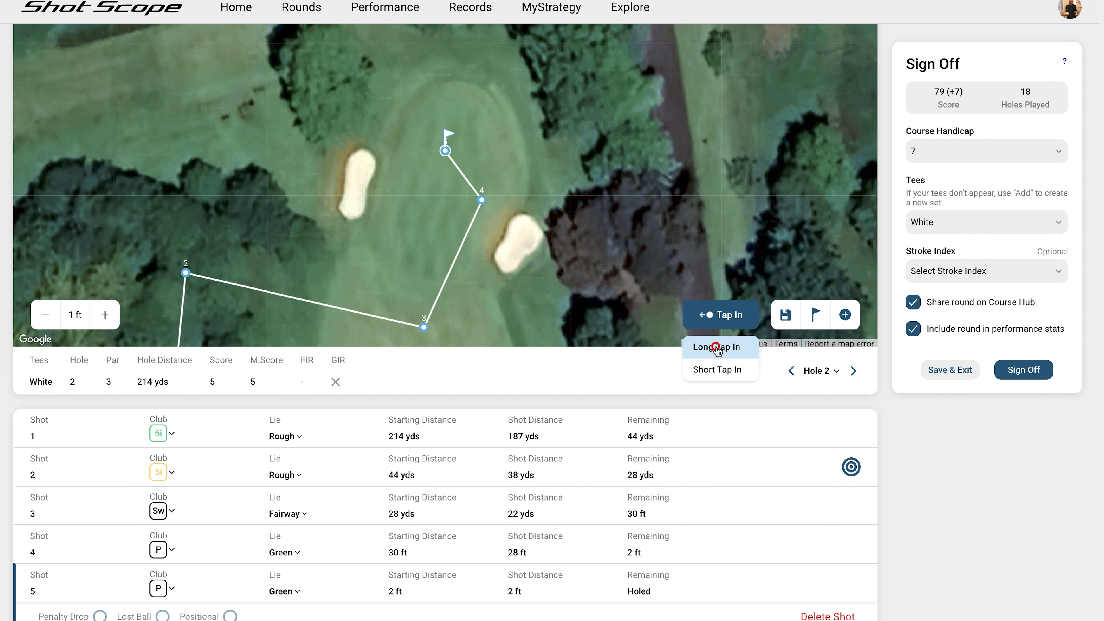
click(716, 347)
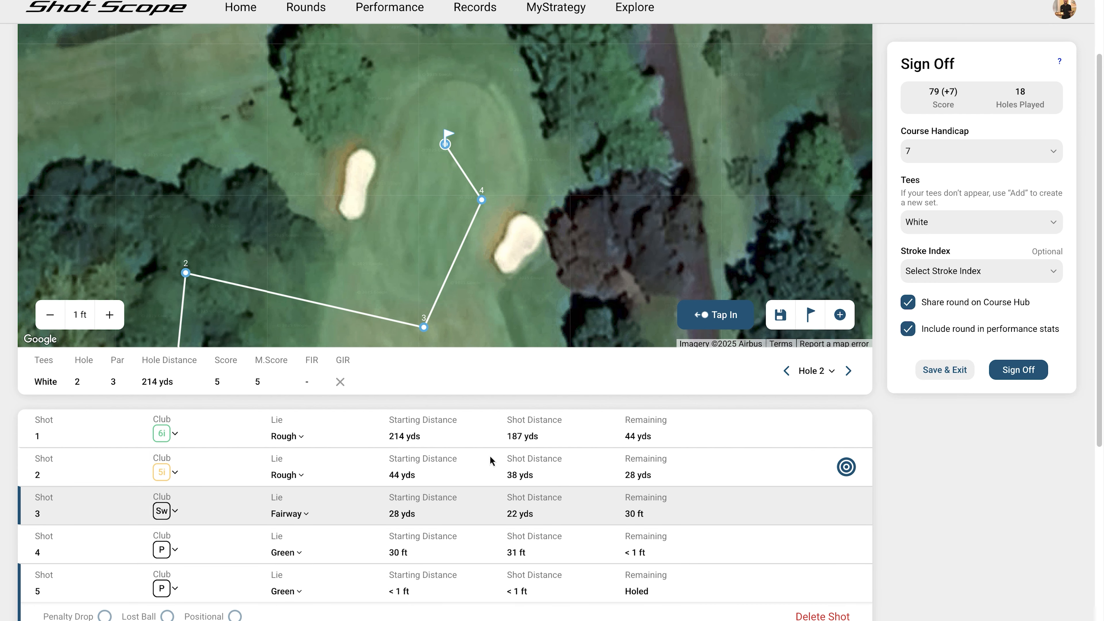
click(780, 315)
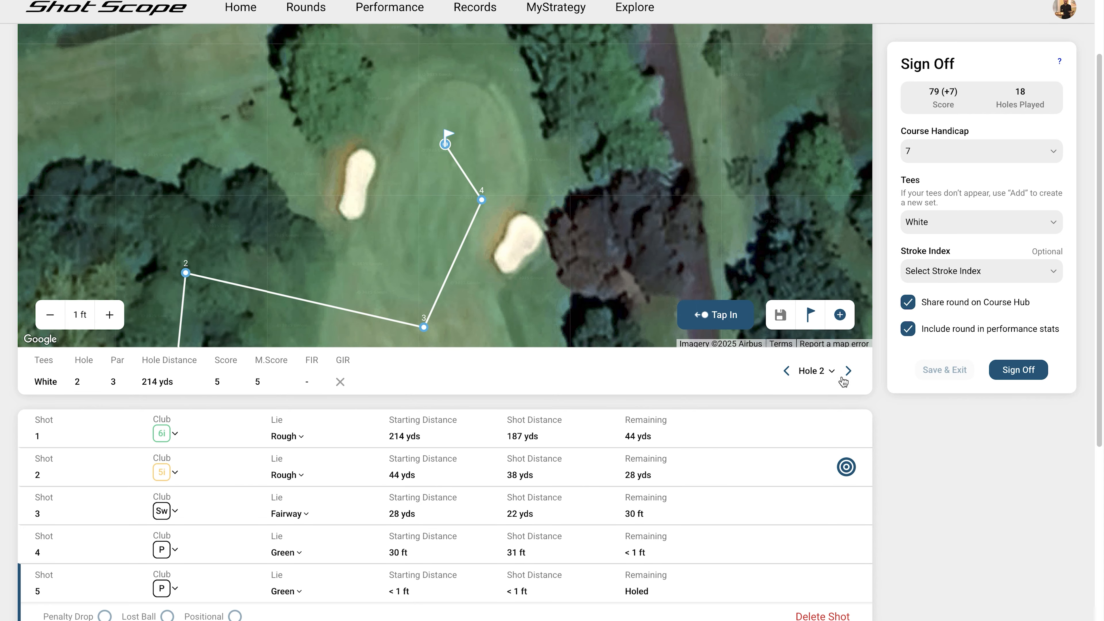
- Go to hole 3 and mark its first tee shot as a Lost Ball
click(844, 379)
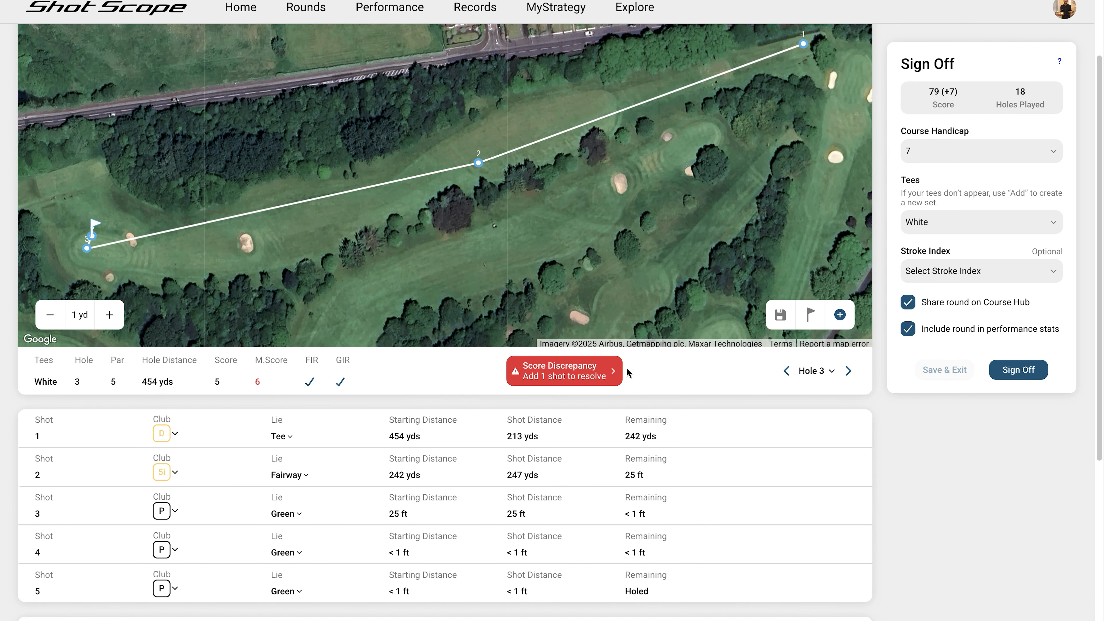
drag(170, 283, 246, 273)
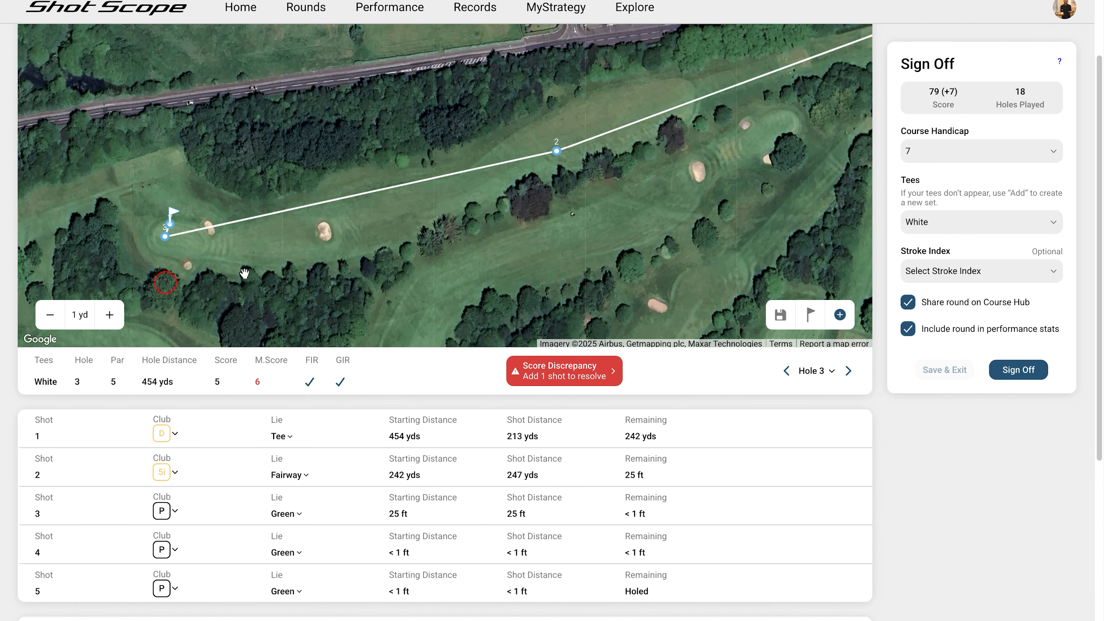
drag(444, 259, 340, 274)
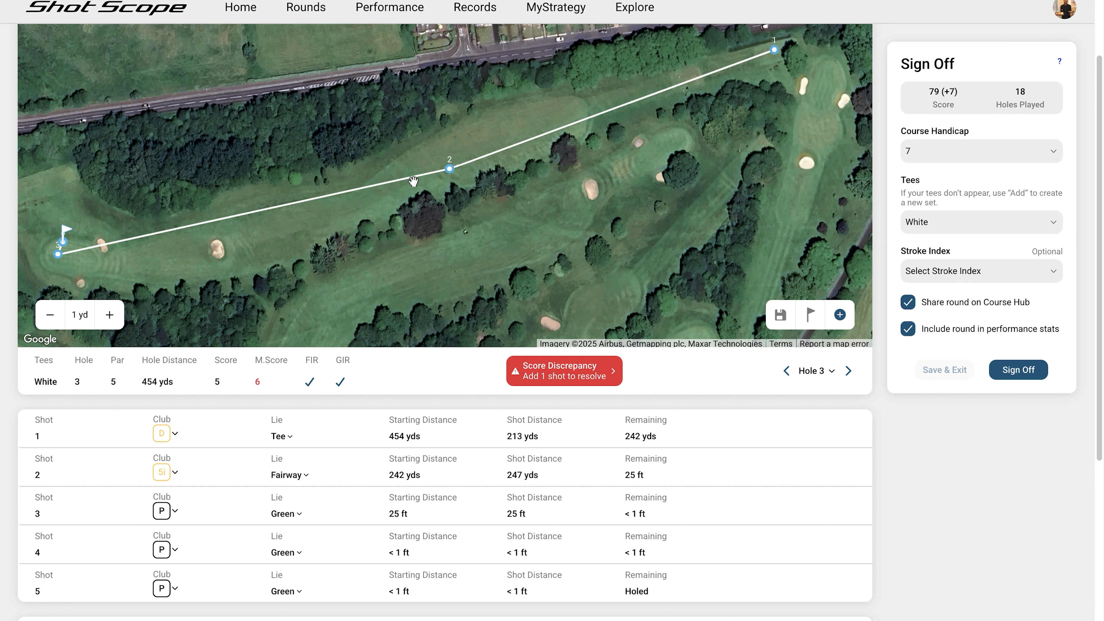
drag(538, 173, 538, 199)
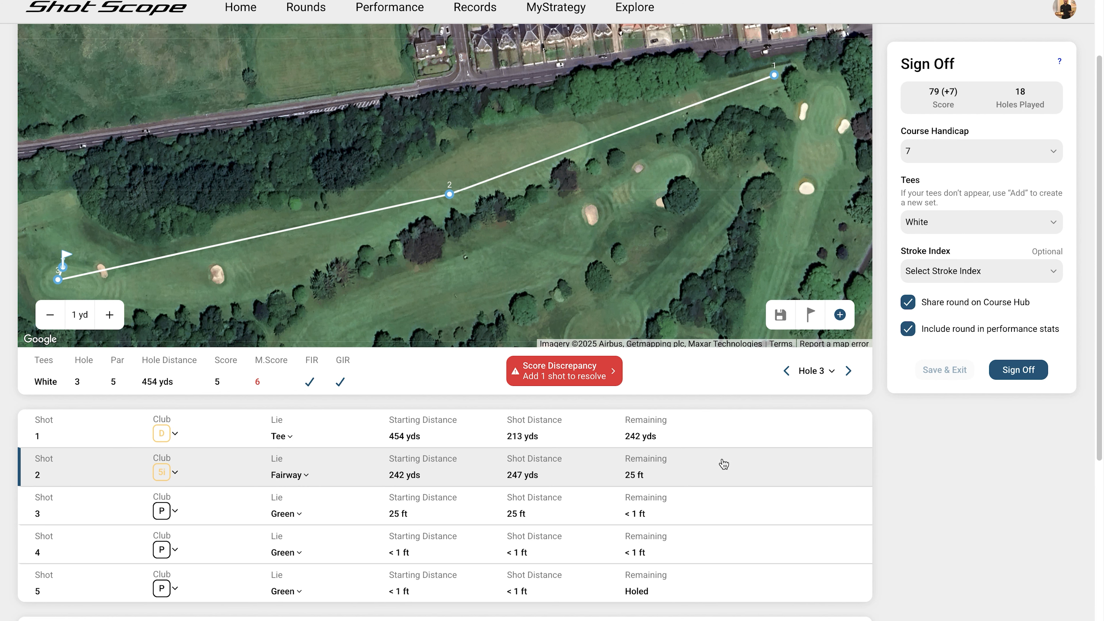
click(735, 434)
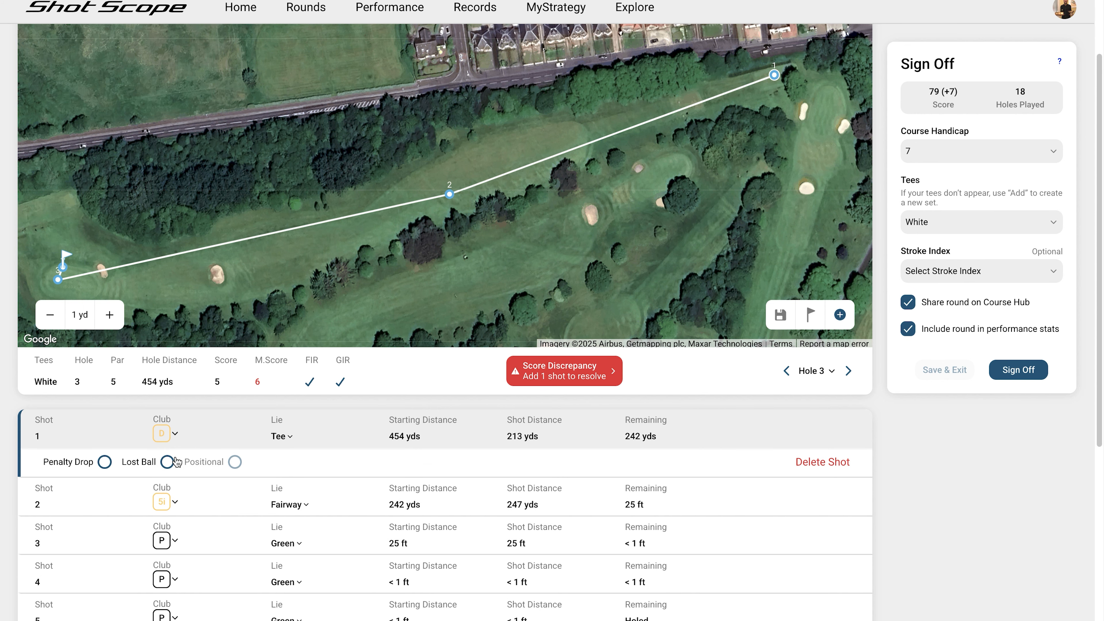
click(168, 464)
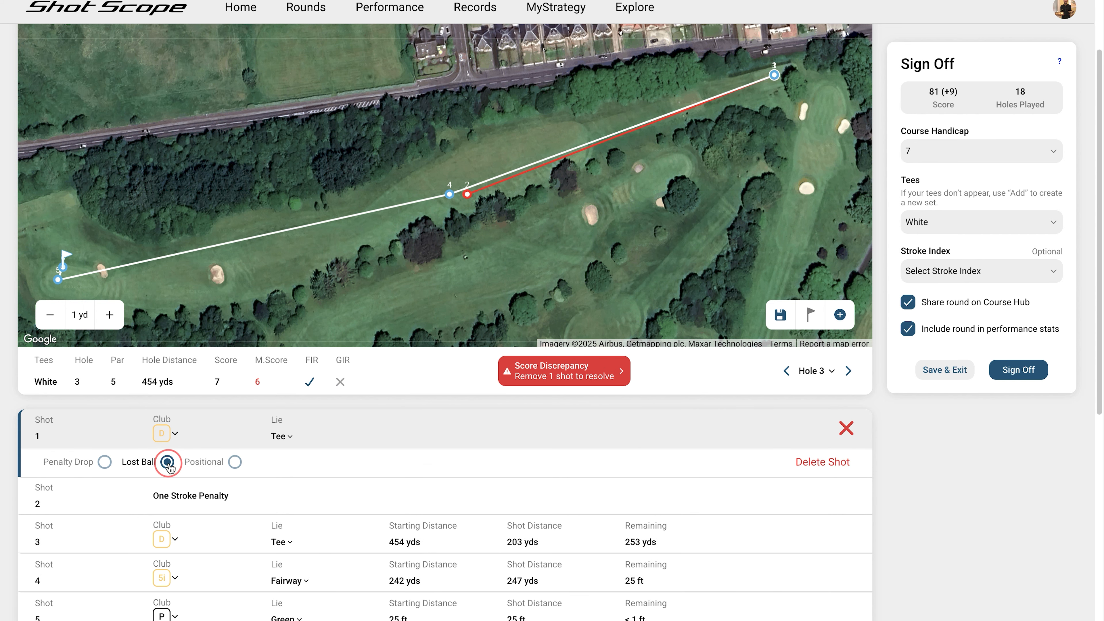
- Move hole 3's lost-ball marker, shot 2, off the fairway into the trees beside the road
scroll(538, 173, up, 1)
scroll(441, 204, up, 1)
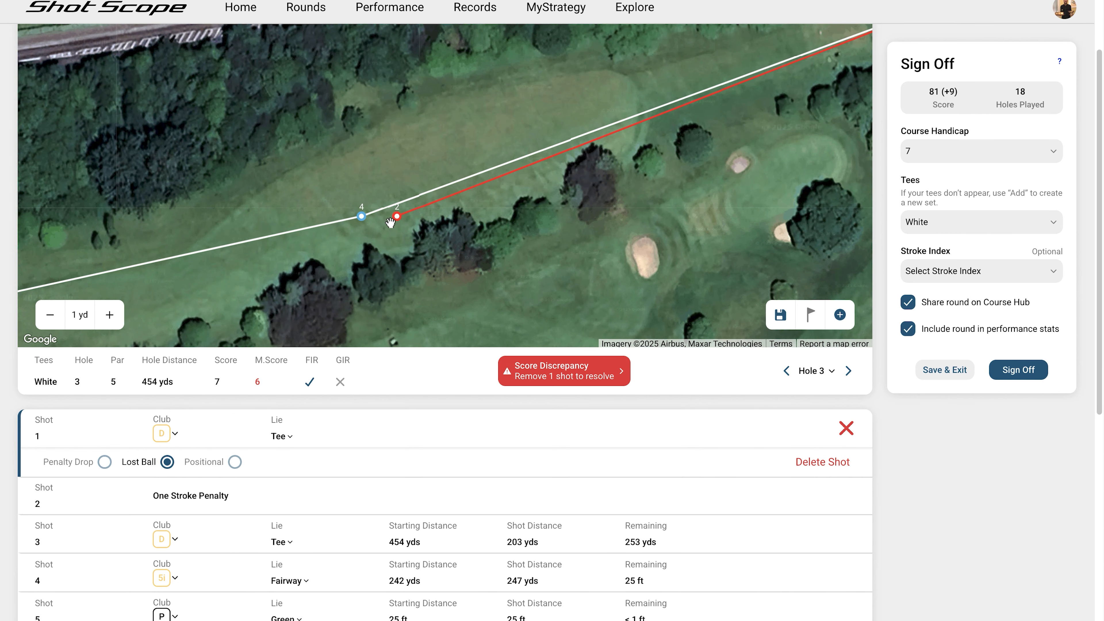
mouse_move(396, 219)
mouse_down()
mouse_move(475, 260)
mouse_move(403, 107)
mouse_up()
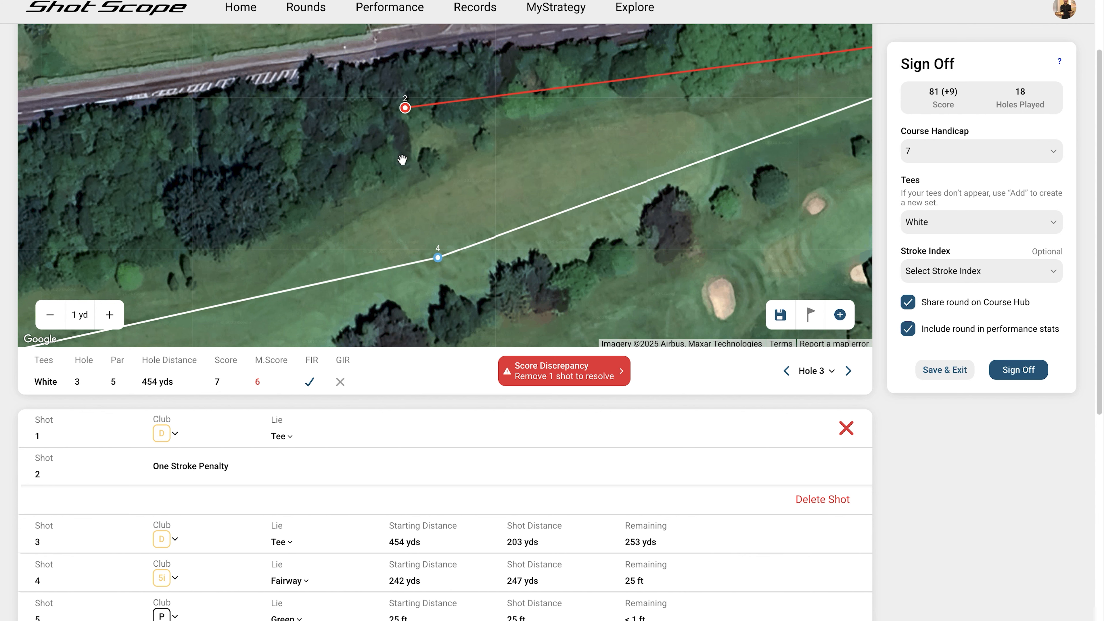
- Move hole 3's shot 1 marker slightly toward the roadside hedge on the tee, separating it from shot 3's marker
drag(778, 105, 300, 235)
scroll(595, 187, up, 3)
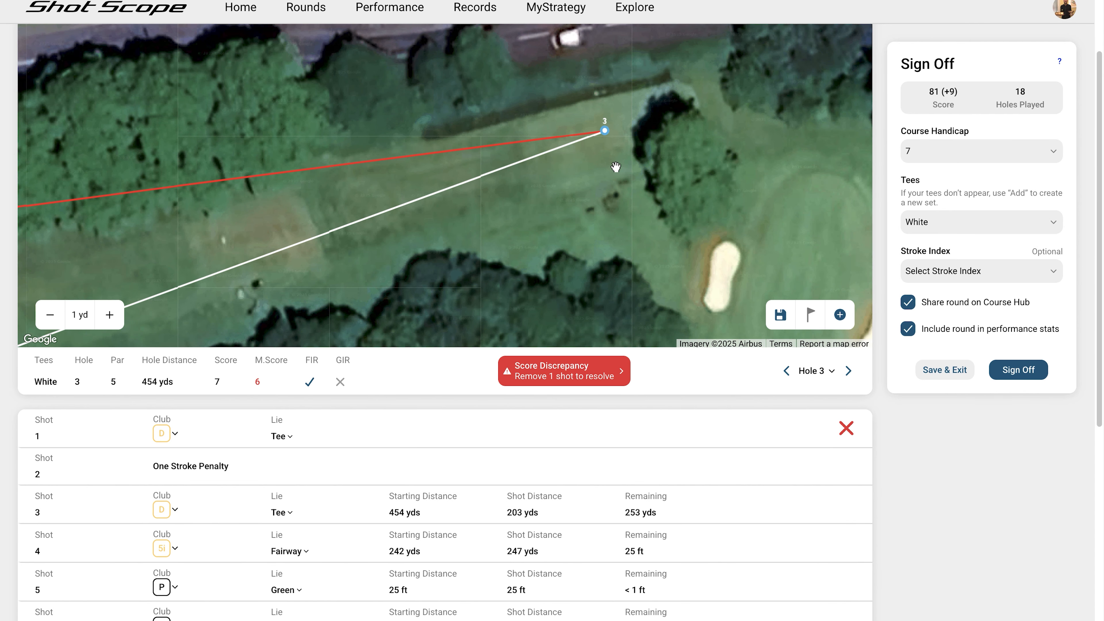
mouse_move(605, 131)
mouse_down()
mouse_move(617, 128)
mouse_move(614, 140)
mouse_move(602, 125)
mouse_up()
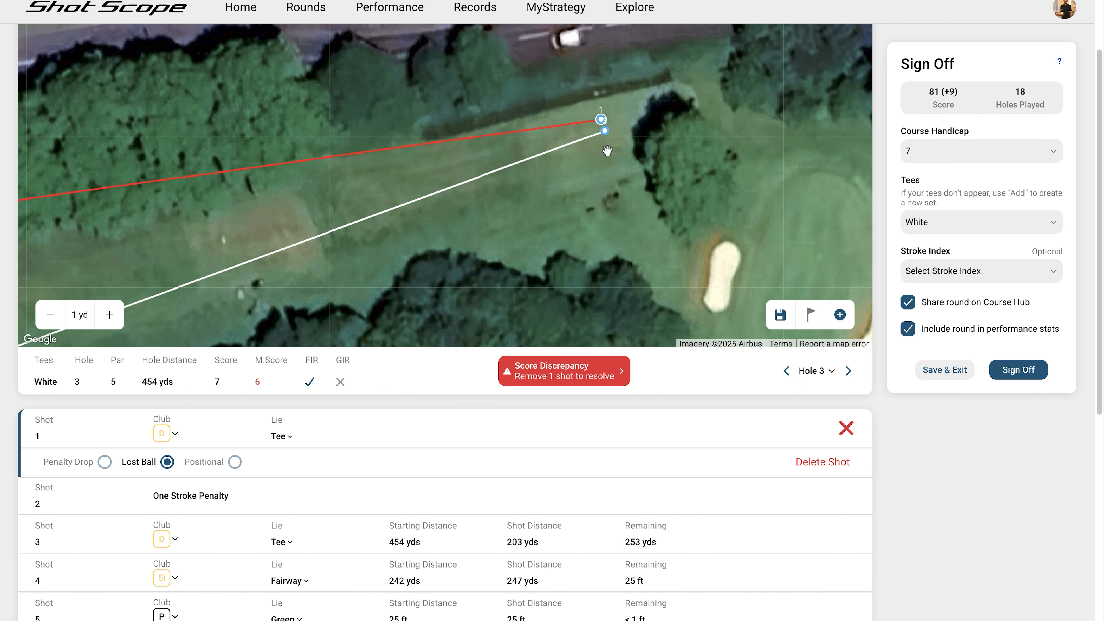
- Change the club of hole 3's shot 3, the replayed tee shot, to 3w
drag(584, 197, 669, 189)
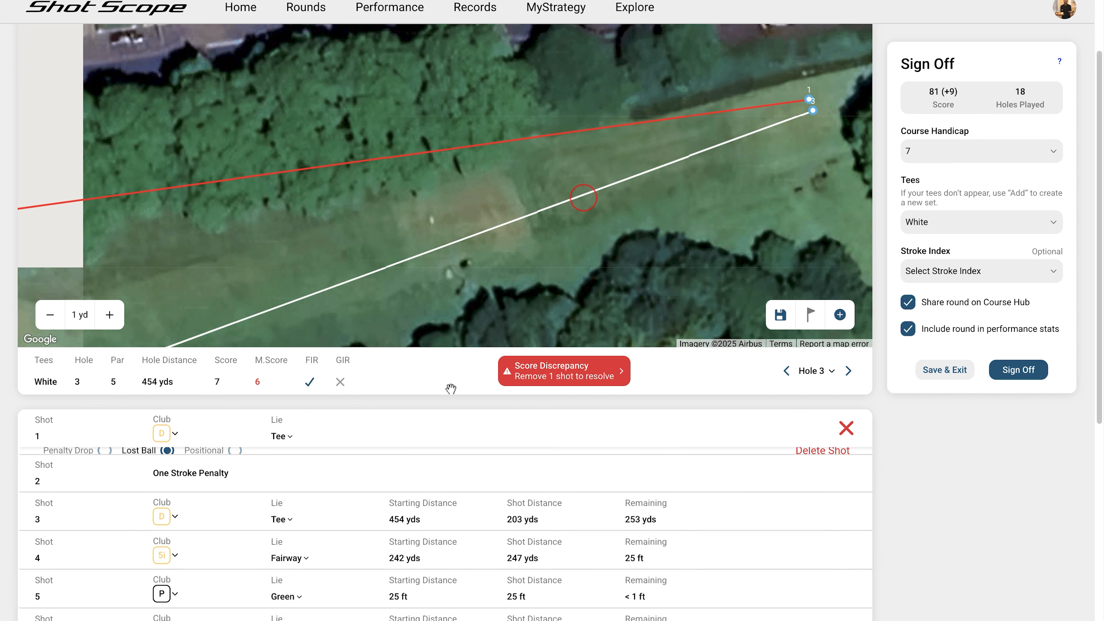
drag(225, 240, 613, 188)
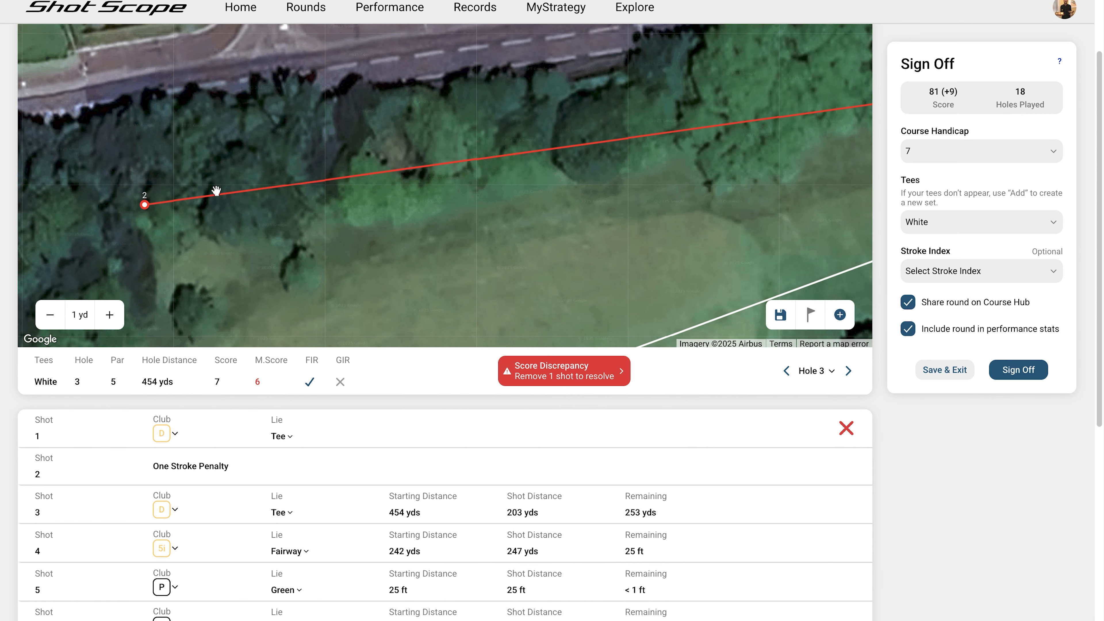
drag(770, 204, 544, 237)
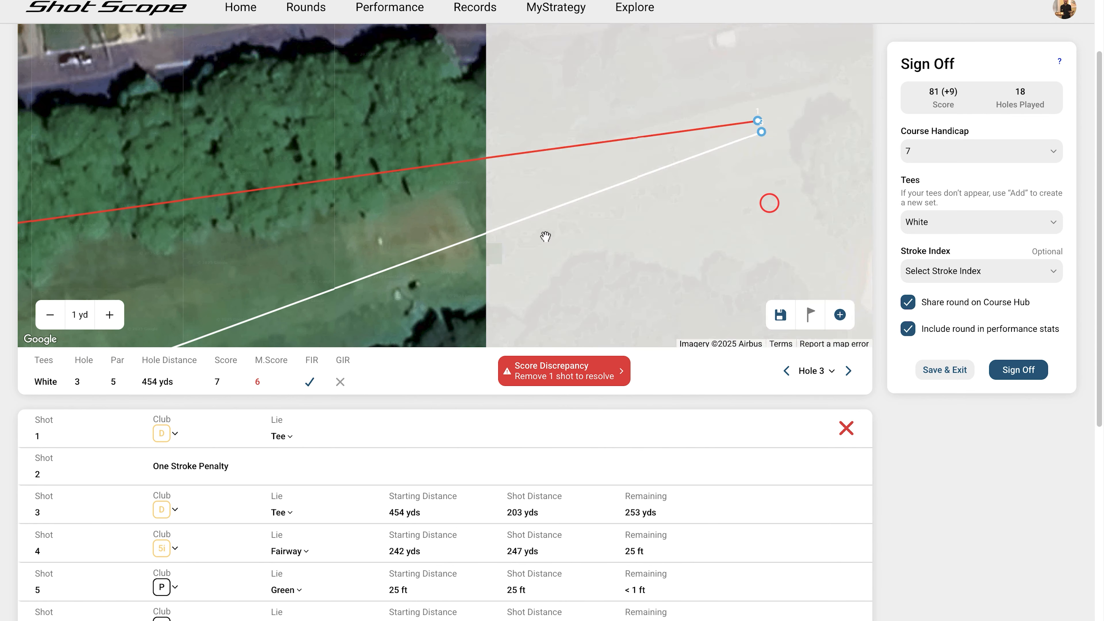
click(627, 185)
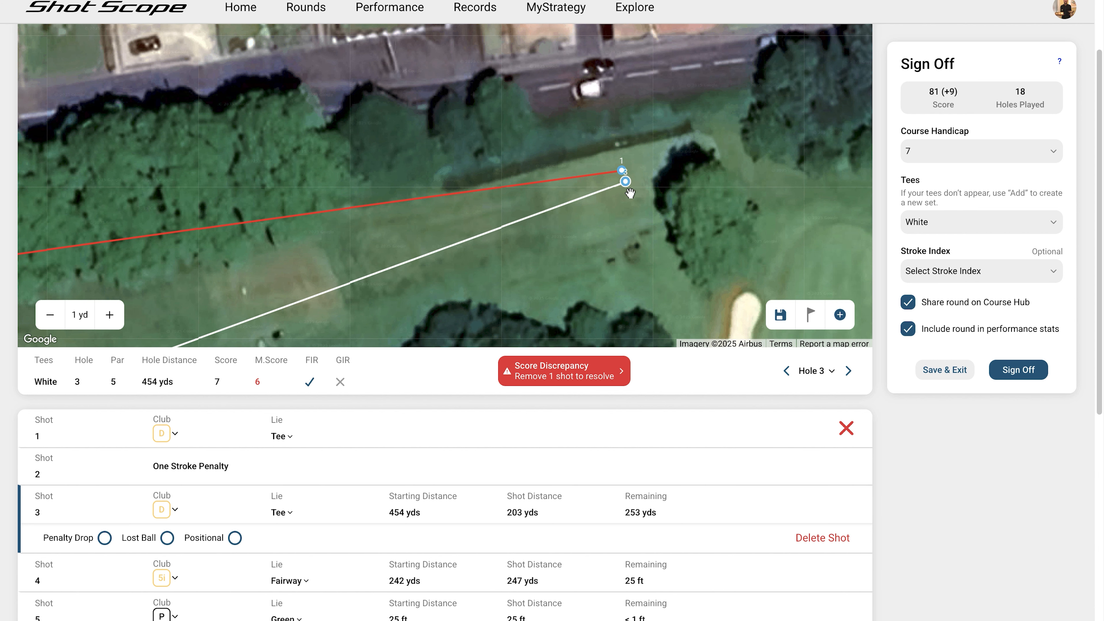
click(174, 509)
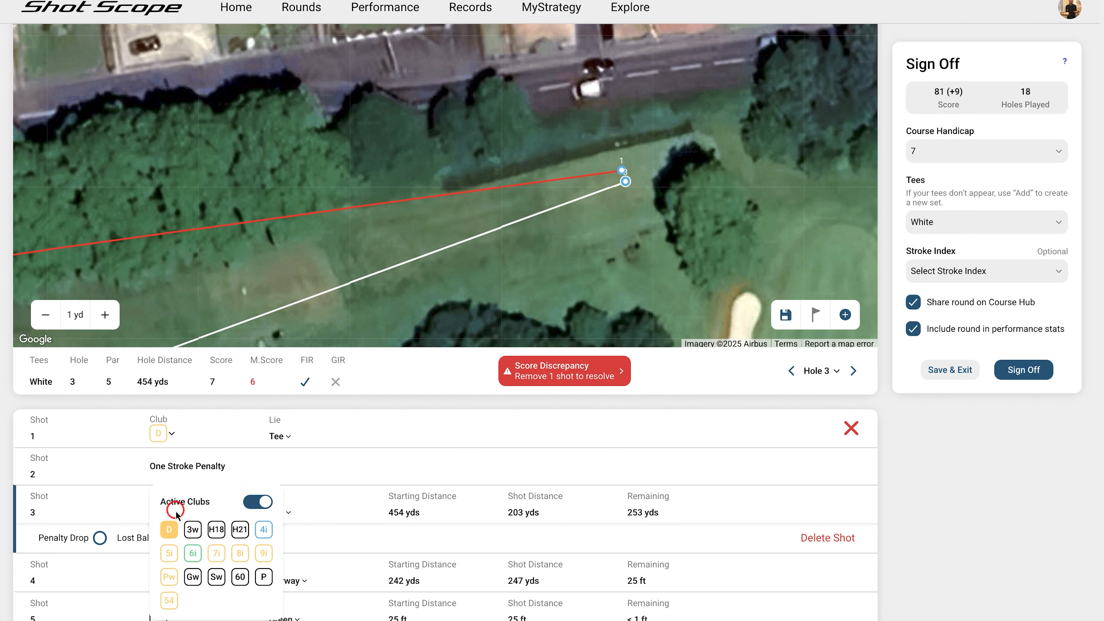
click(193, 532)
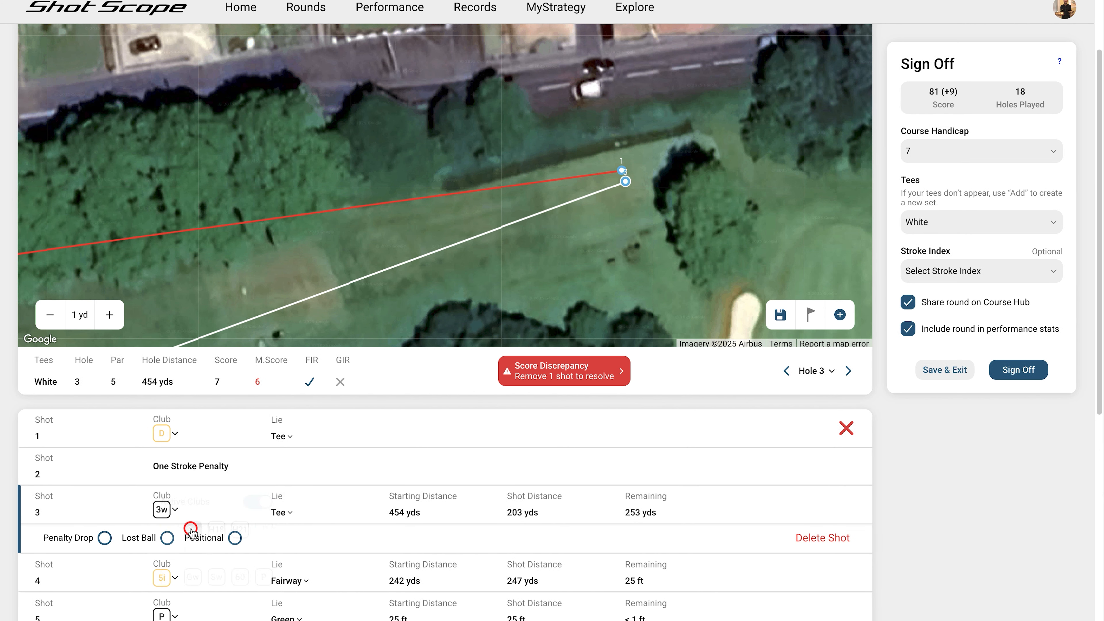
drag(421, 318, 507, 276)
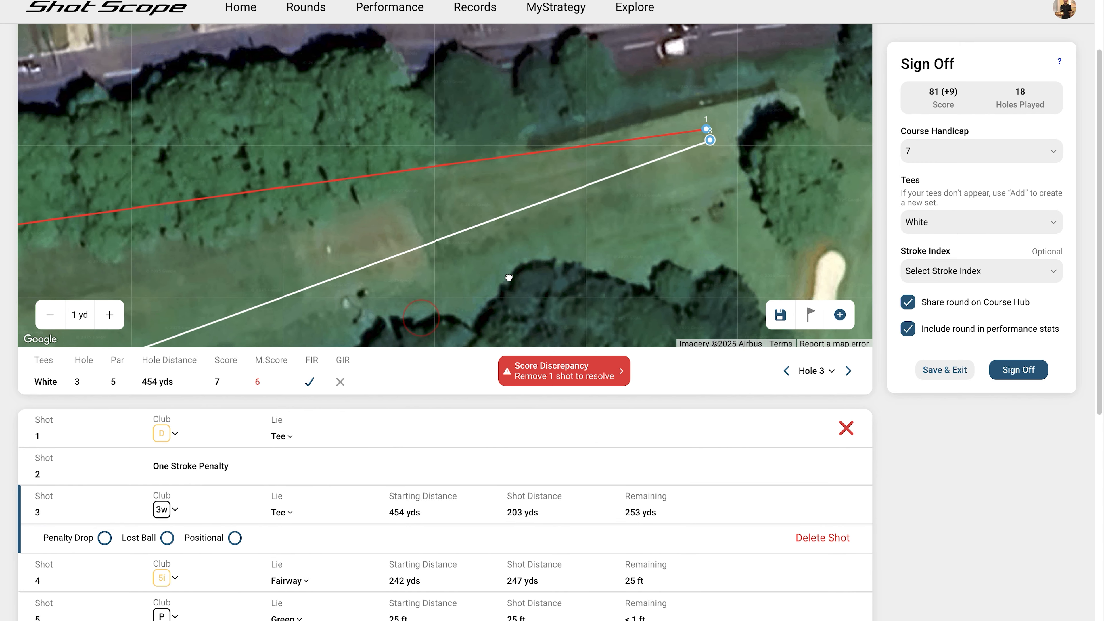
- Set the club of hole 3's shot 3 to D and the club of its lost first shot to 3w
click(173, 511)
click(172, 532)
click(165, 434)
click(191, 495)
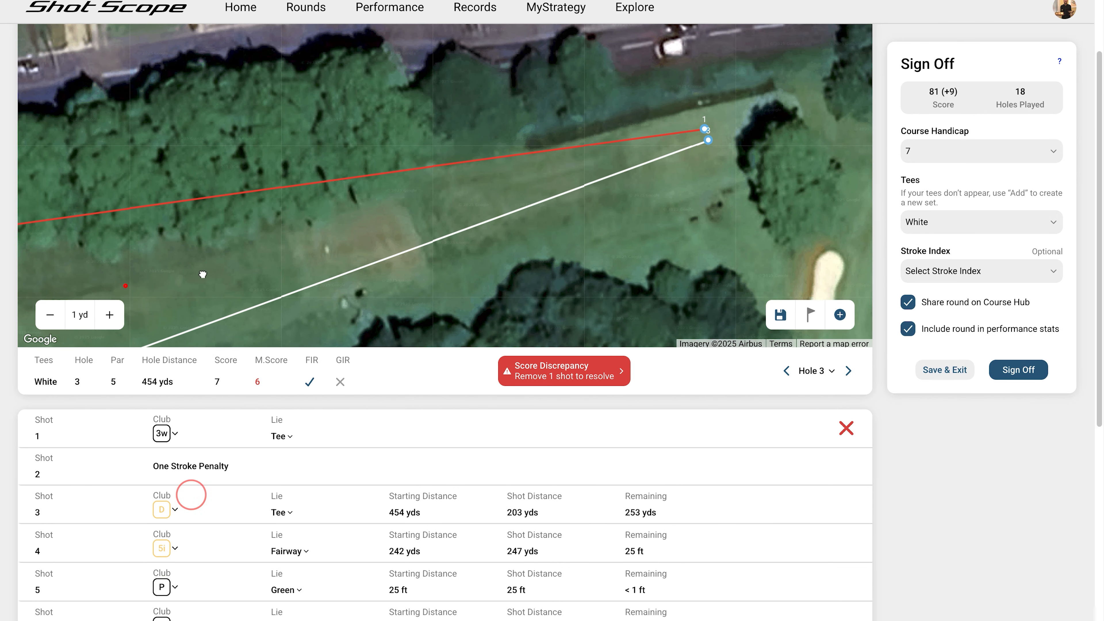
- Move hole 3's shot 4 marker toward the roadside trees, making shot 3 about 221 yds long
drag(125, 286, 566, 224)
mouse_move(331, 252)
mouse_down()
mouse_move(681, 193)
mouse_move(490, 154)
mouse_move(335, 93)
mouse_up()
drag(192, 190, 727, 56)
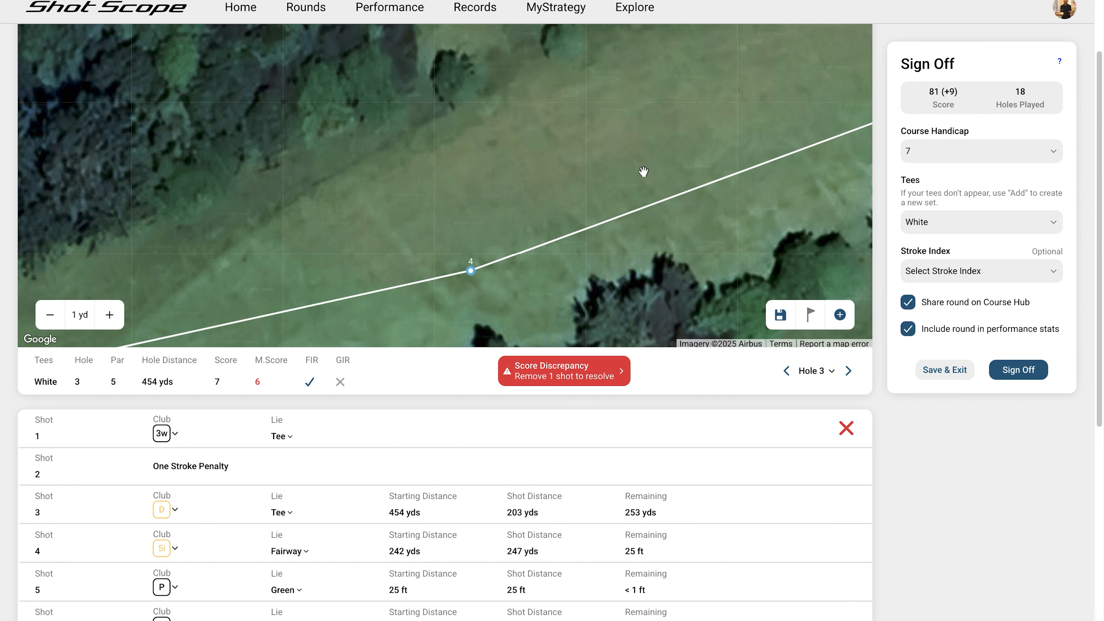
mouse_move(557, 285)
mouse_down()
mouse_move(559, 205)
mouse_move(518, 187)
mouse_move(481, 190)
mouse_move(472, 206)
mouse_up()
scroll(477, 213, down, 3)
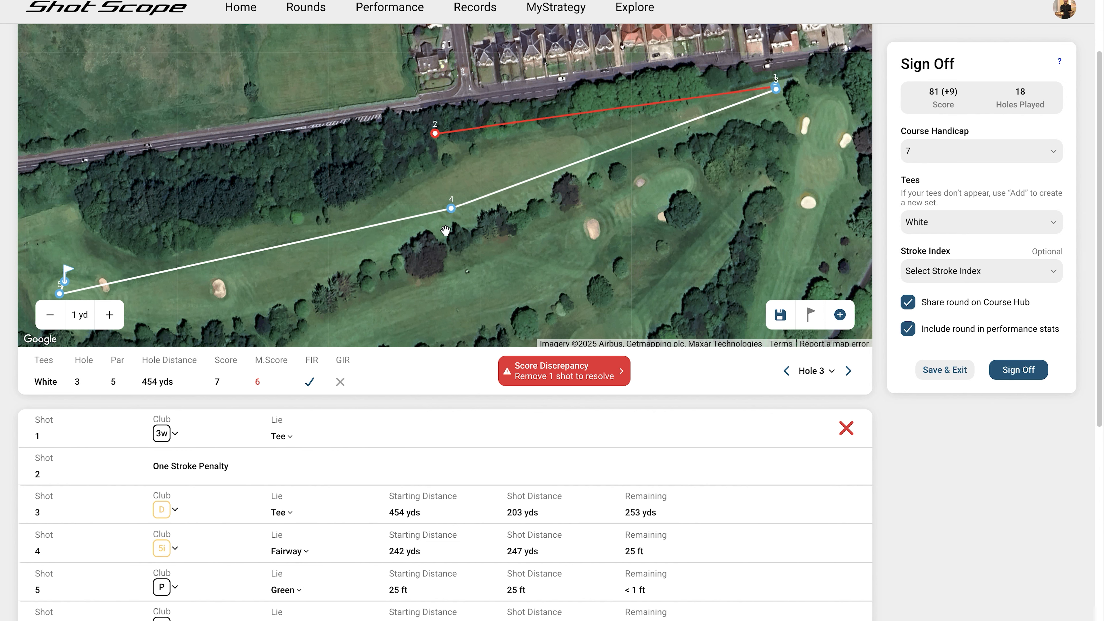
scroll(451, 209, up, 2)
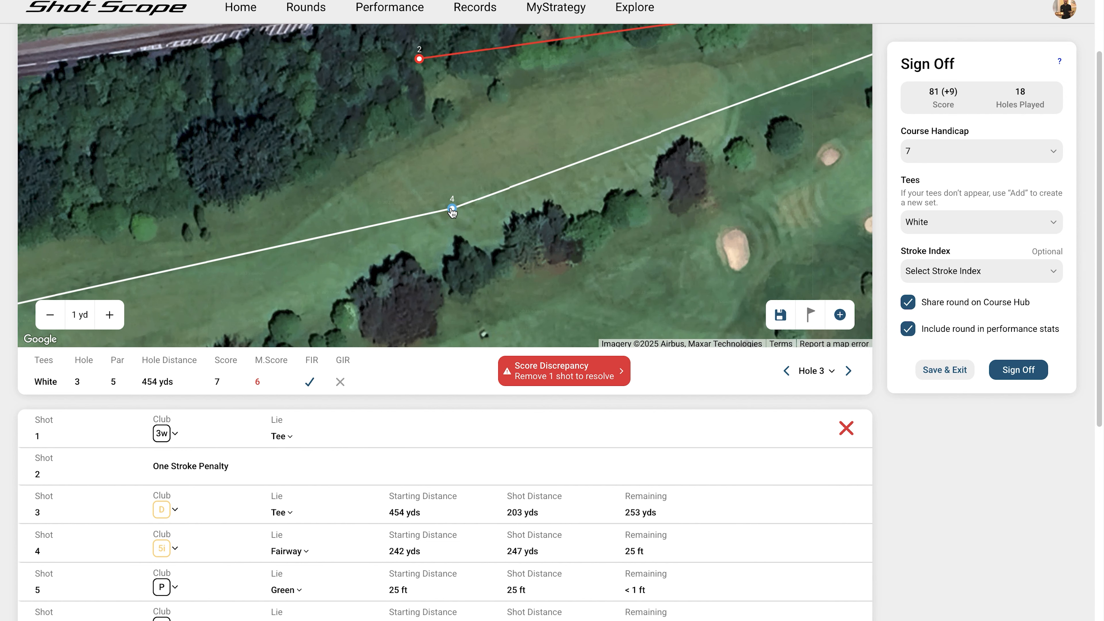
drag(452, 210, 411, 163)
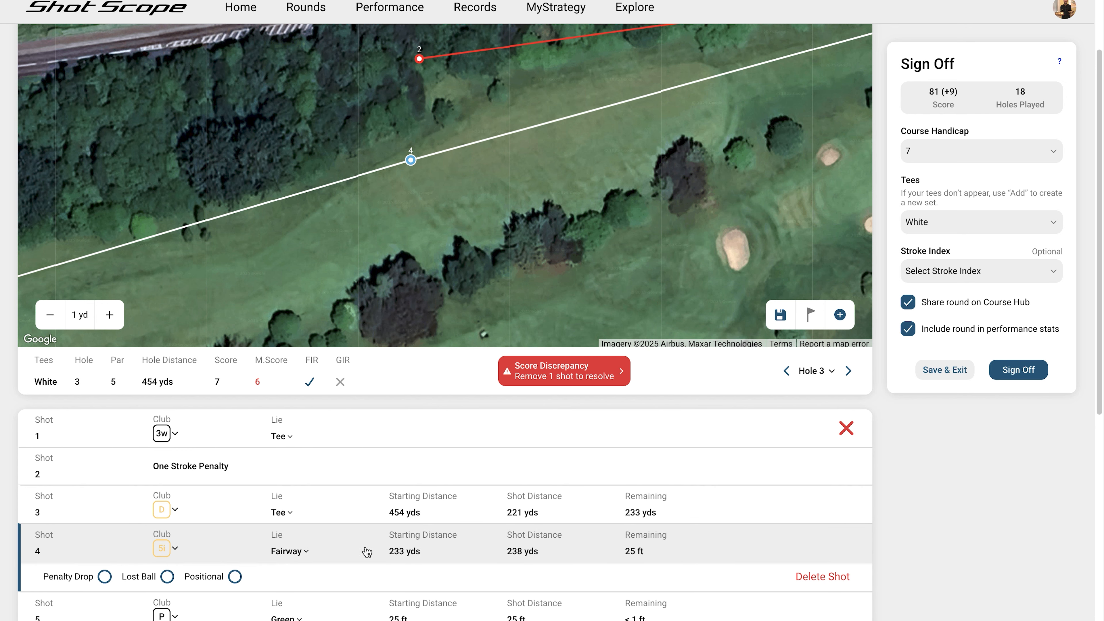
- Set the lie of hole 3's shot 4 to Rough and shift its marker closer to the trees, about 222 yds from the tee
click(308, 552)
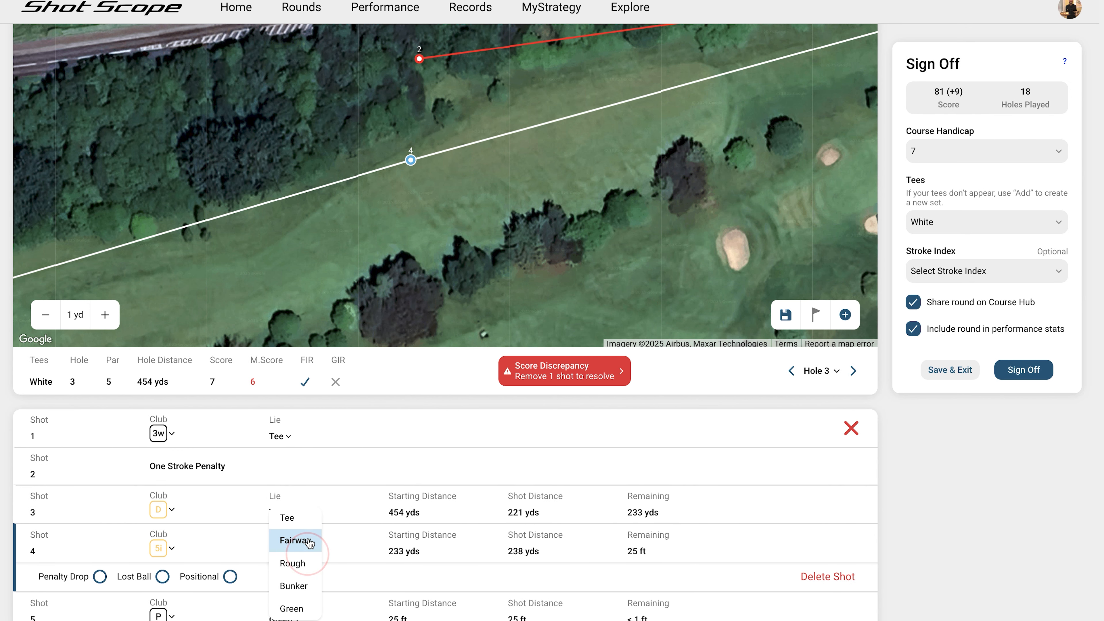
click(306, 563)
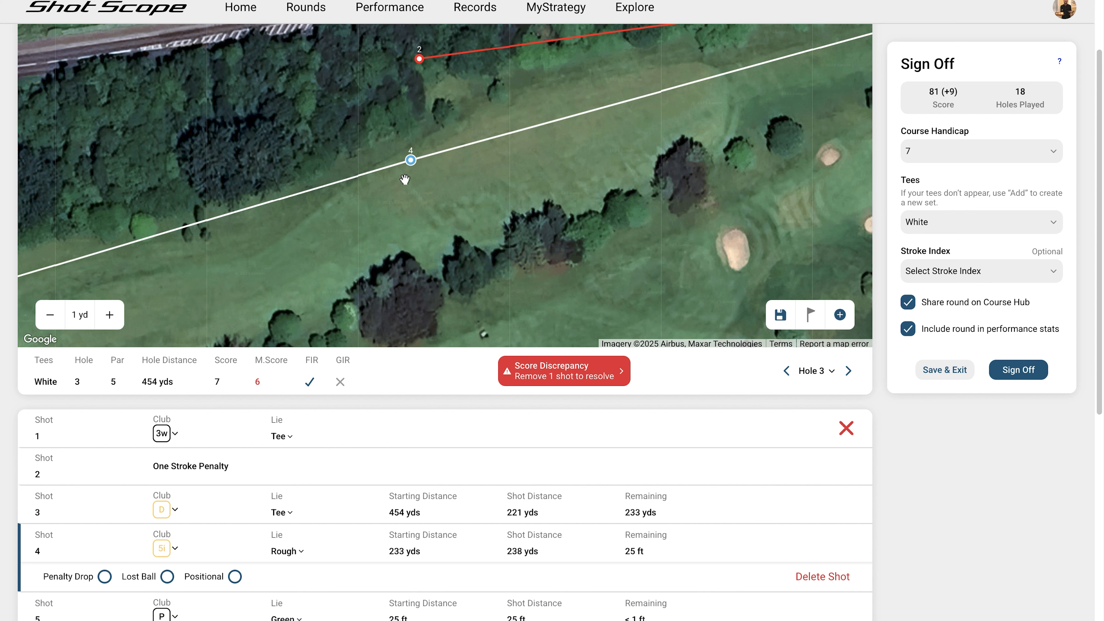
drag(411, 163, 405, 150)
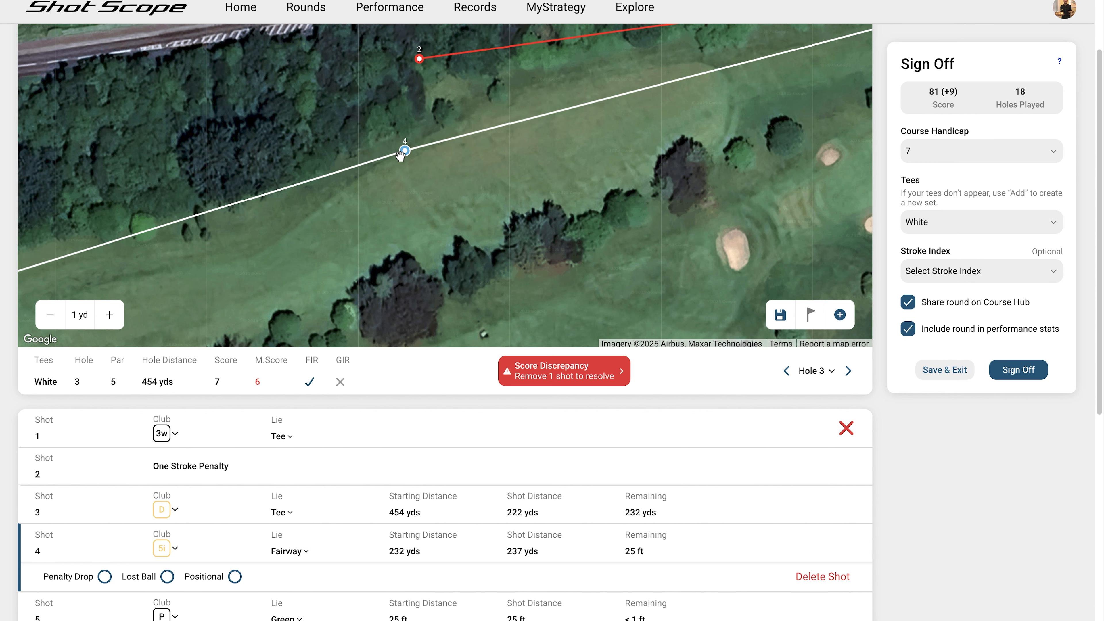
- Set the lie of hole 3's shot 4 to Rough
scroll(400, 155, up, 2)
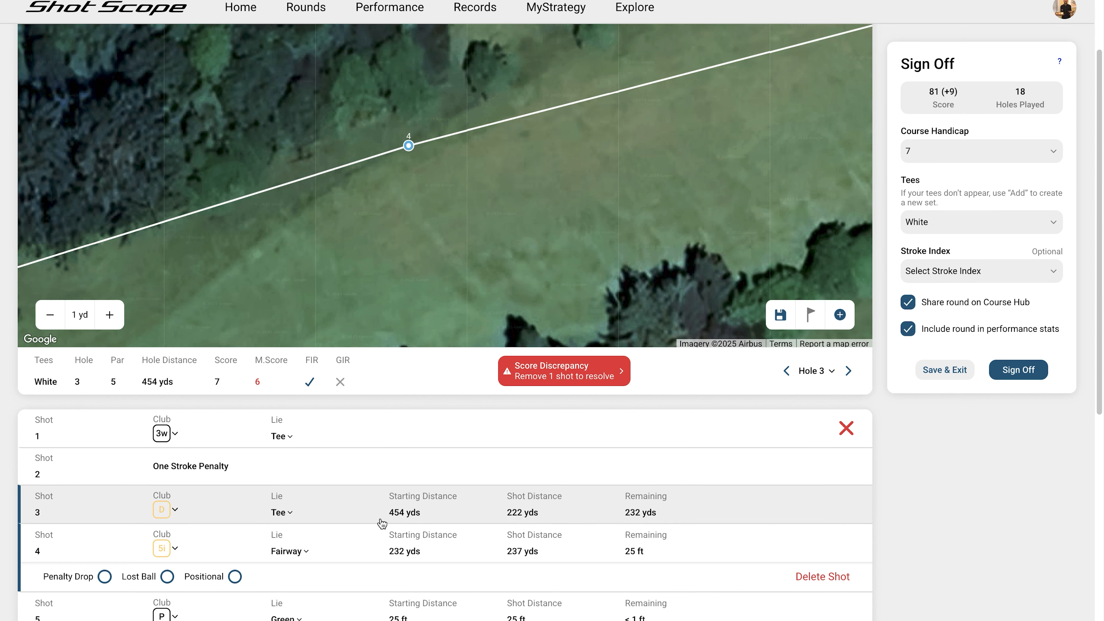
click(305, 552)
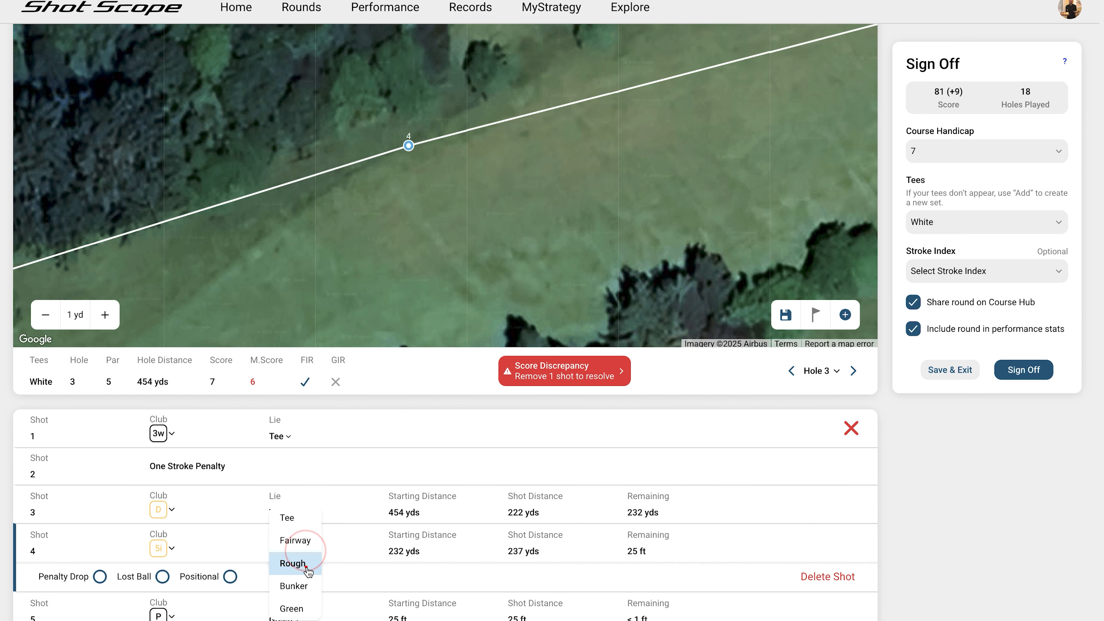
click(304, 565)
- Delete the surplus final putt, shot 7, from hole 3
drag(323, 278, 609, 148)
drag(281, 222, 670, 151)
drag(584, 123, 450, 280)
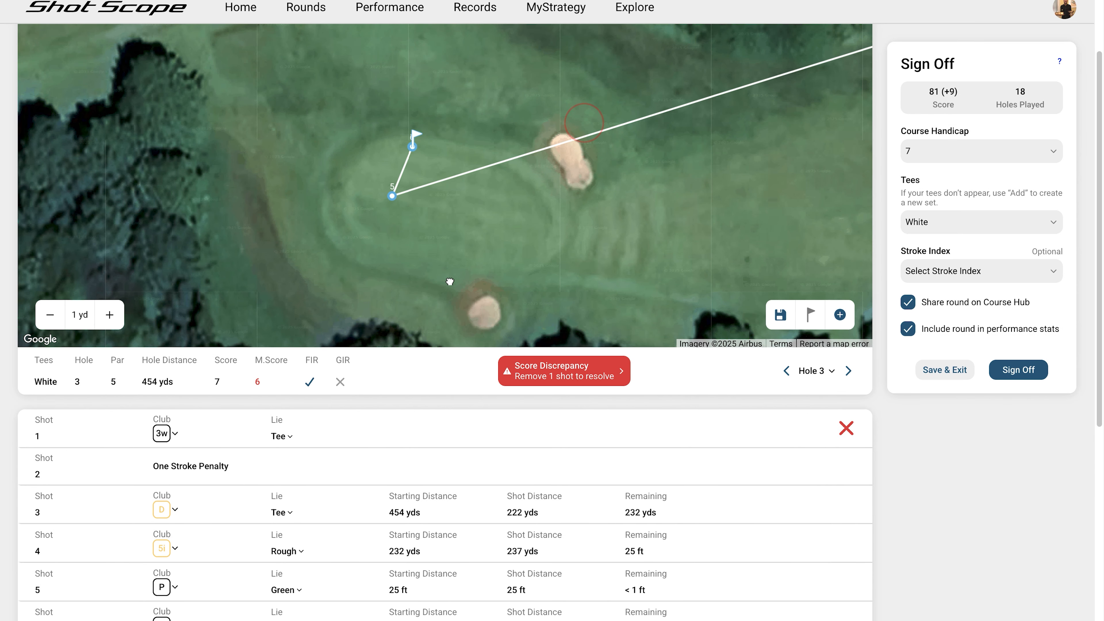
scroll(450, 280, down, 2)
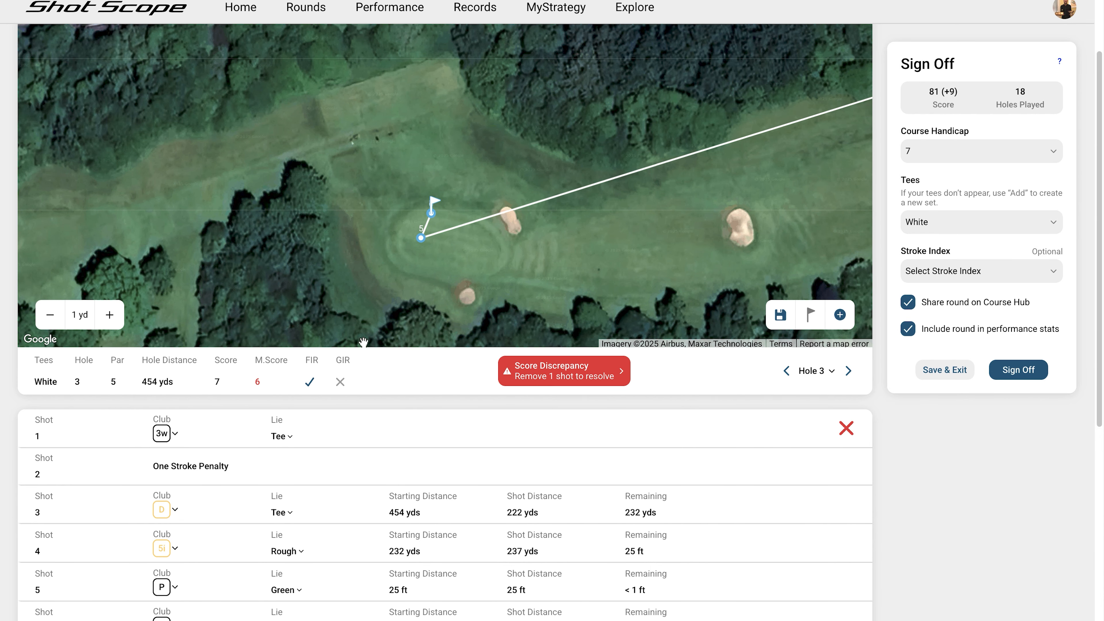
scroll(405, 456, down, 2)
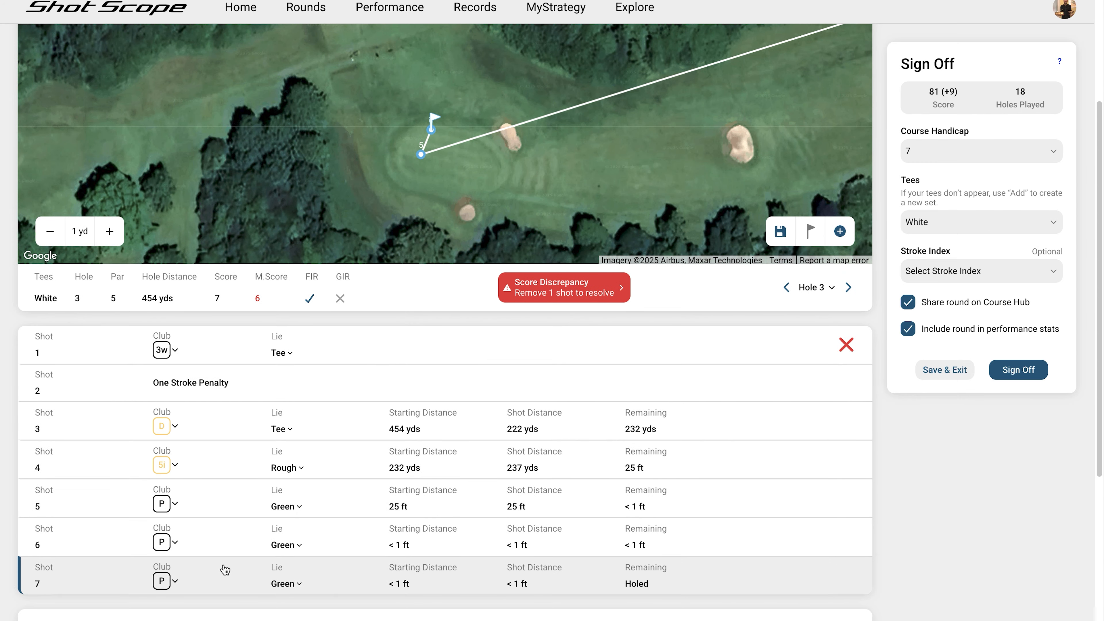
scroll(395, 187, up, 1)
drag(442, 156, 429, 206)
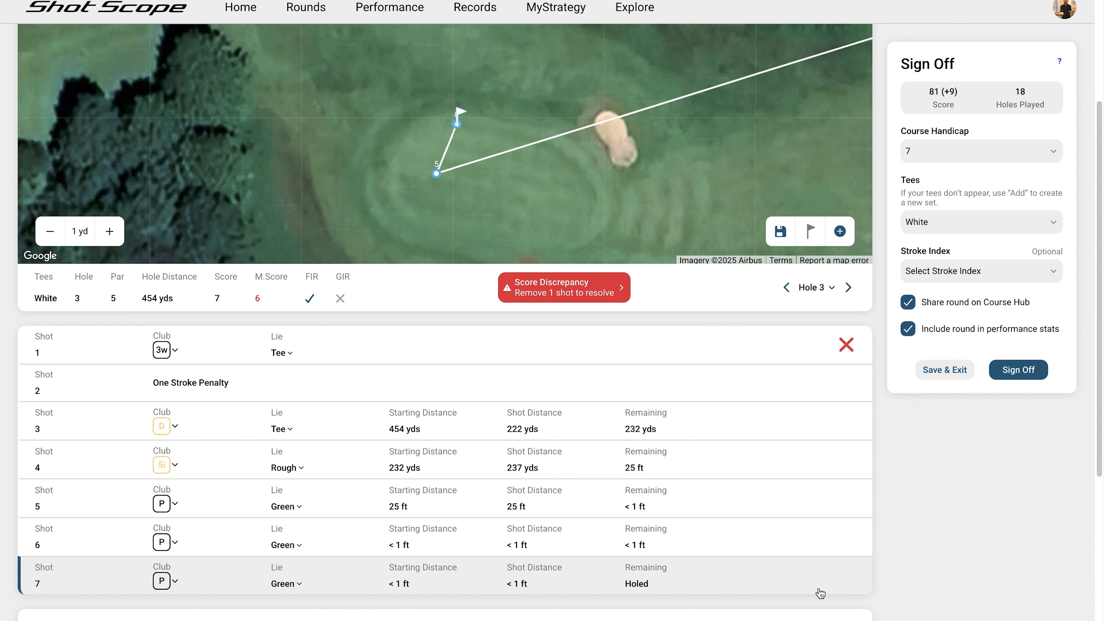
click(776, 579)
scroll(778, 578, down, 4)
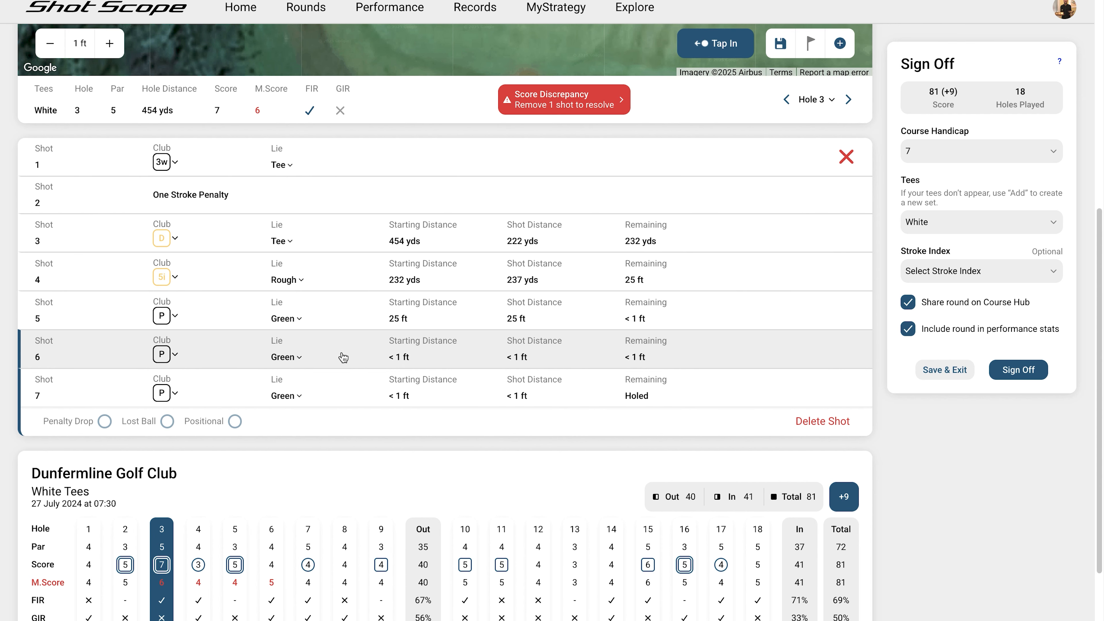
click(822, 423)
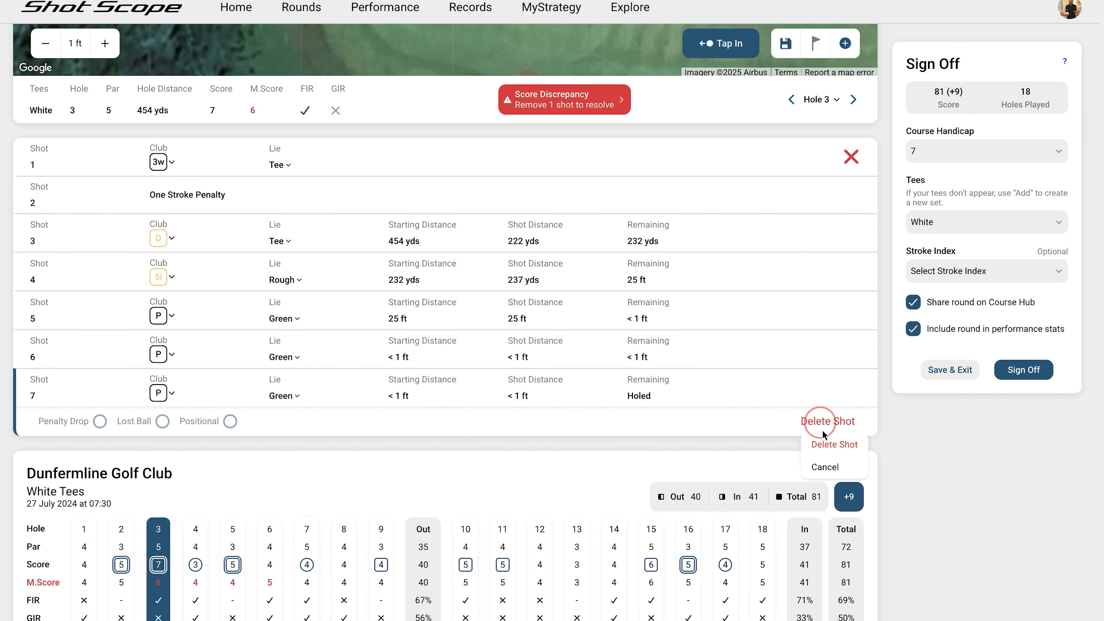
click(824, 440)
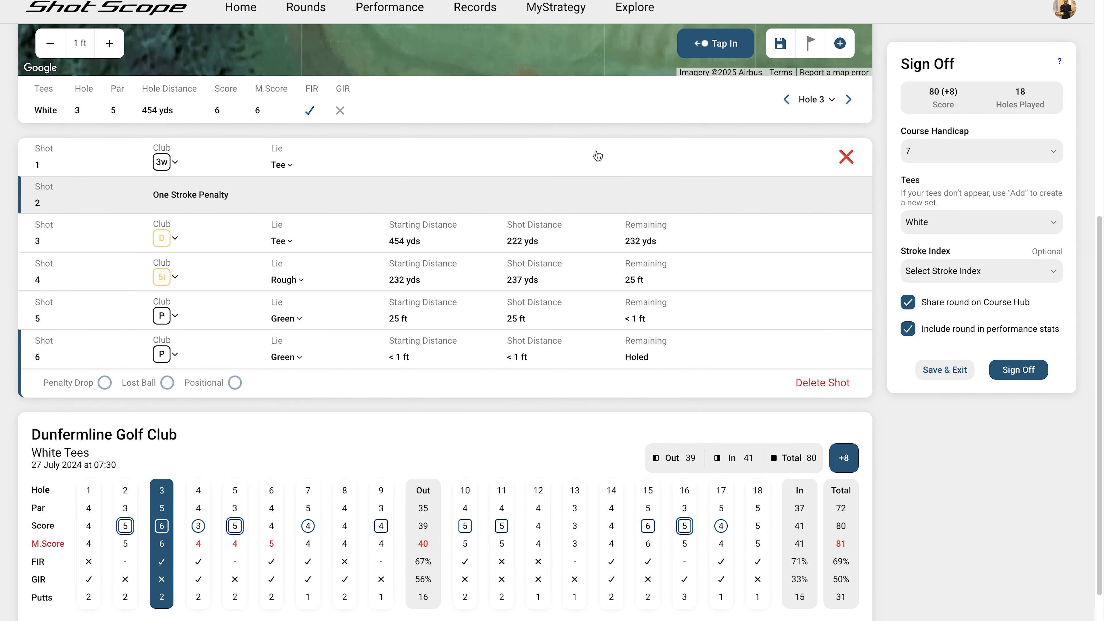
- Save the corrections made to hole 3 and open hole 4
scroll(945, 575, up, 8)
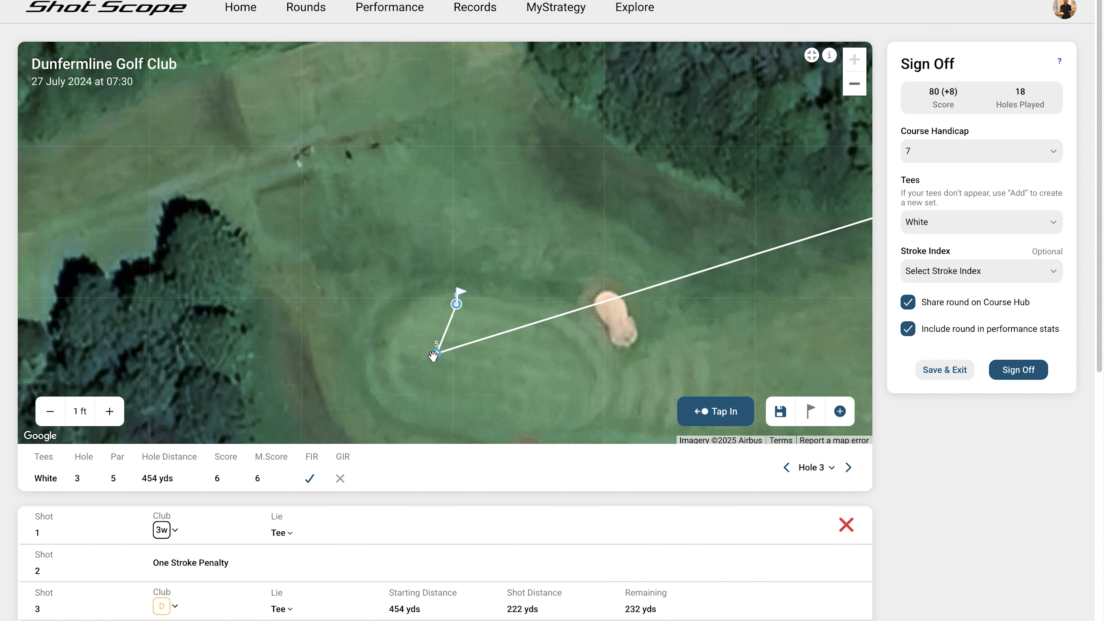
scroll(522, 408, down, 1)
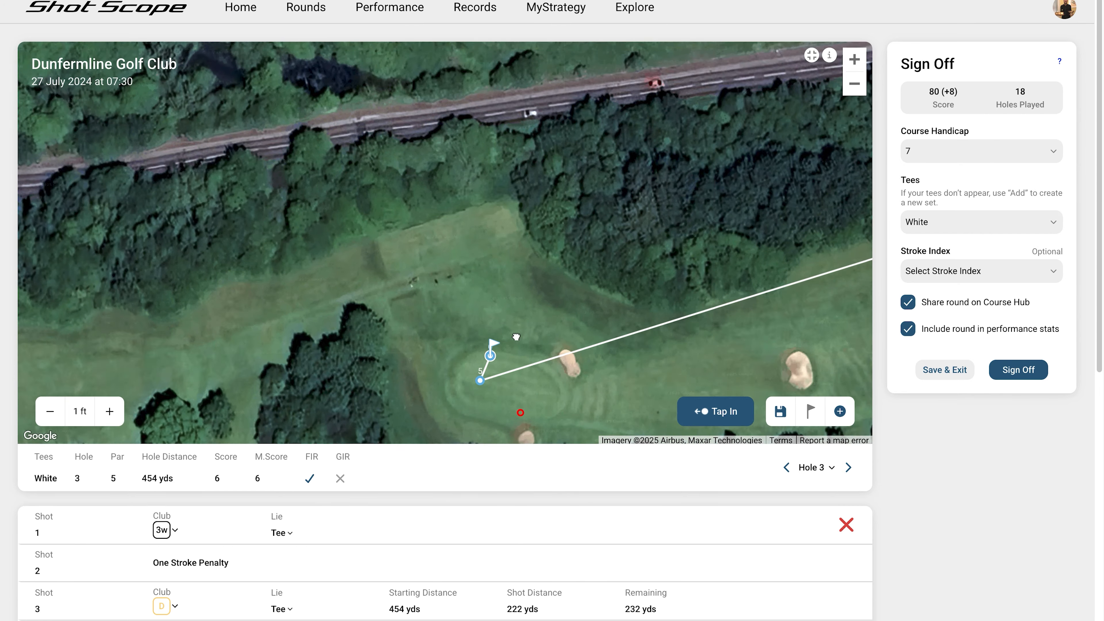
scroll(517, 412, down, 5)
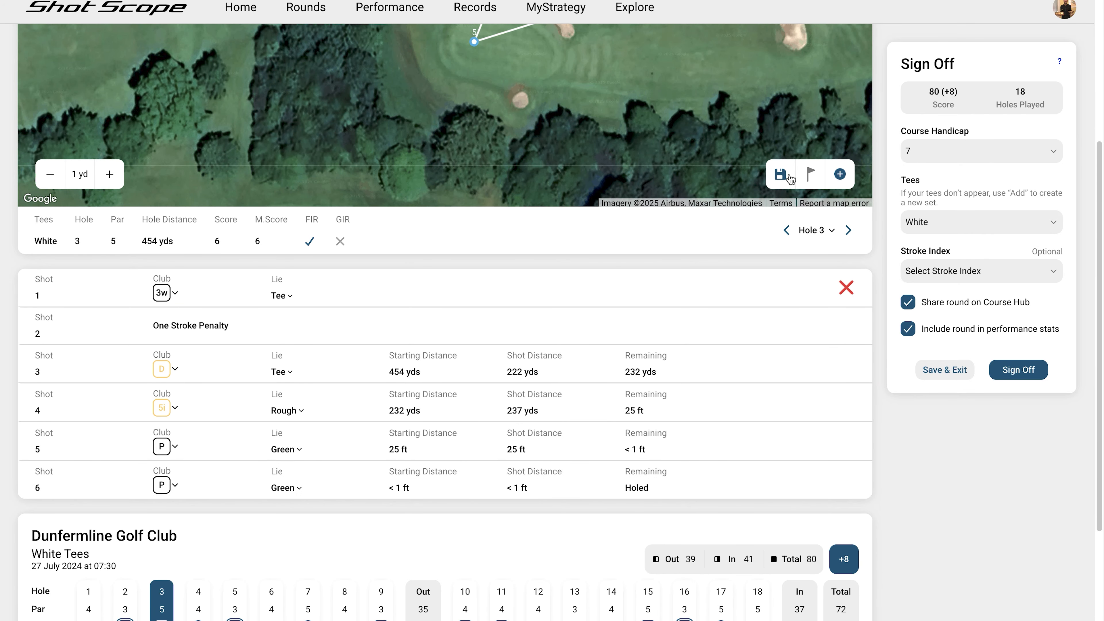
click(789, 178)
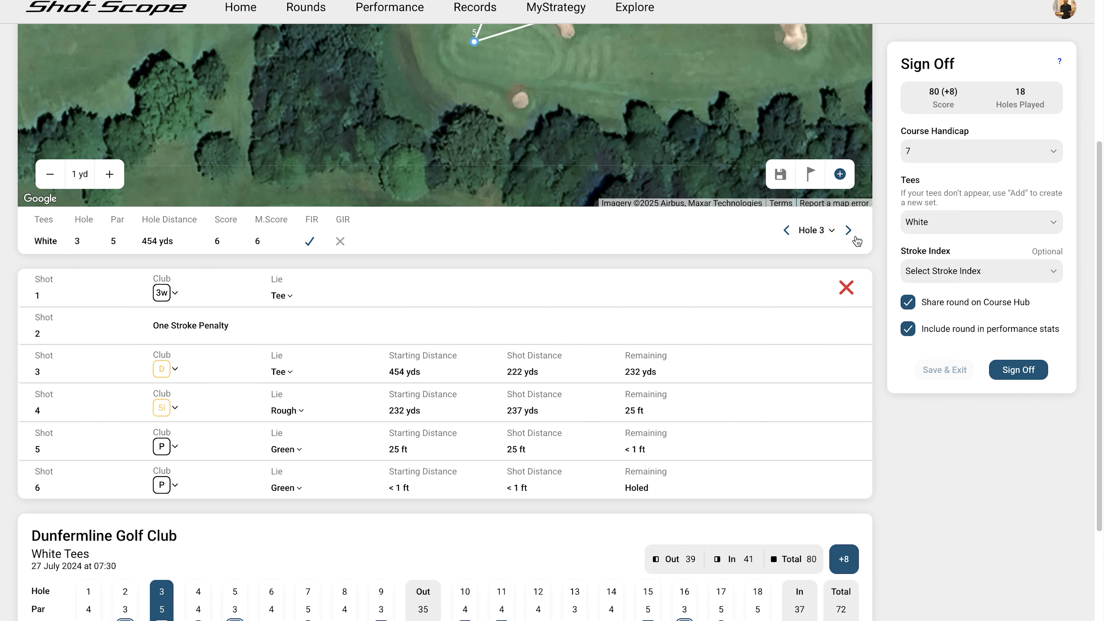
click(849, 231)
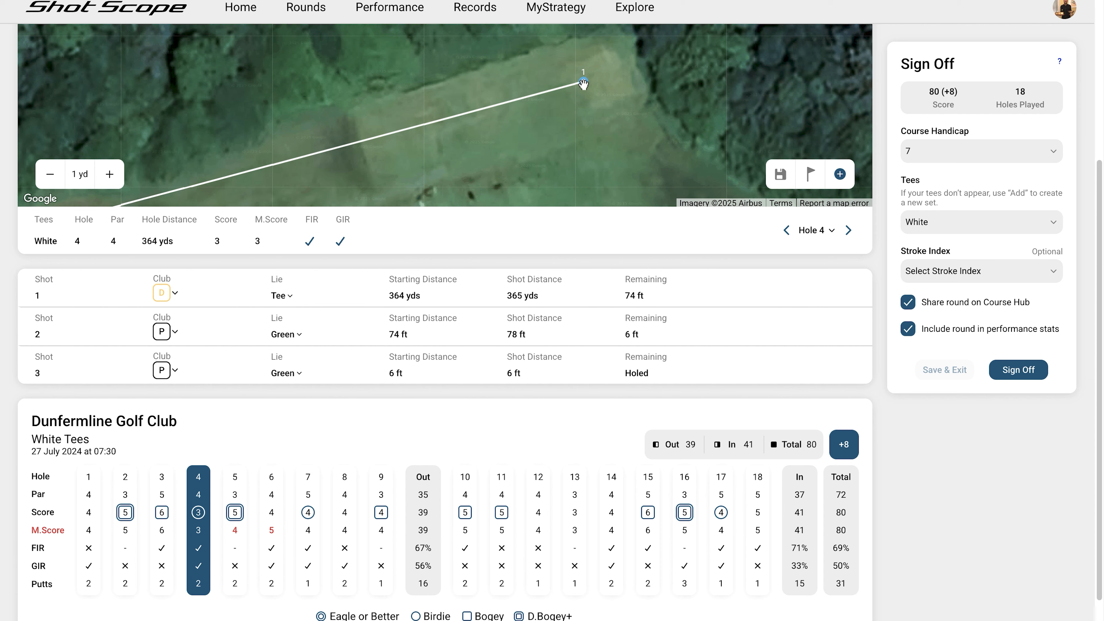
- Examine hole 4's recorded shots on the map from the tee to the green
drag(450, 178, 663, 129)
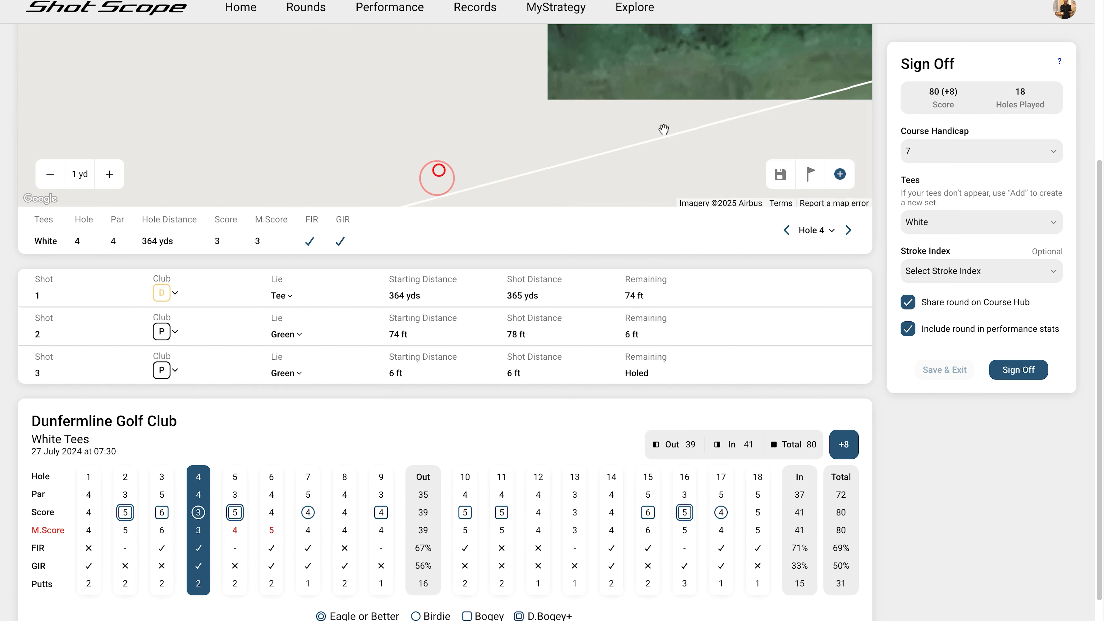
scroll(410, 146, down, 2)
scroll(409, 146, down, 3)
drag(353, 148, 552, 92)
drag(473, 108, 552, 62)
drag(303, 137, 365, 118)
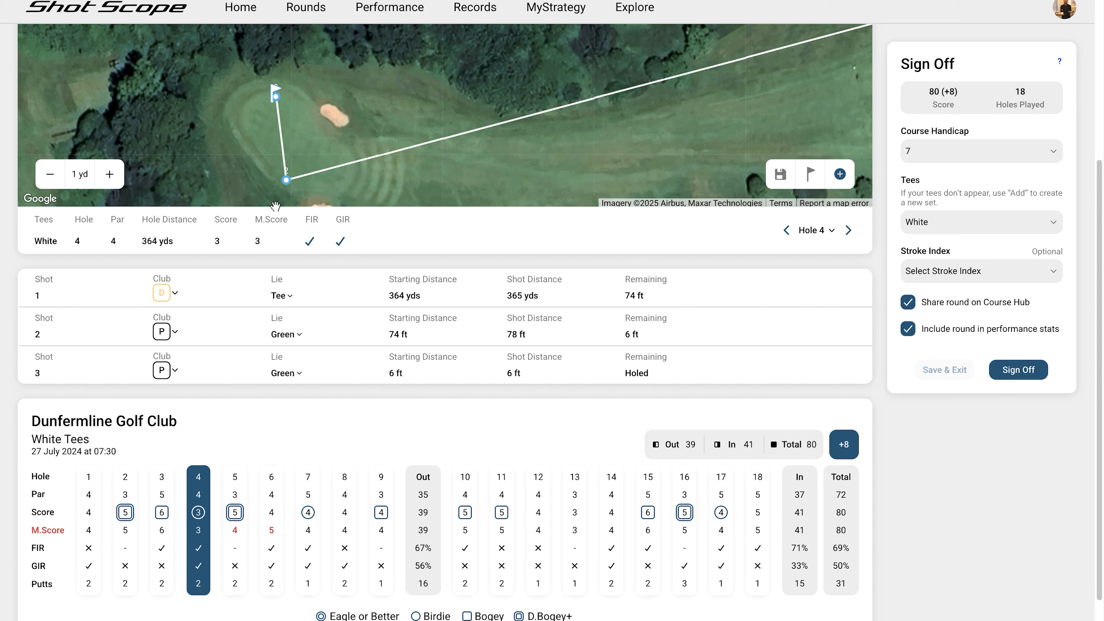
scroll(707, 134, down, 3)
drag(707, 133, 511, 148)
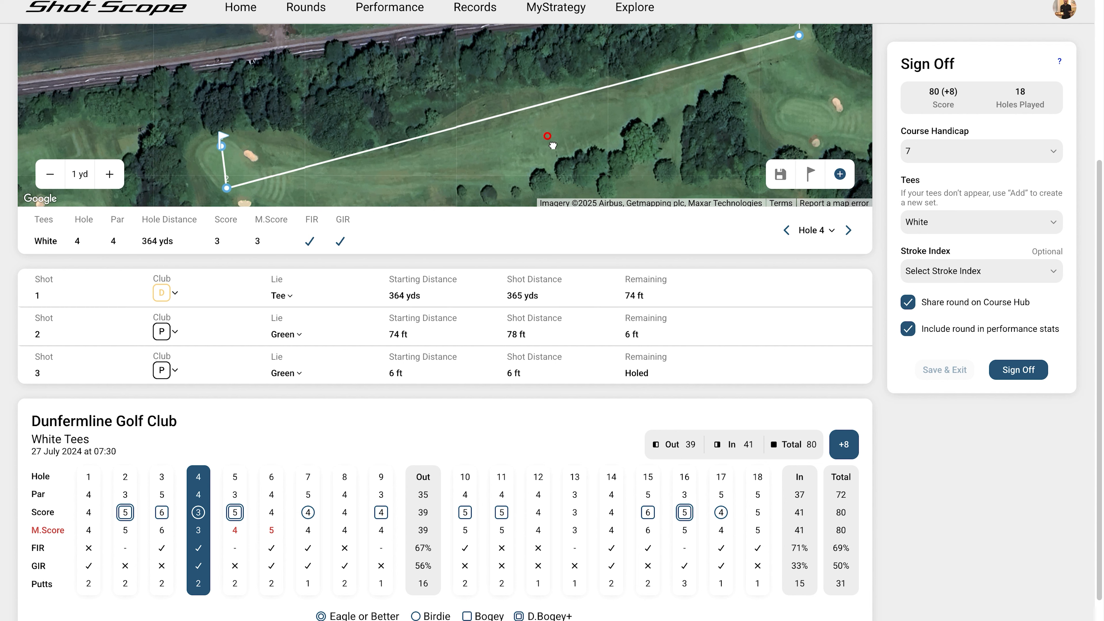
drag(548, 138, 555, 144)
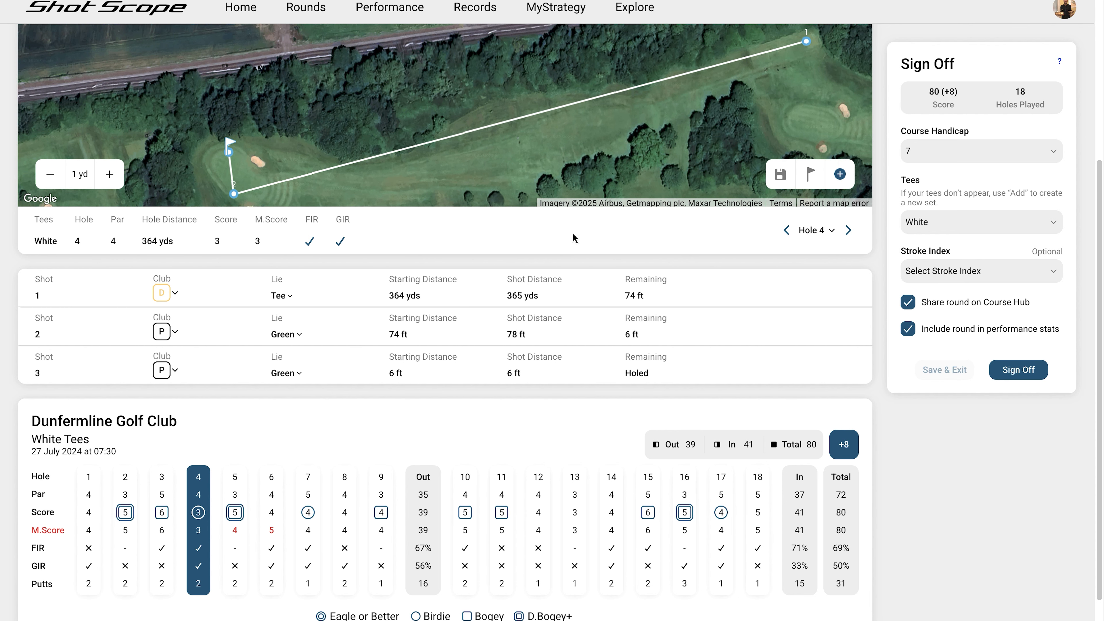
- Add a 7i shot on hole 4's fairway as shot 2, with its marker about 191 yds from the tee
scroll(574, 230, up, 2)
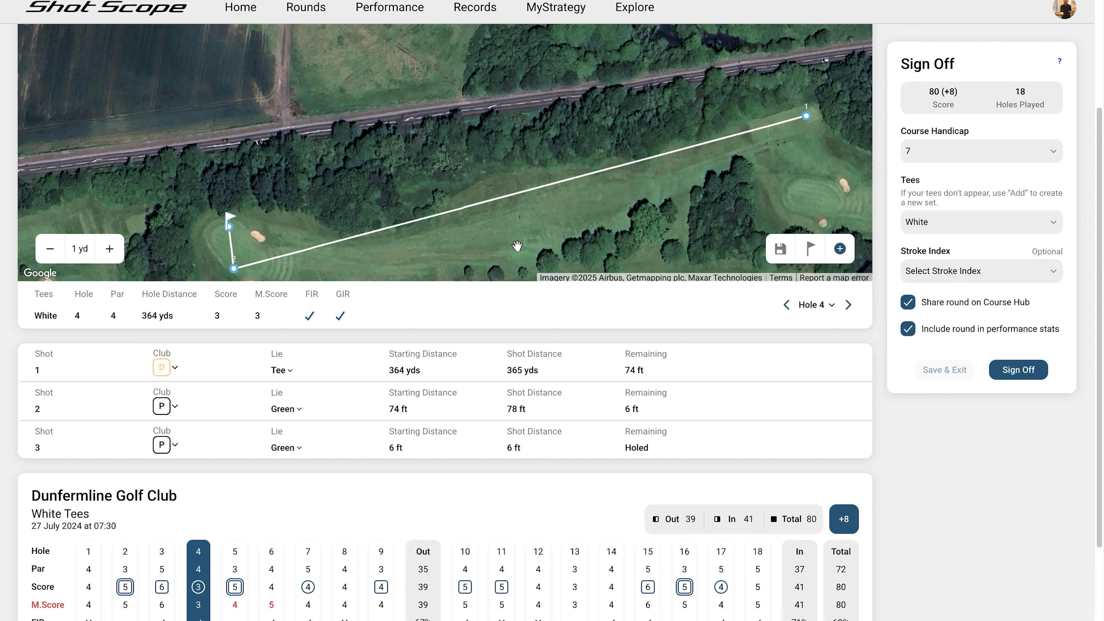
click(840, 249)
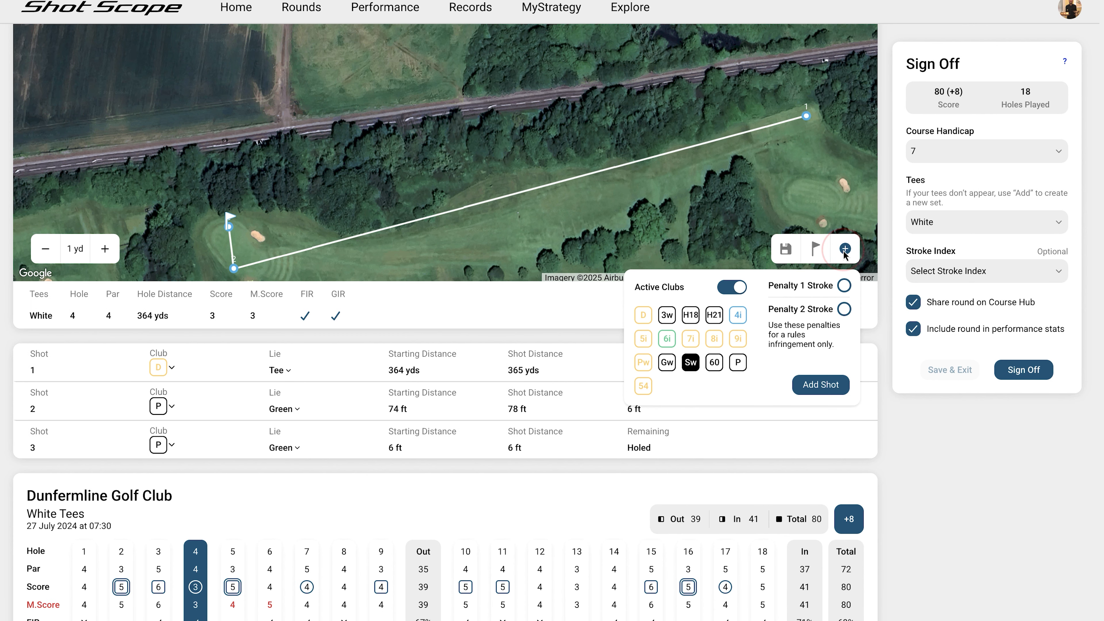
click(691, 339)
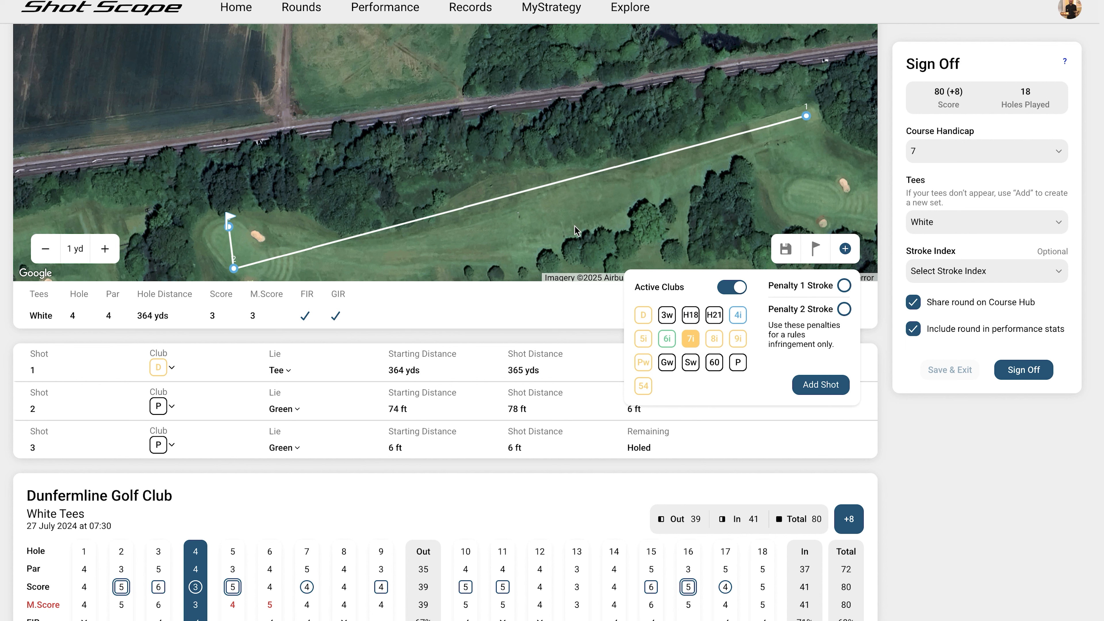
click(821, 385)
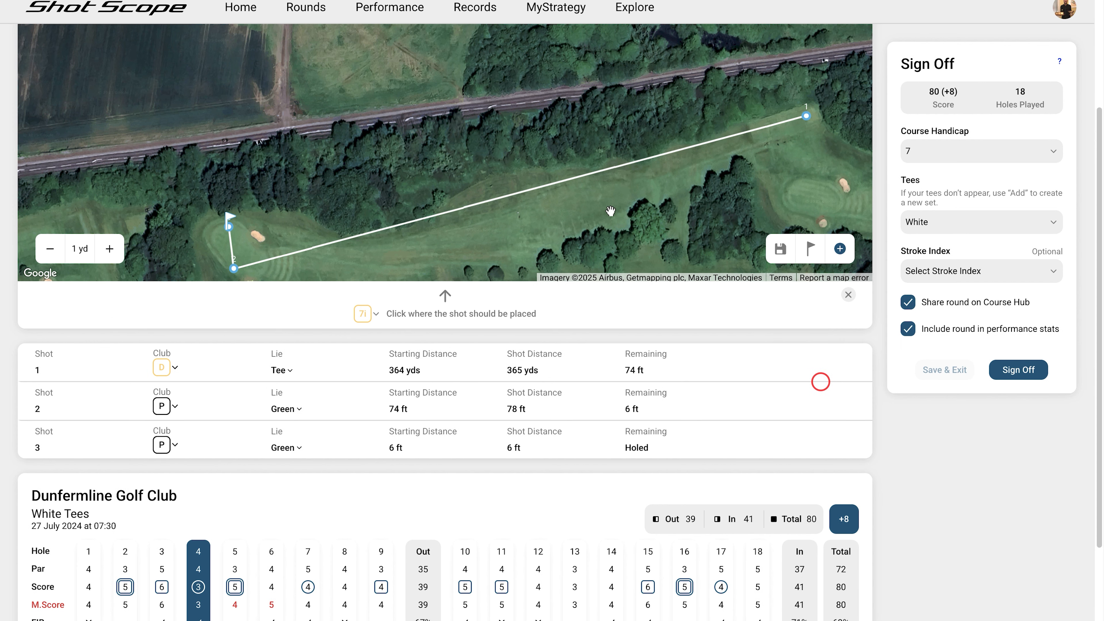
click(584, 222)
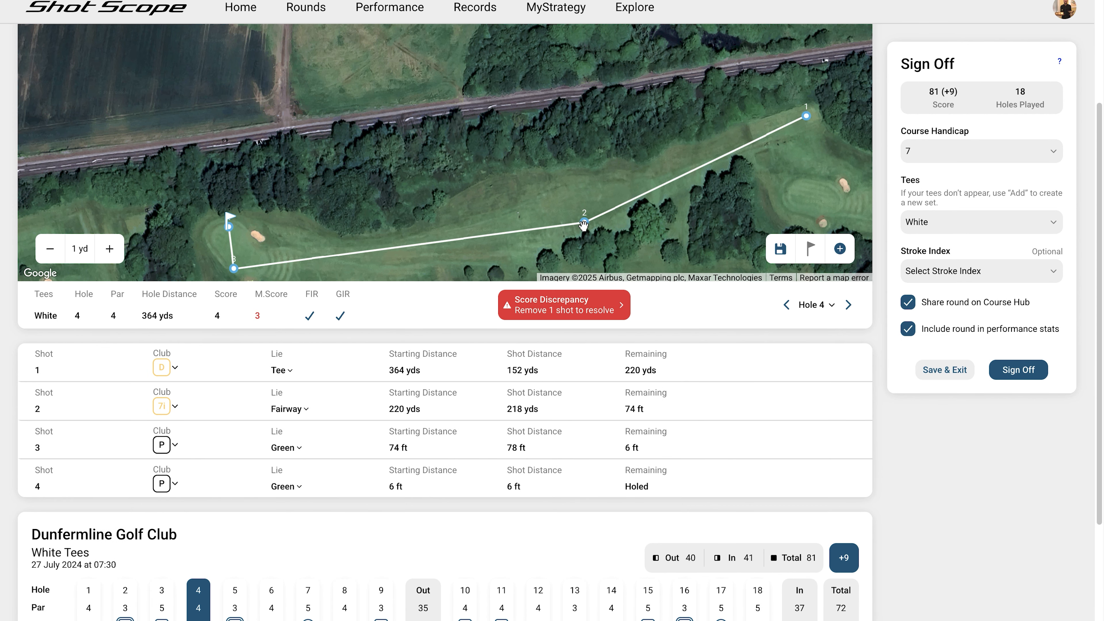
drag(584, 222, 527, 251)
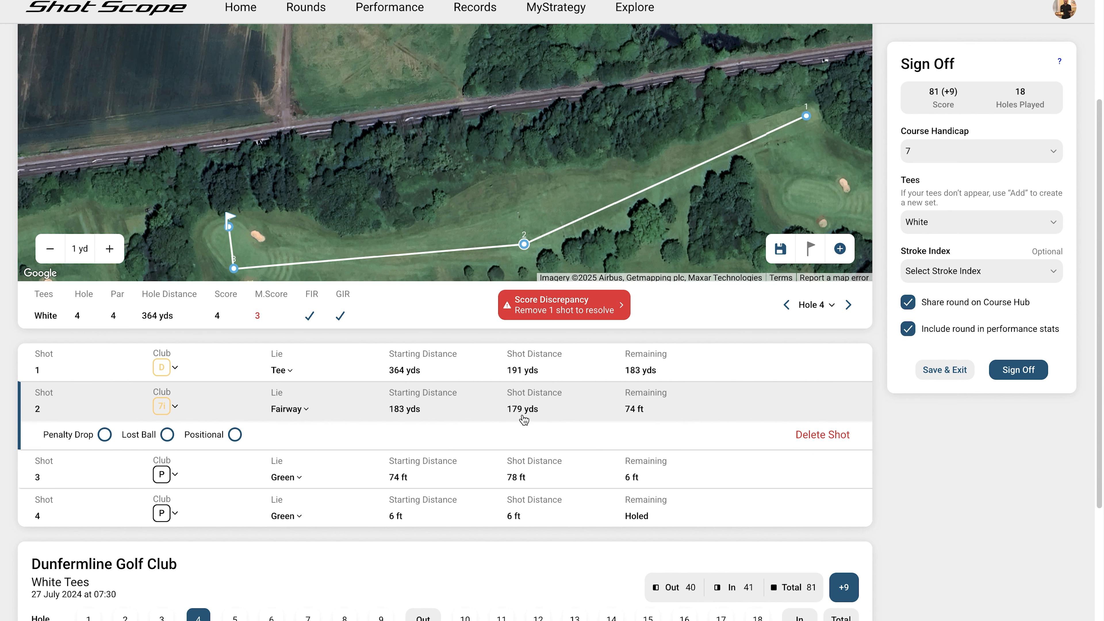
- Check hole 4's putts on the green and resolve the score discrepancy by setting the manual score to 4
scroll(215, 232, up, 3)
drag(174, 227, 187, 155)
scroll(200, 169, up, 3)
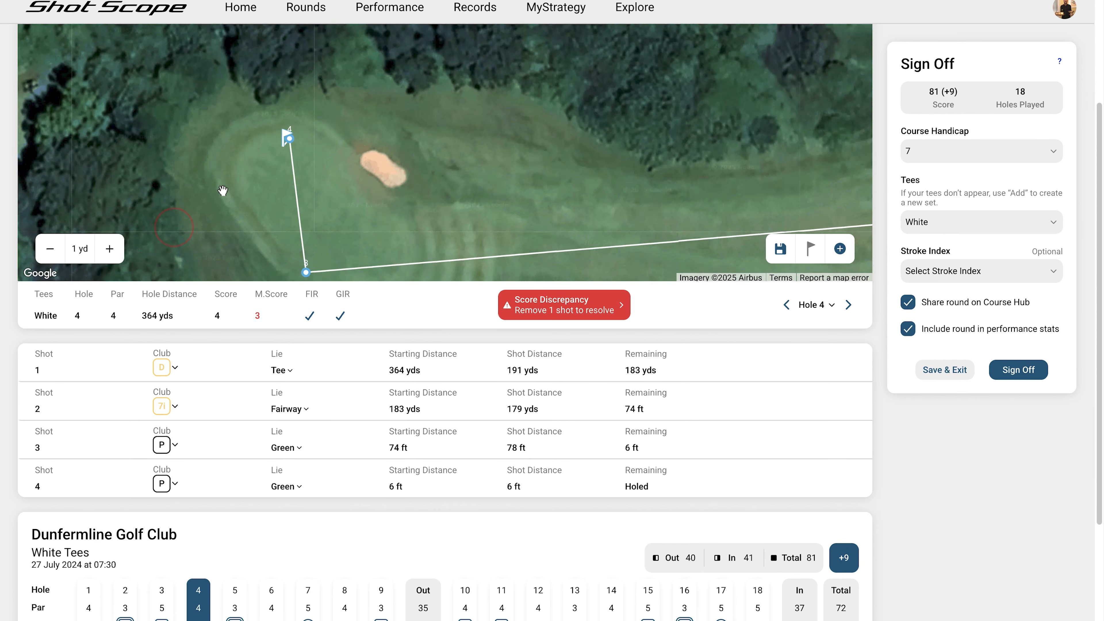
drag(342, 177, 341, 100)
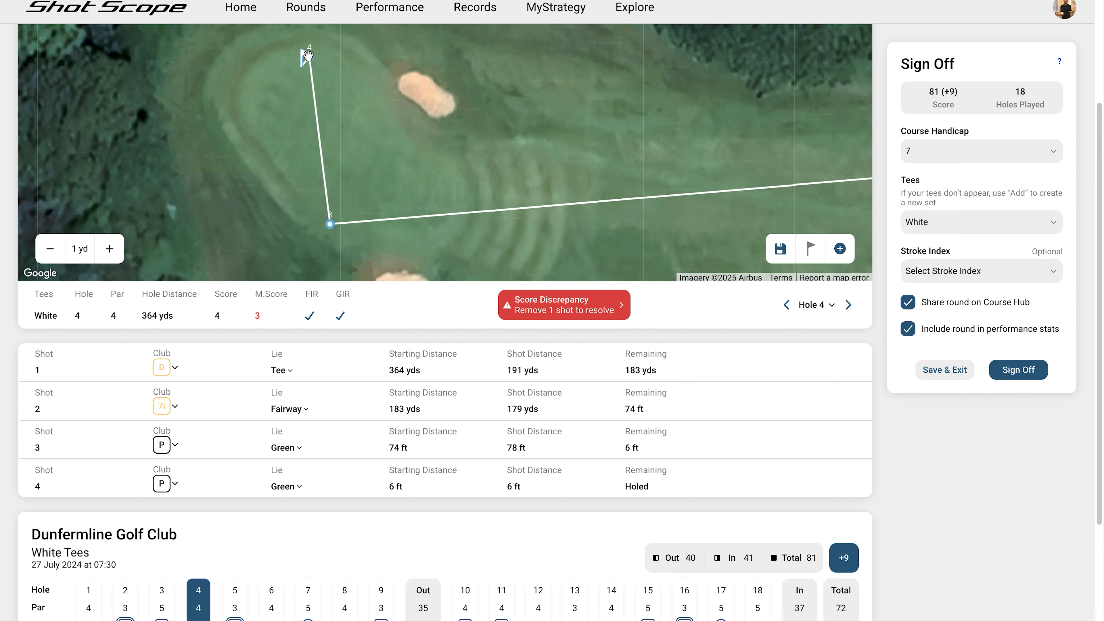
drag(631, 123, 424, 146)
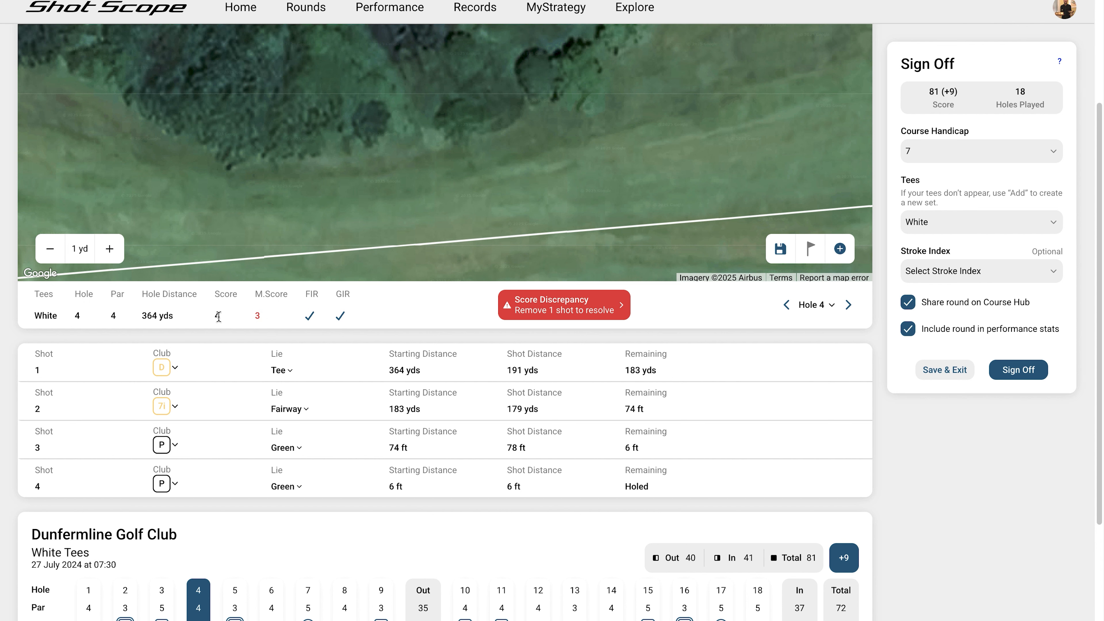
click(590, 304)
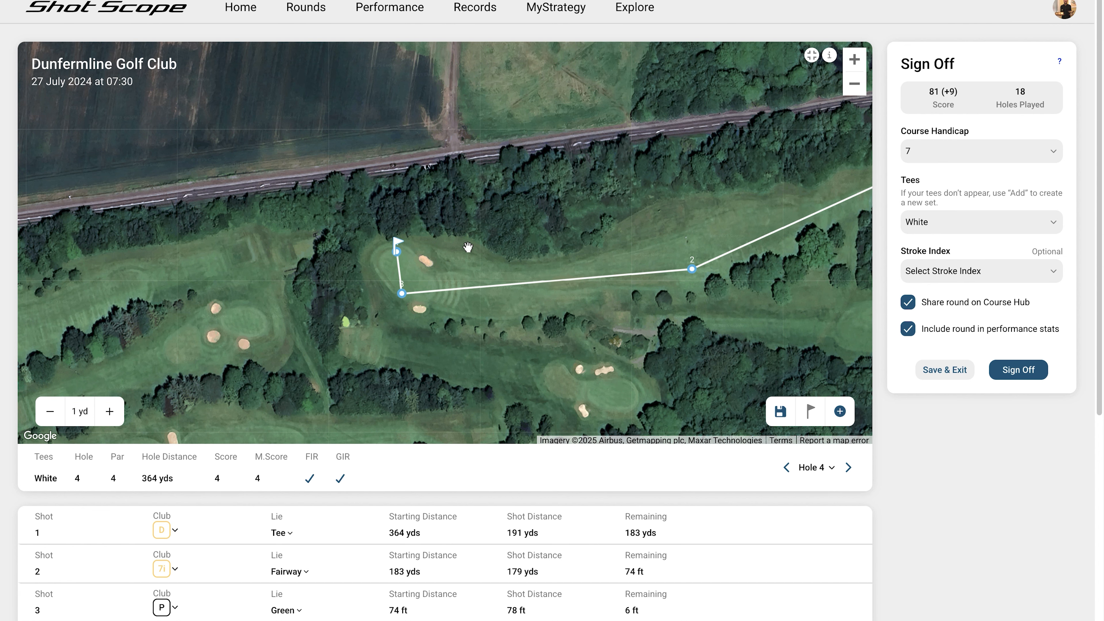
- Save the corrections made to hole 4 and open hole 5
drag(589, 329, 466, 333)
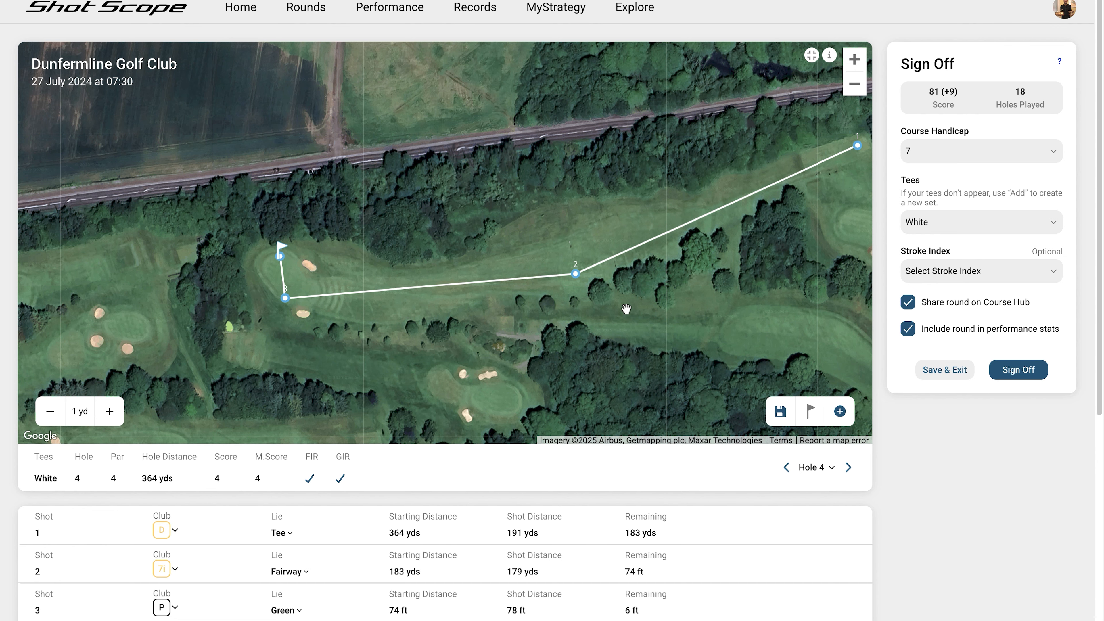
click(779, 412)
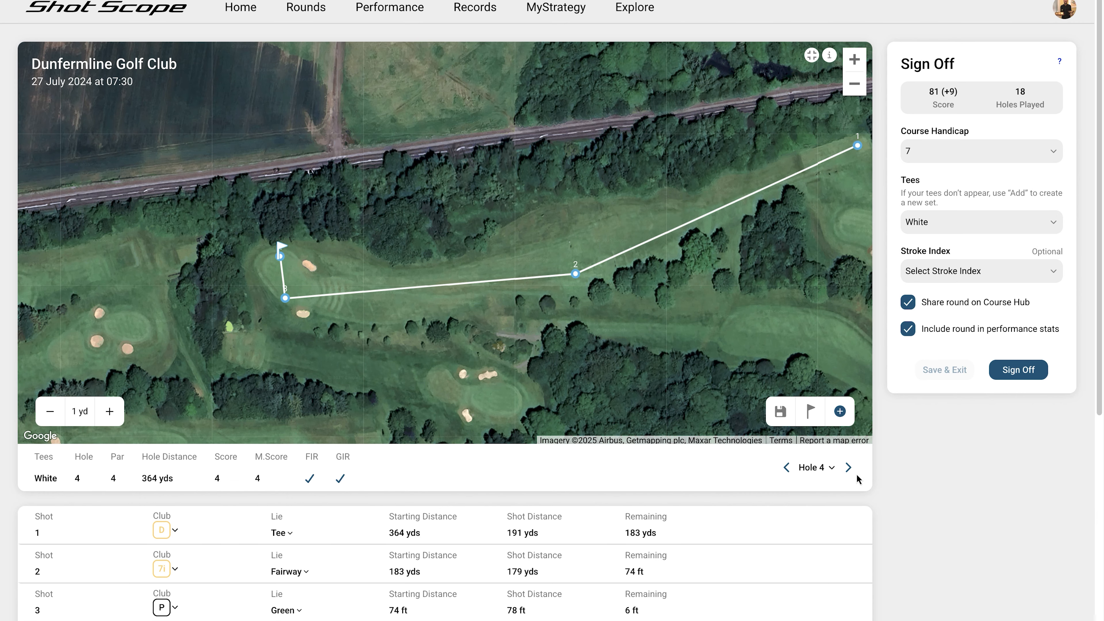
click(849, 468)
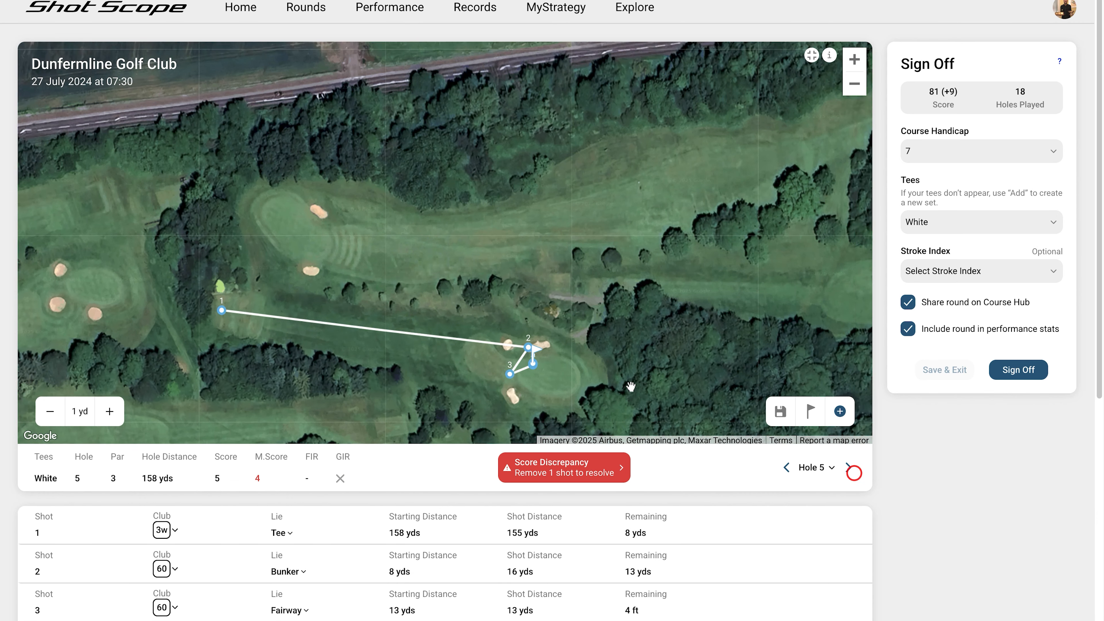
- Move hole 5's shot 2 marker into the small greenside bunker nearest the tee, about 144 yds from the tee
scroll(691, 294, up, 3)
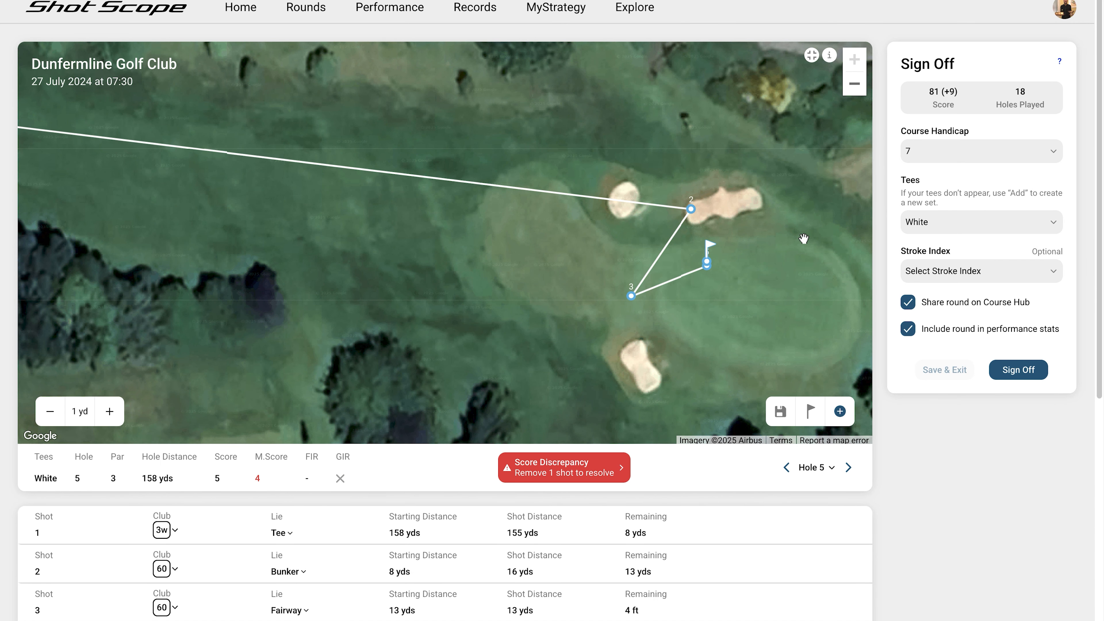
drag(769, 235, 669, 239)
mouse_move(591, 212)
mouse_down()
mouse_move(496, 203)
mouse_move(508, 190)
mouse_up()
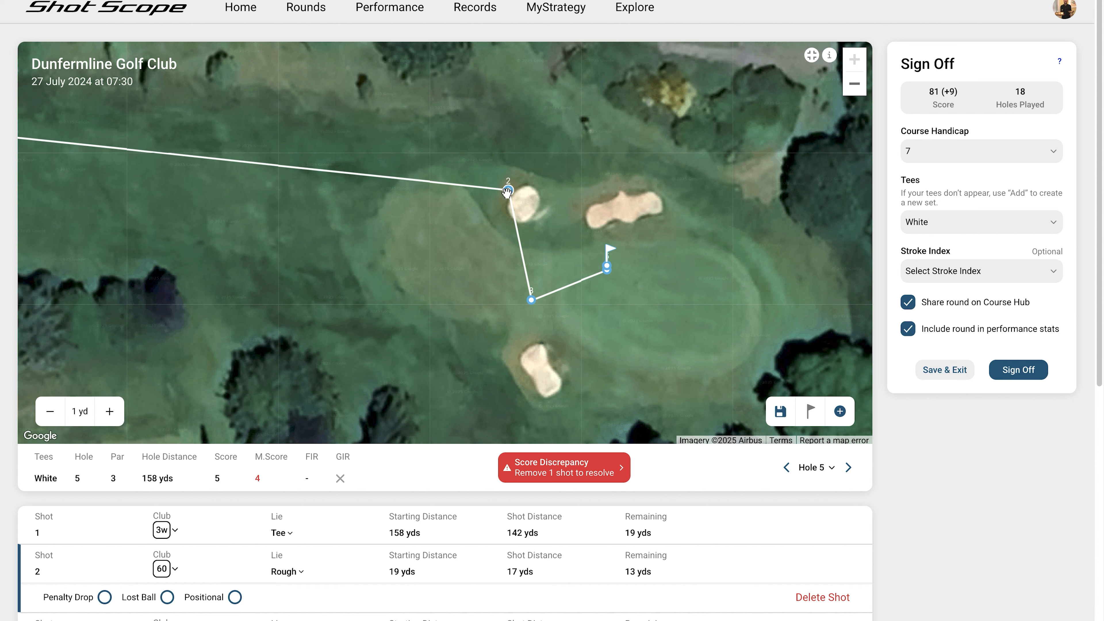
drag(510, 194, 526, 198)
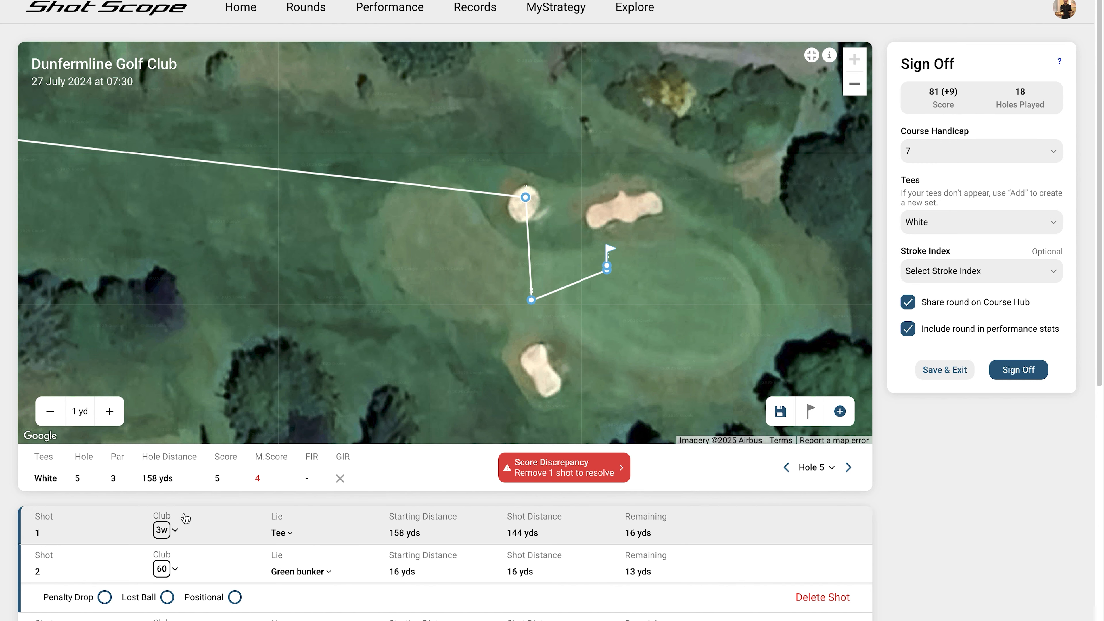
scroll(217, 421, down, 2)
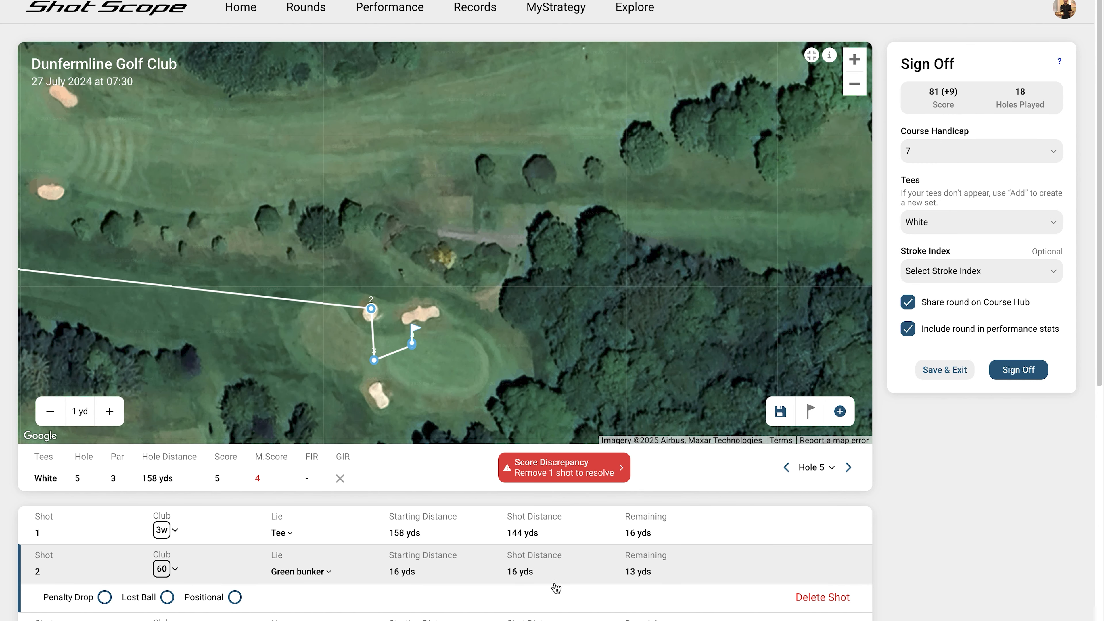
- Add a shot with the 60 club on hole 5 inside the greenside bunker, about 2 yds from the shot 2 marker
scroll(366, 325, up, 2)
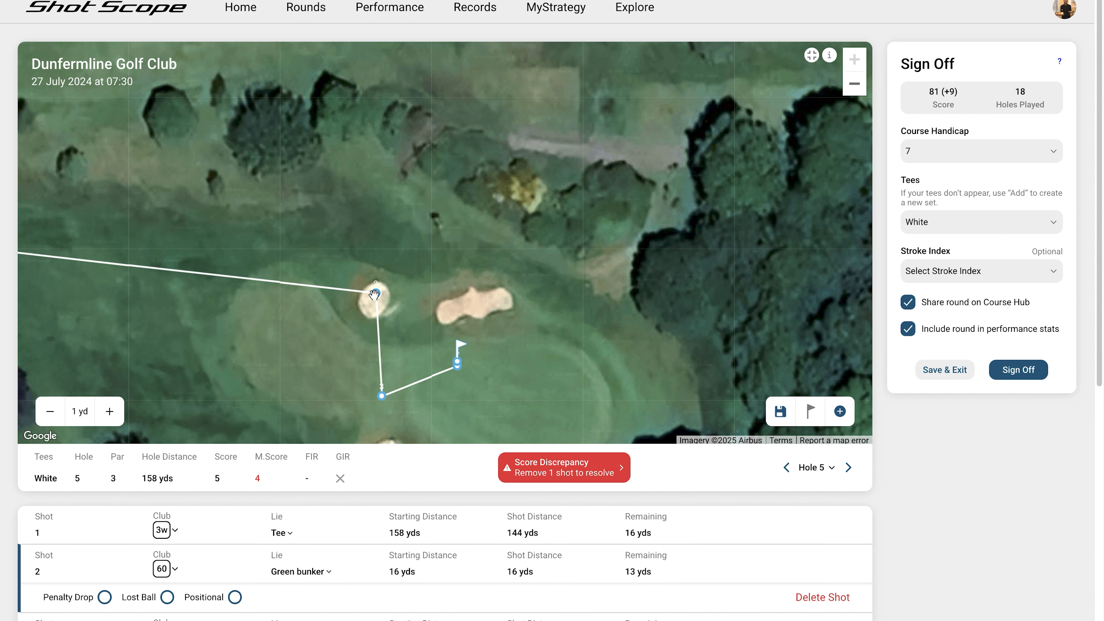
click(844, 414)
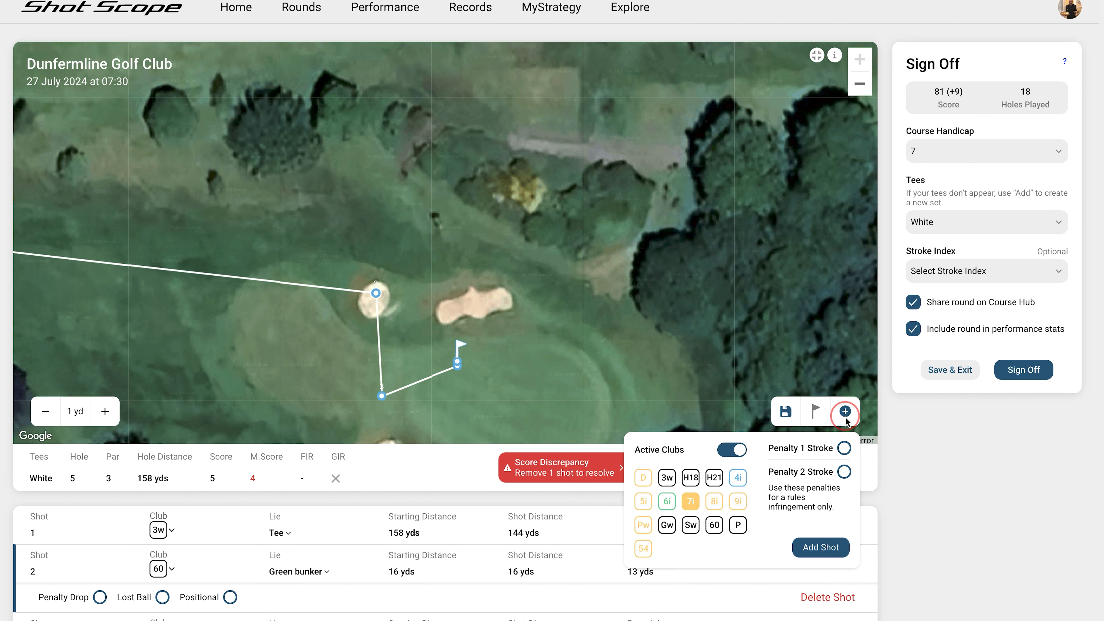
click(715, 527)
click(821, 549)
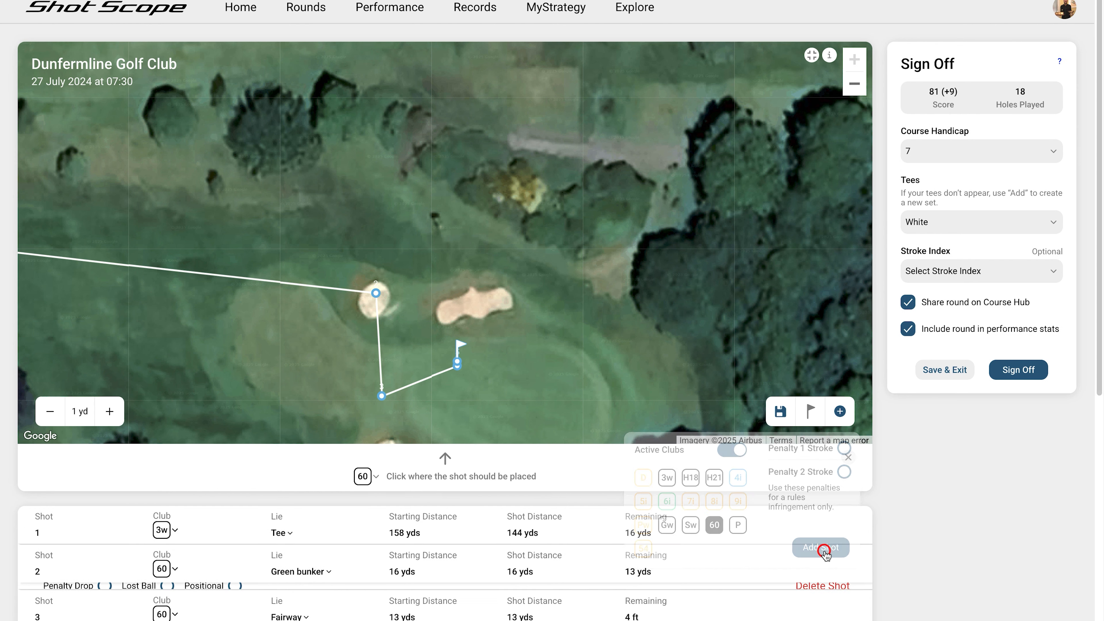
click(371, 308)
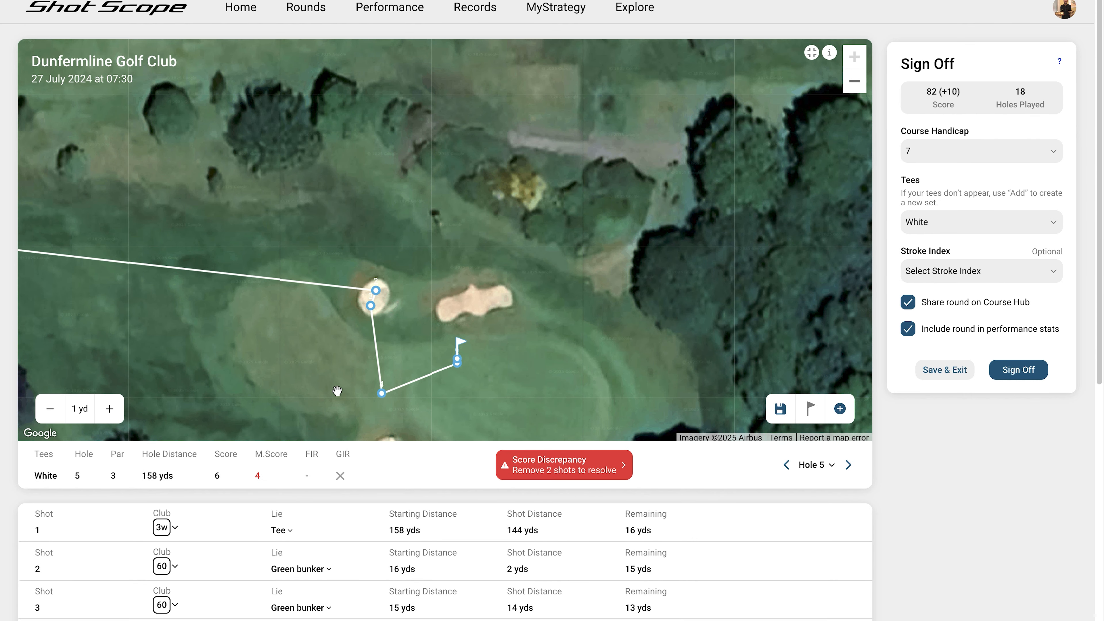
- Review hole 5's shots from the green back to the tee and change the tee shot's club to 6i
drag(241, 331, 306, 329)
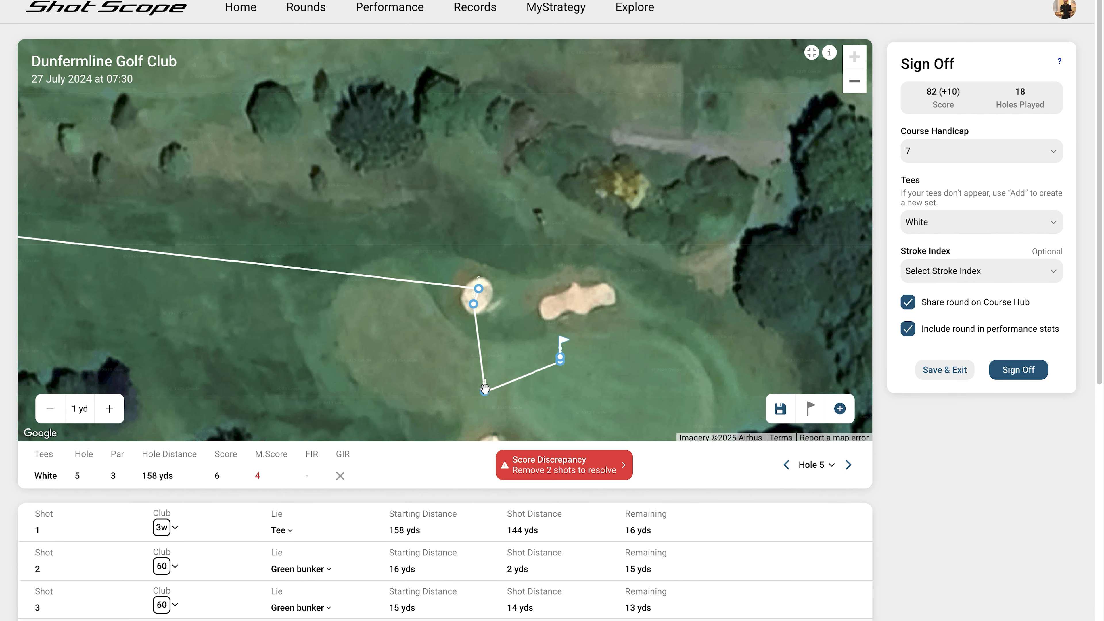
scroll(911, 536, down, 6)
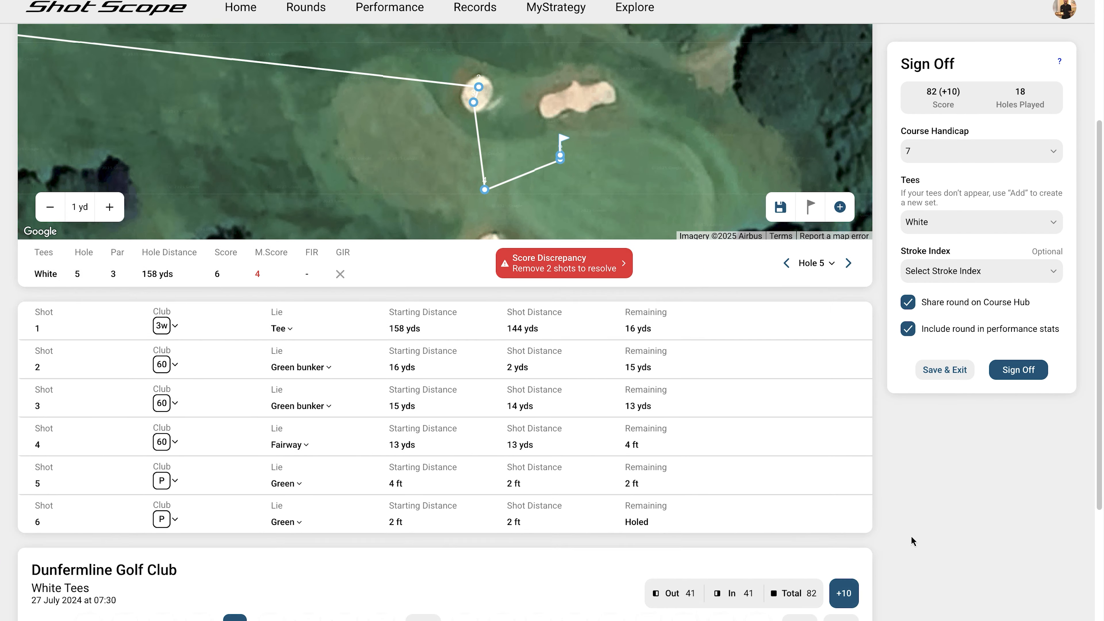
scroll(909, 533, up, 5)
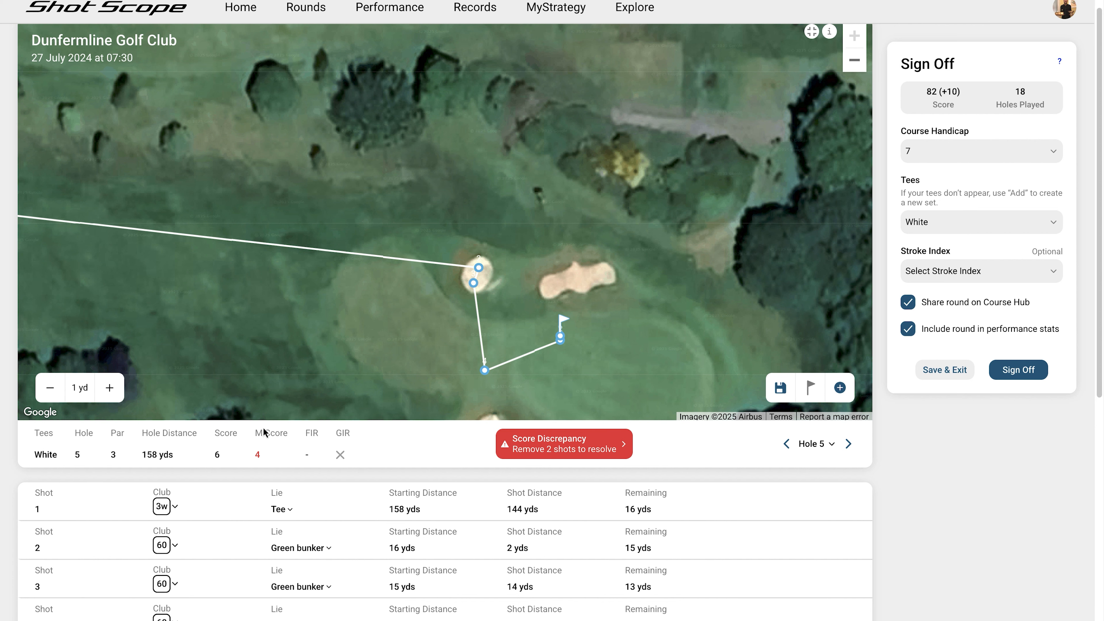
drag(218, 308, 631, 324)
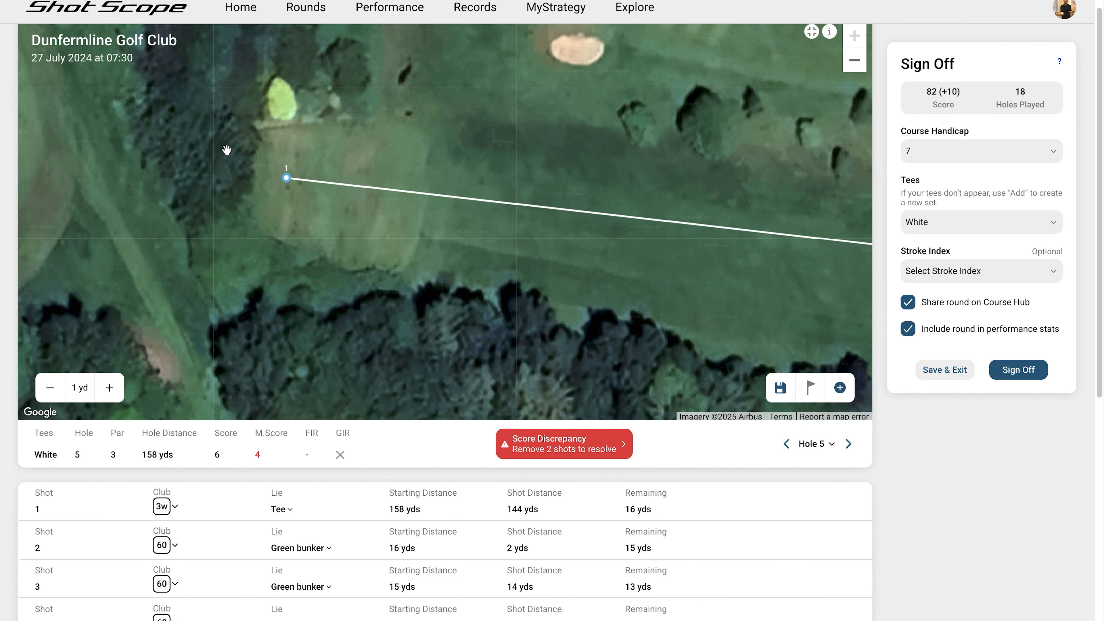
click(174, 508)
click(188, 555)
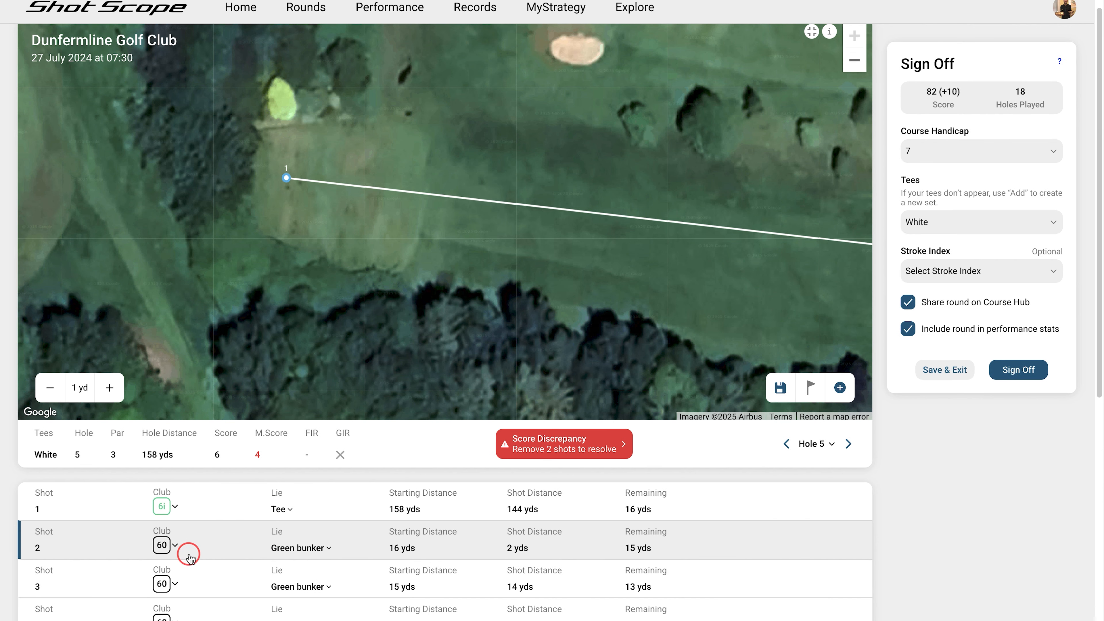
- Save hole 5's corrections and resolve its score discrepancy by setting the manual score to 6
click(779, 388)
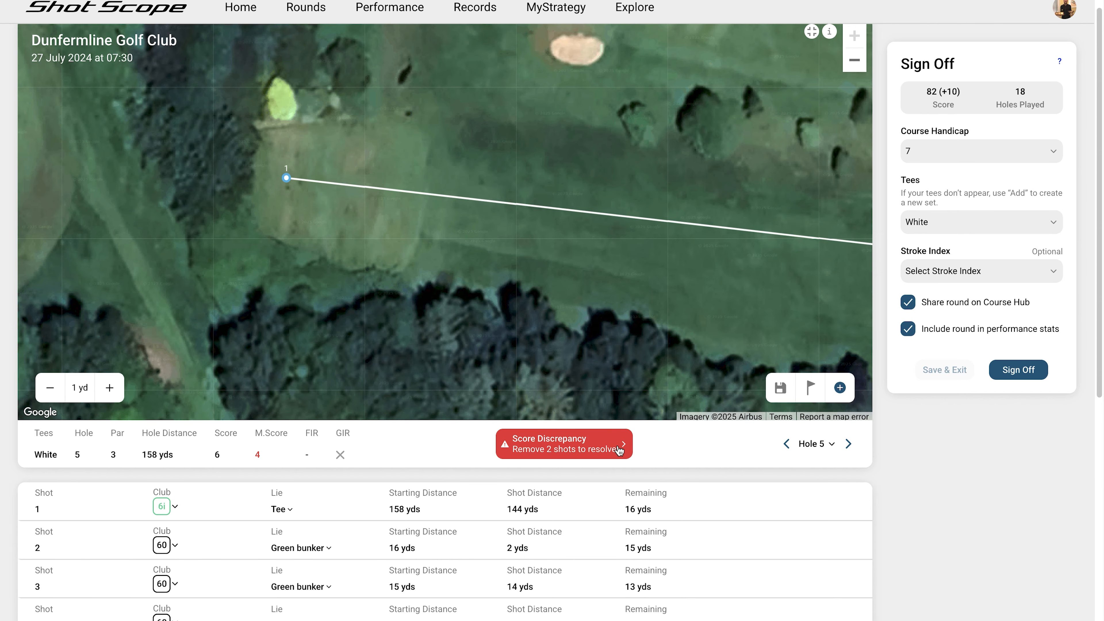
click(620, 450)
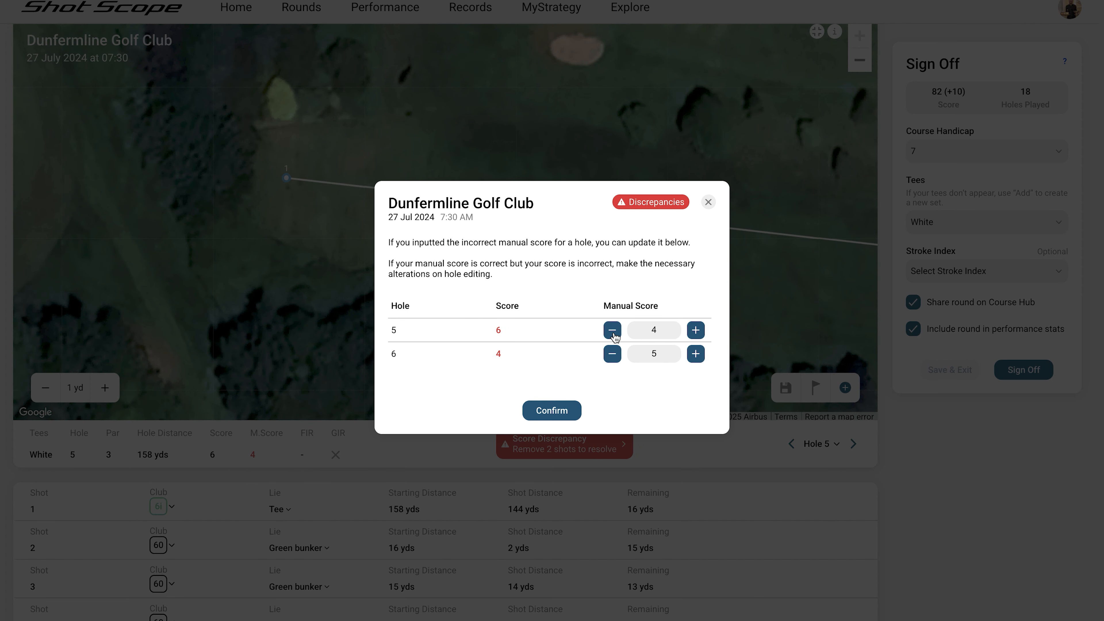
click(565, 409)
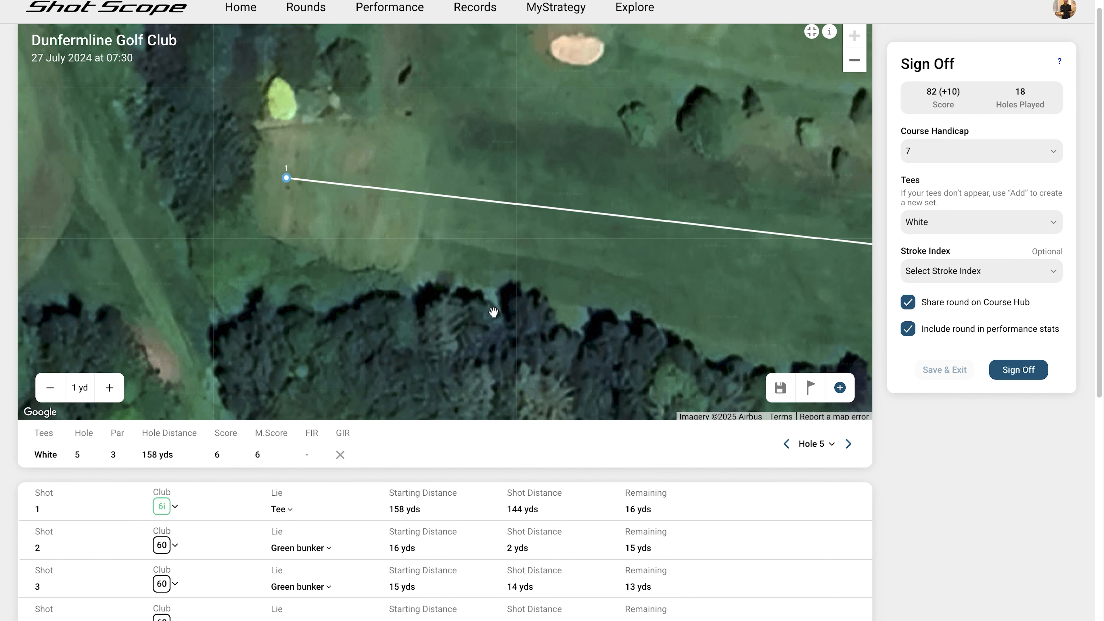
- Switch between holes 5 and 6, and go directly to hole 9
click(850, 448)
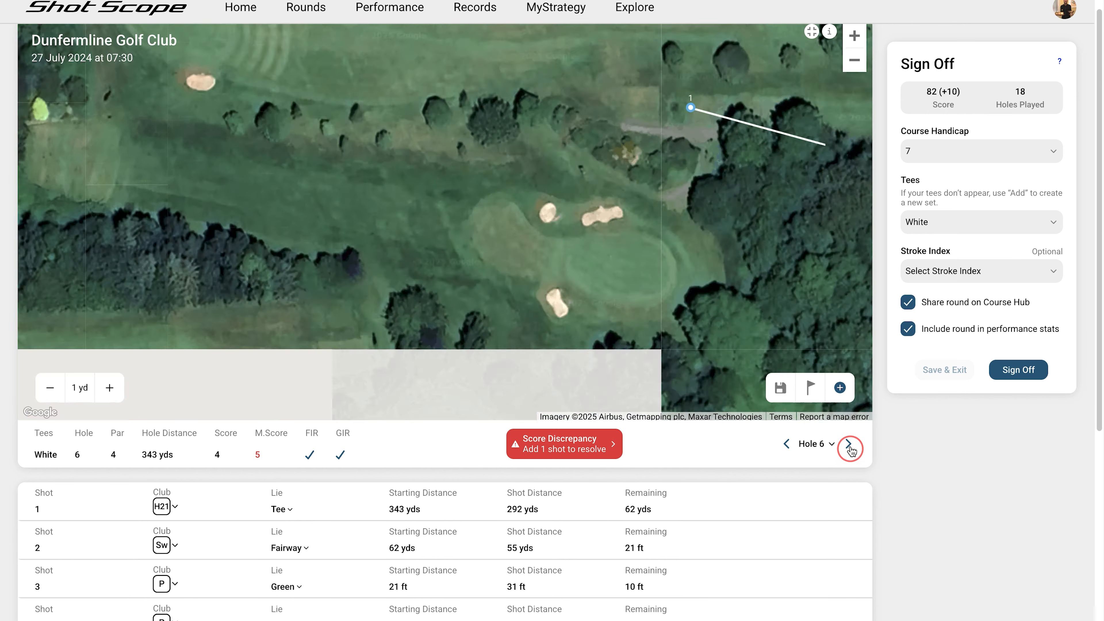
click(786, 445)
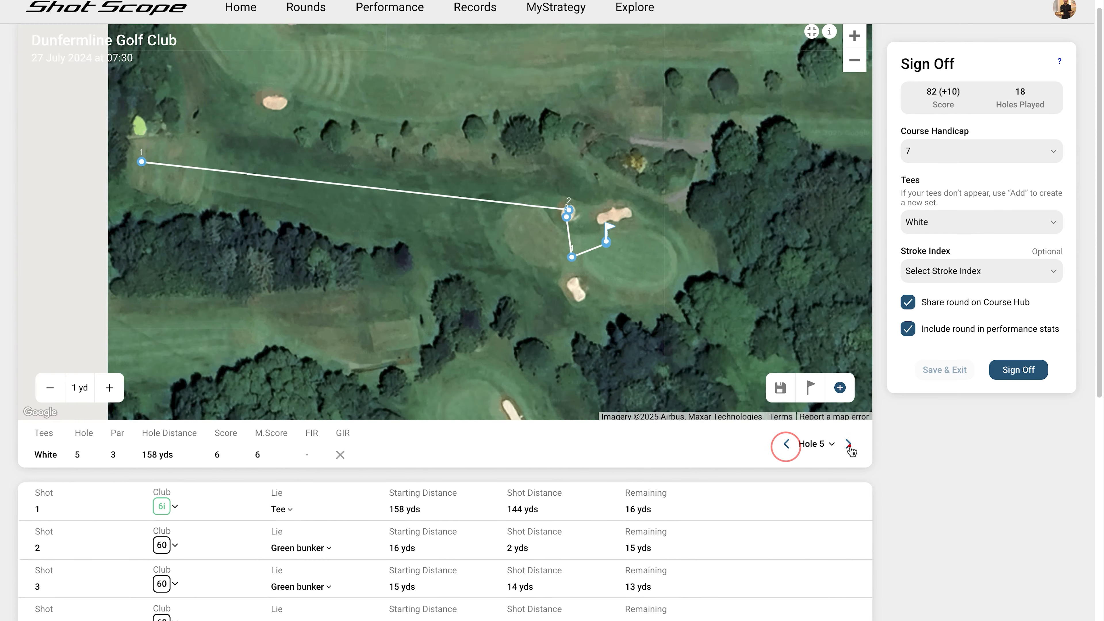
click(849, 444)
click(786, 443)
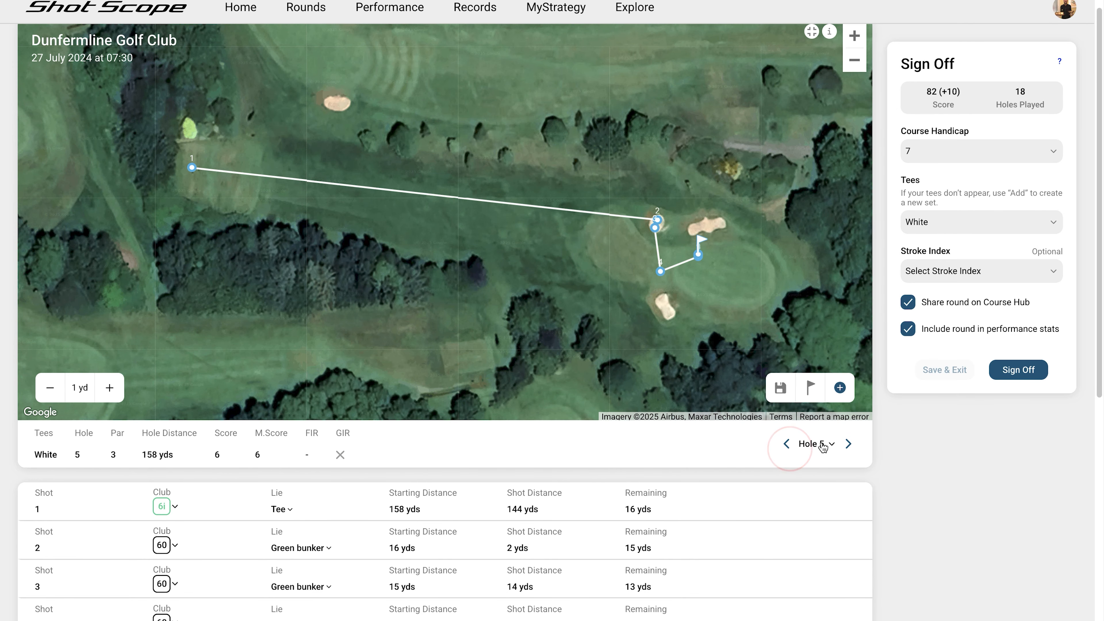
click(831, 445)
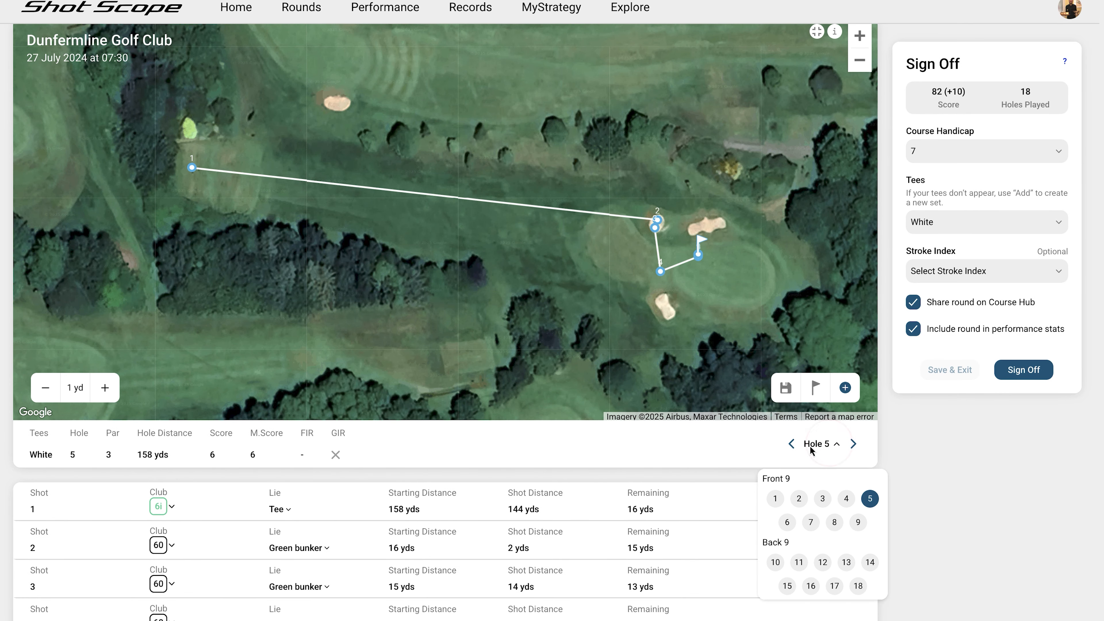
click(858, 522)
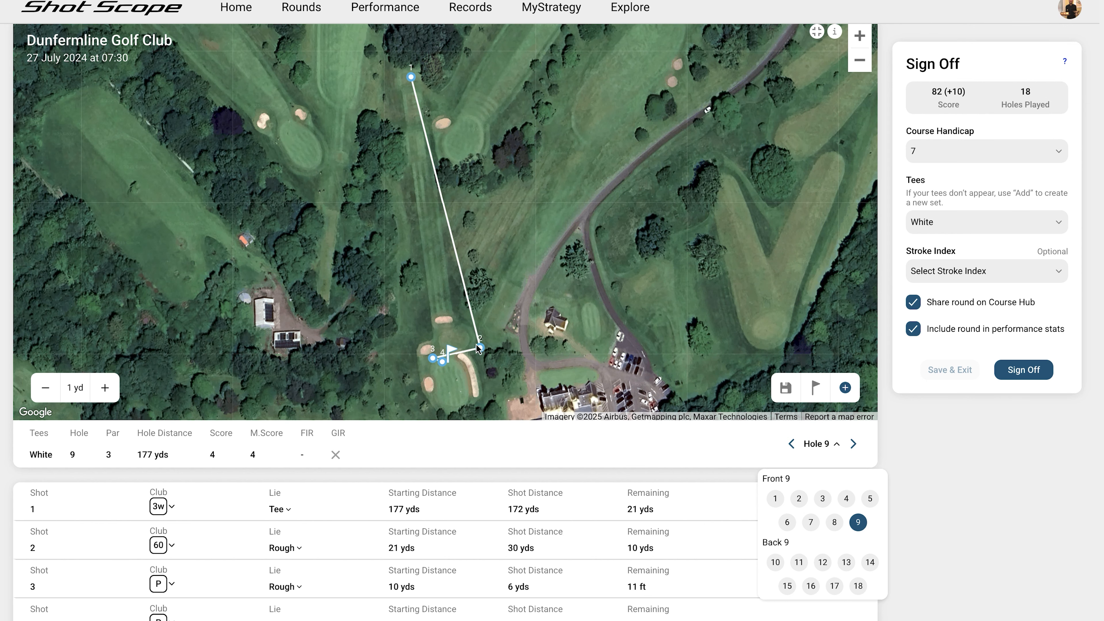
click(491, 274)
- Move hole 9's shot 2 marker away from the green into the trees near the road, about 177 yds from the tee
scroll(496, 357, up, 5)
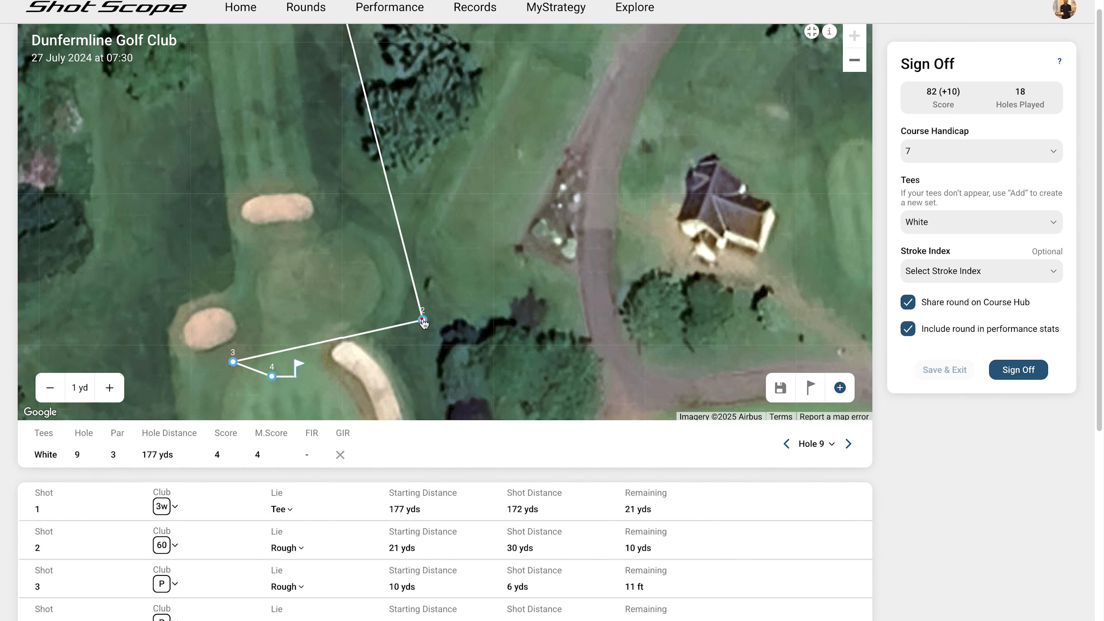
click(422, 321)
drag(422, 321, 525, 320)
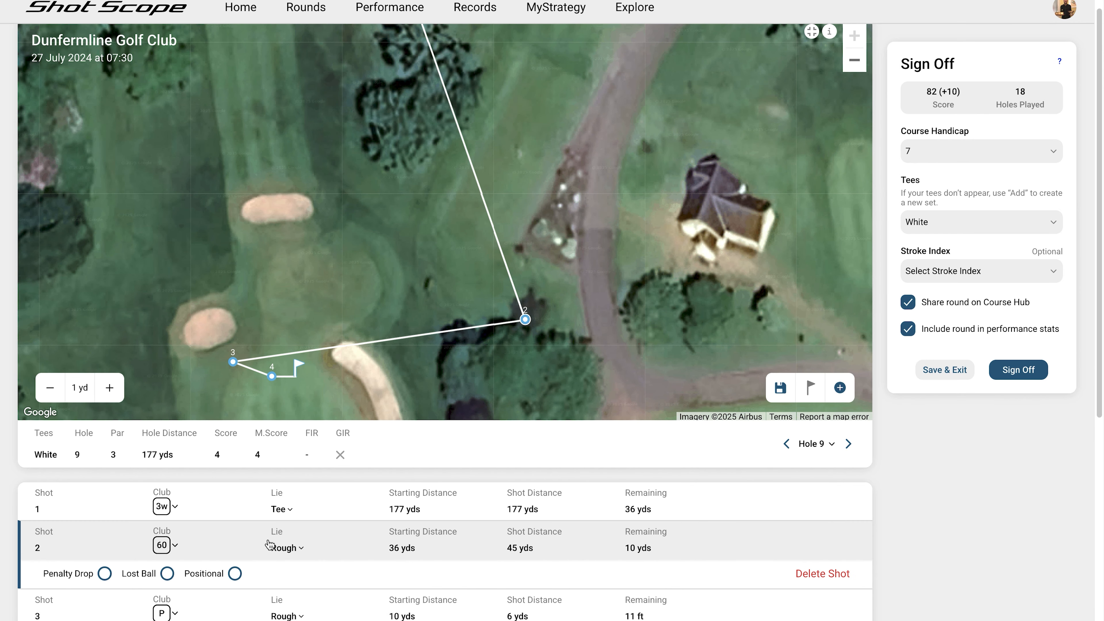
- Set the club of hole 9's shot 2 to 5i and mark the shot as positional
click(176, 548)
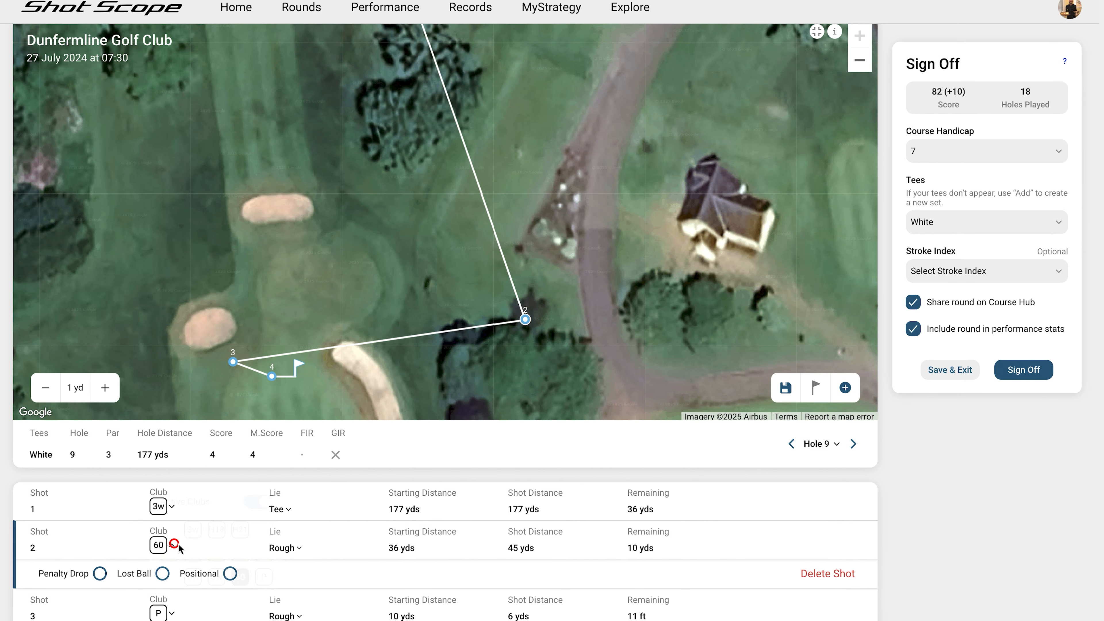
click(168, 554)
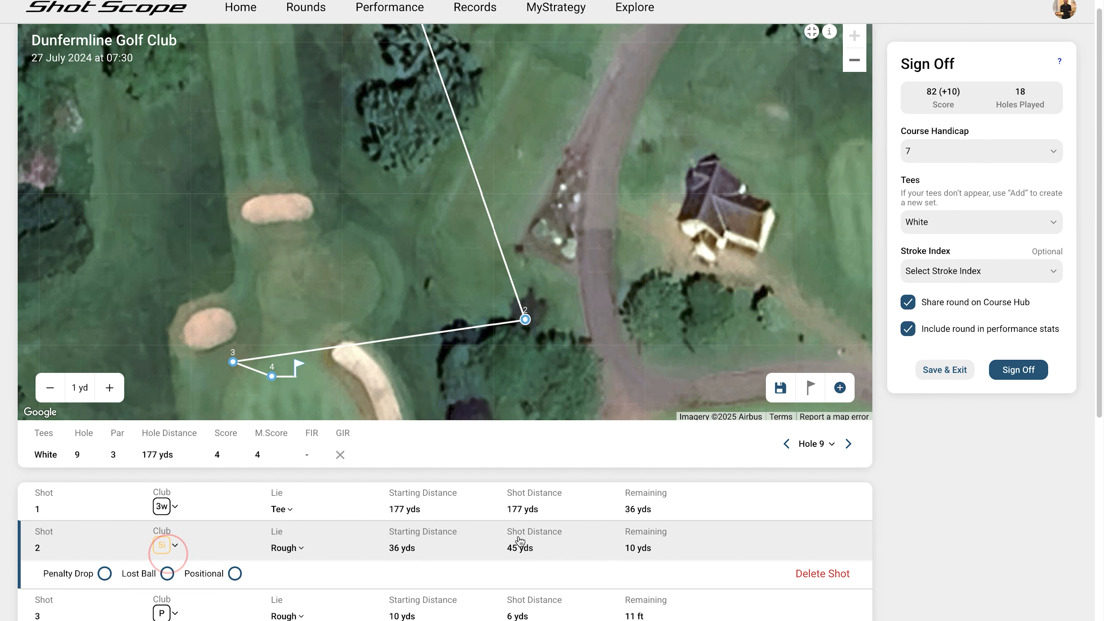
click(736, 547)
click(516, 546)
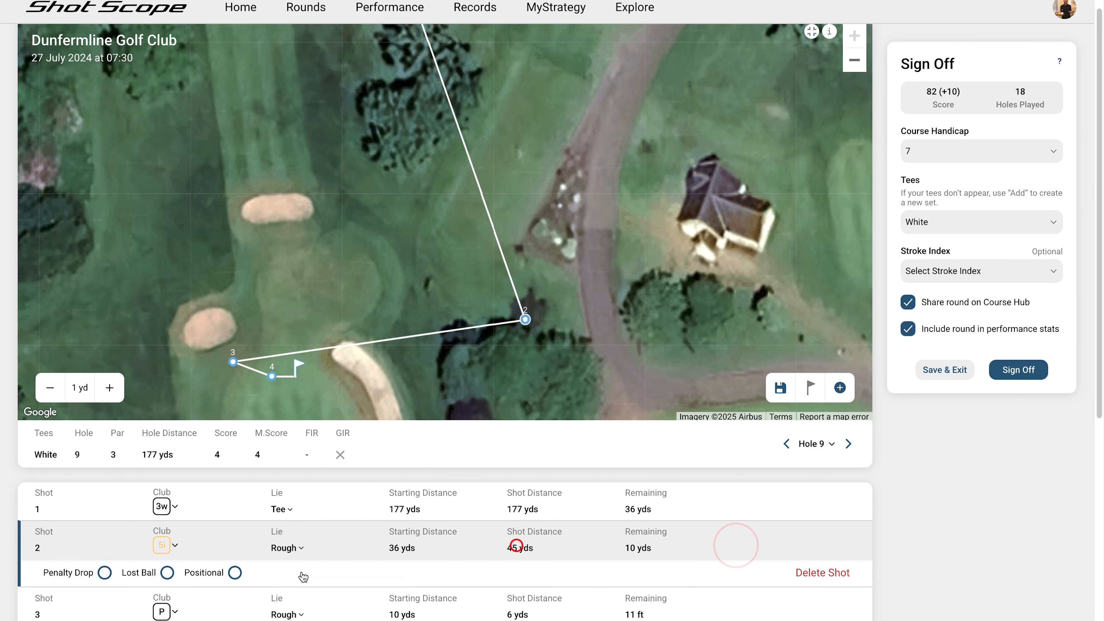
click(231, 572)
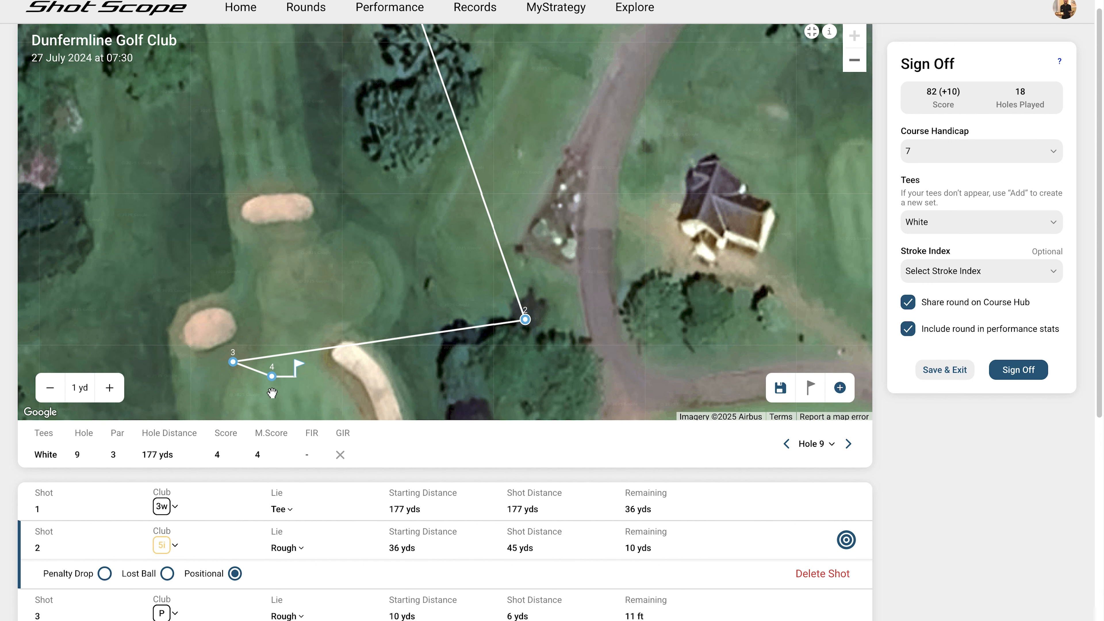
- Check the scorecard's manual score row for mismatches and open hole 6 from it
scroll(836, 543, down, 3)
scroll(826, 544, up, 3)
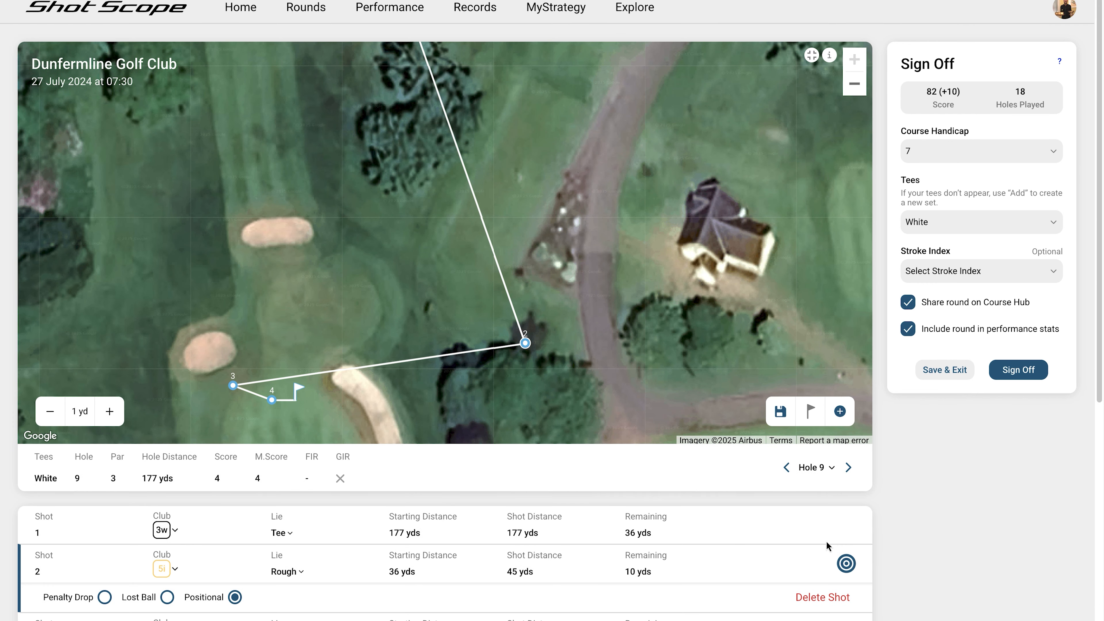
scroll(887, 467, down, 7)
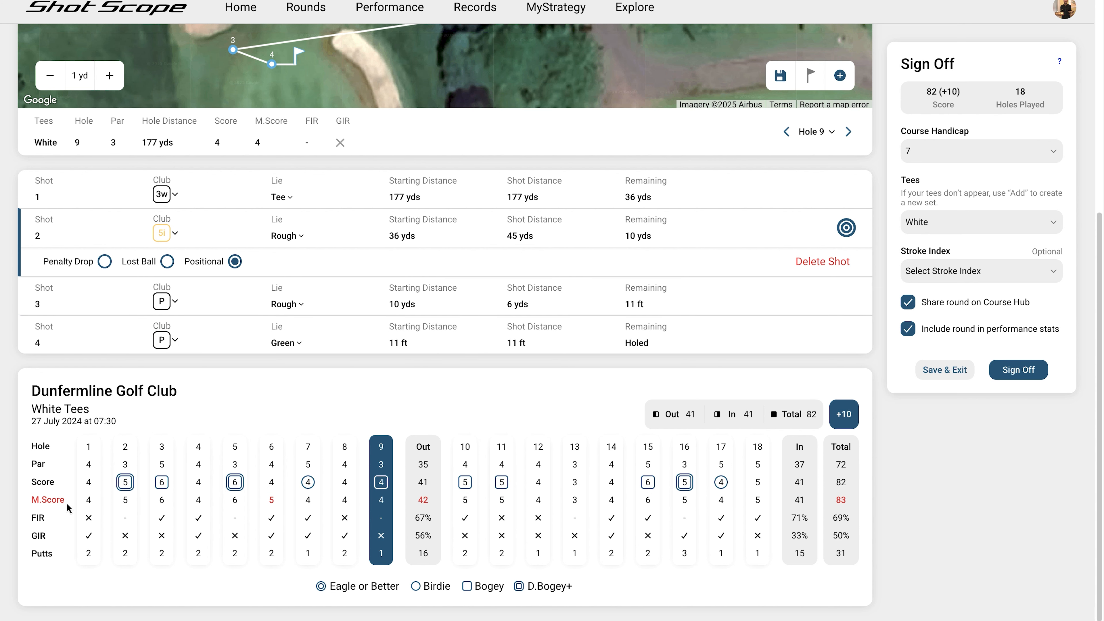
double_click(31, 501)
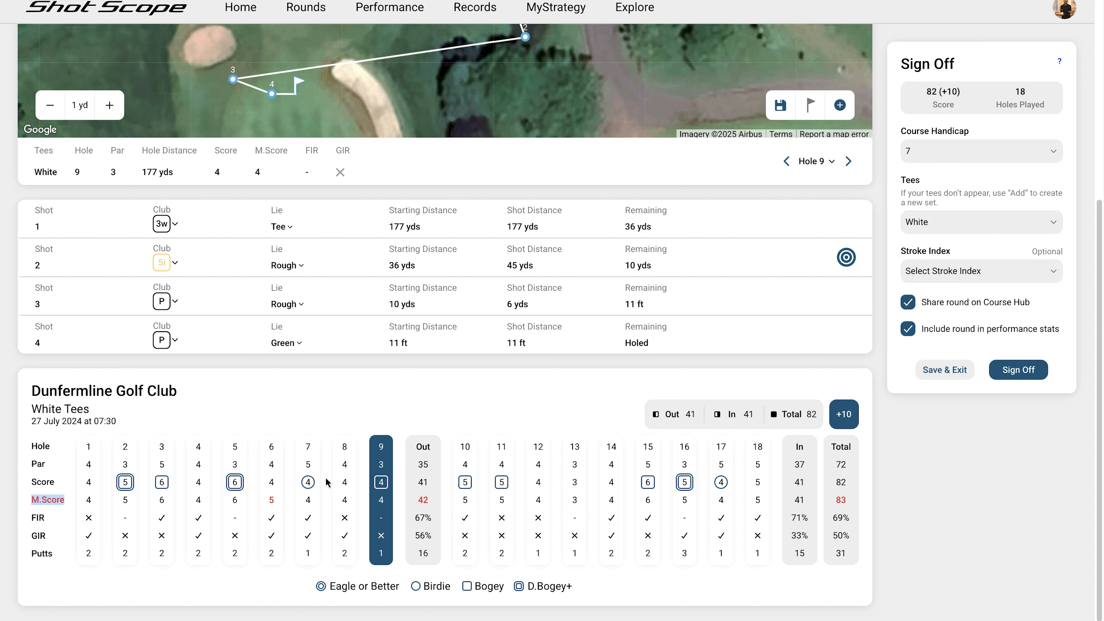
click(271, 505)
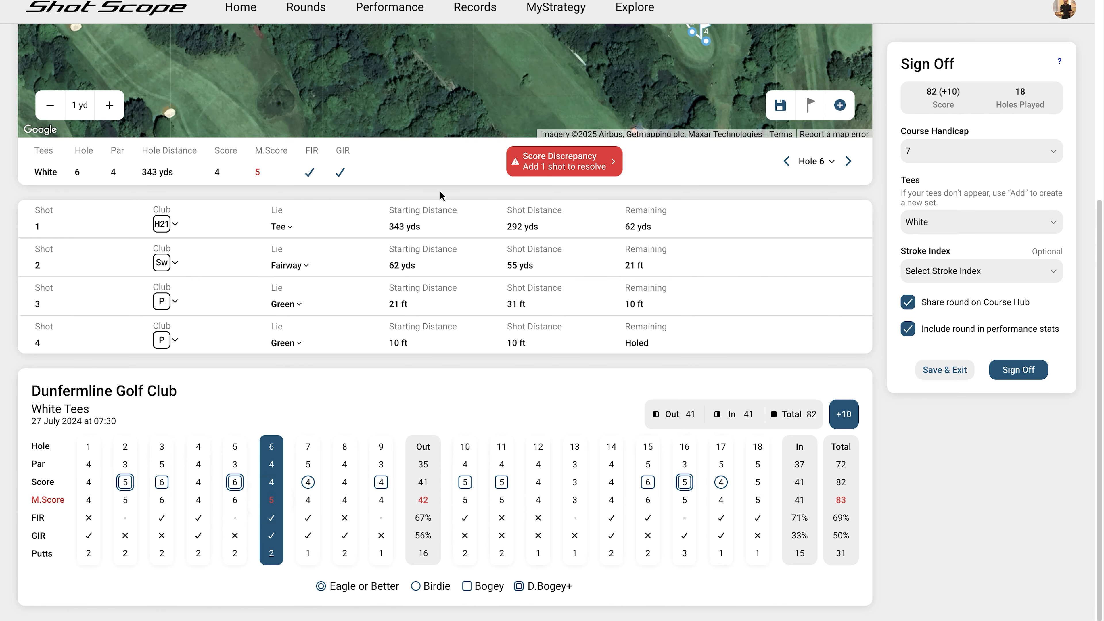
- Add a 6i shot on hole 6's fairway at the dogleg as shot 2, about 215 yds from the tee
scroll(419, 131, up, 2)
drag(425, 154, 439, 208)
scroll(782, 250, up, 7)
click(881, 237)
scroll(552, 224, up, 2)
scroll(562, 225, down, 4)
drag(636, 166, 680, 264)
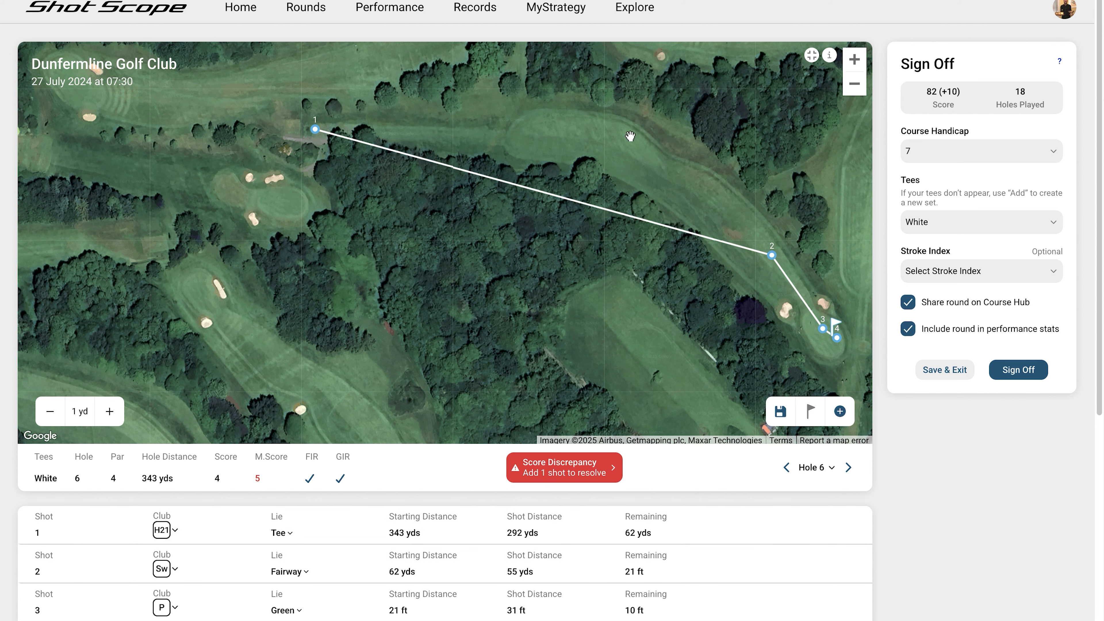
click(846, 414)
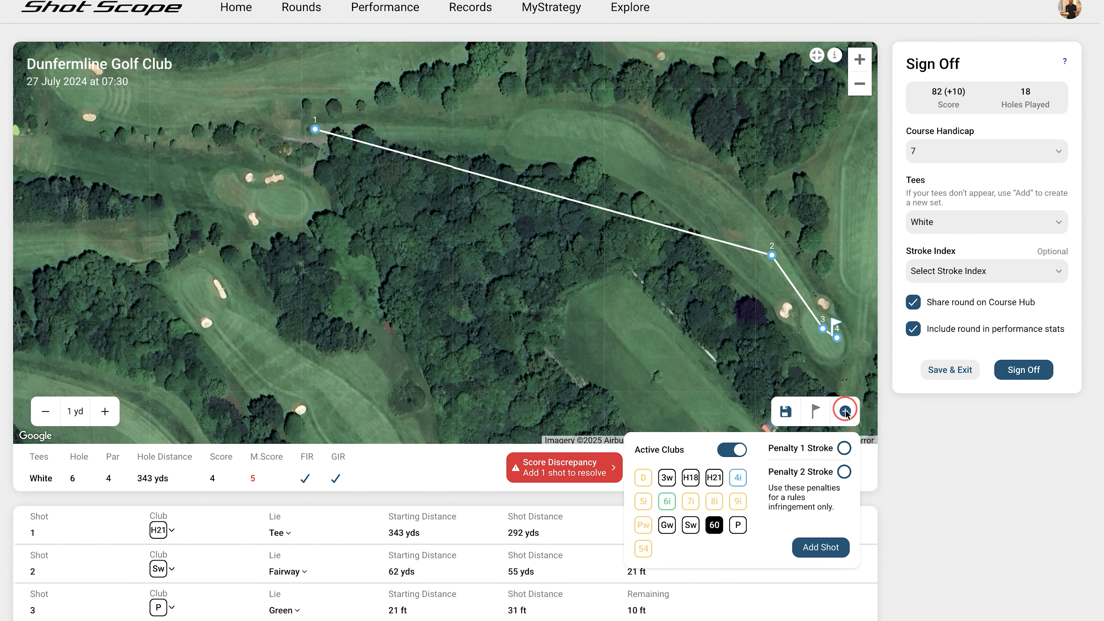
click(669, 503)
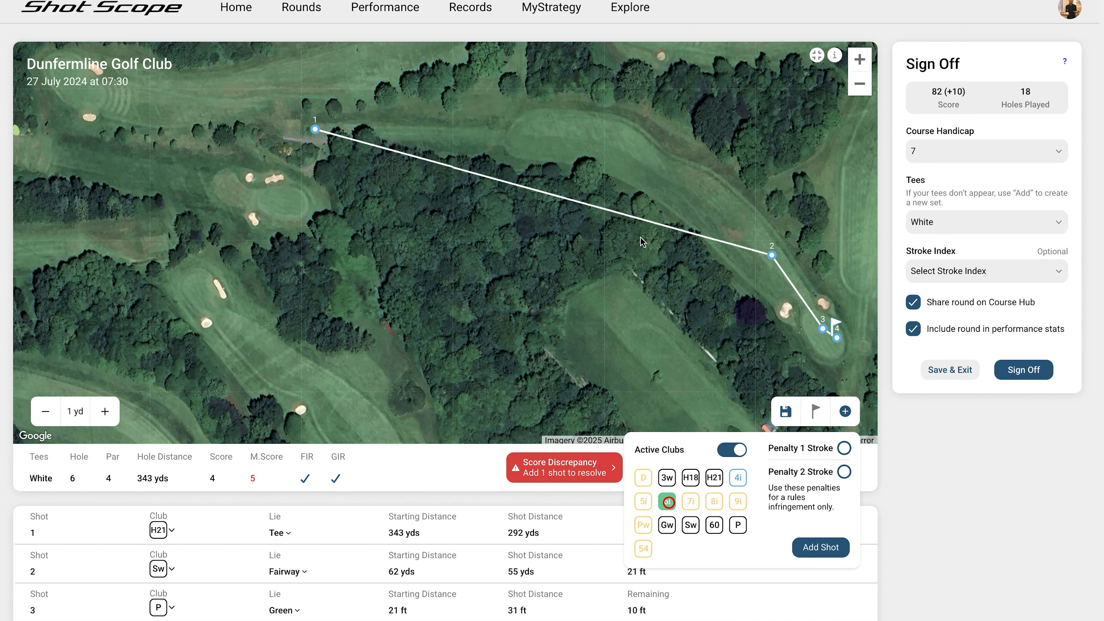
click(812, 545)
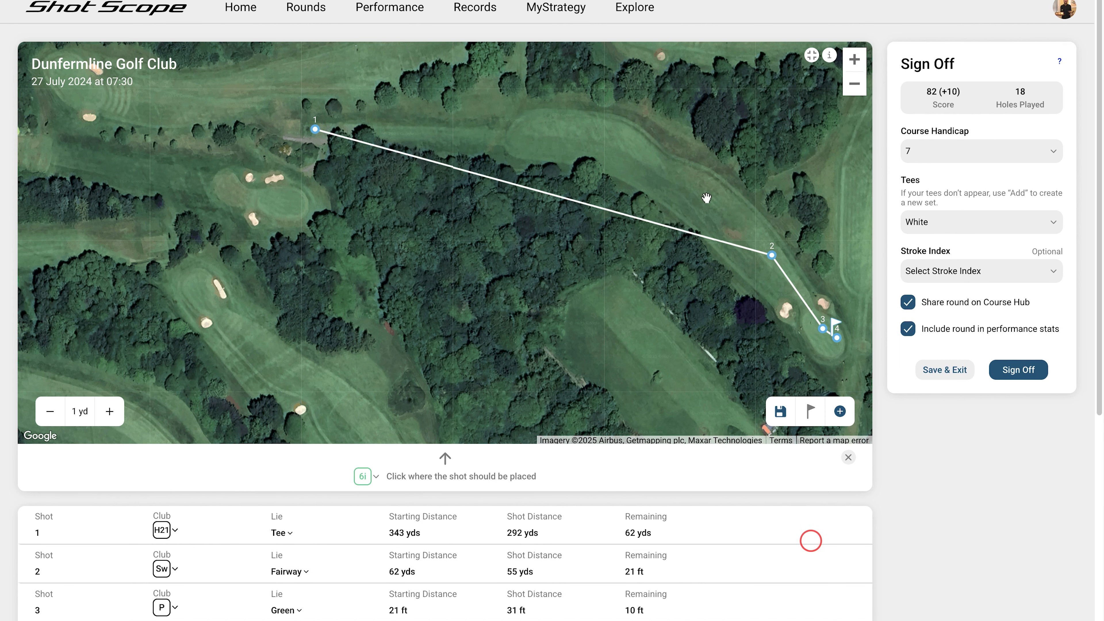
click(664, 161)
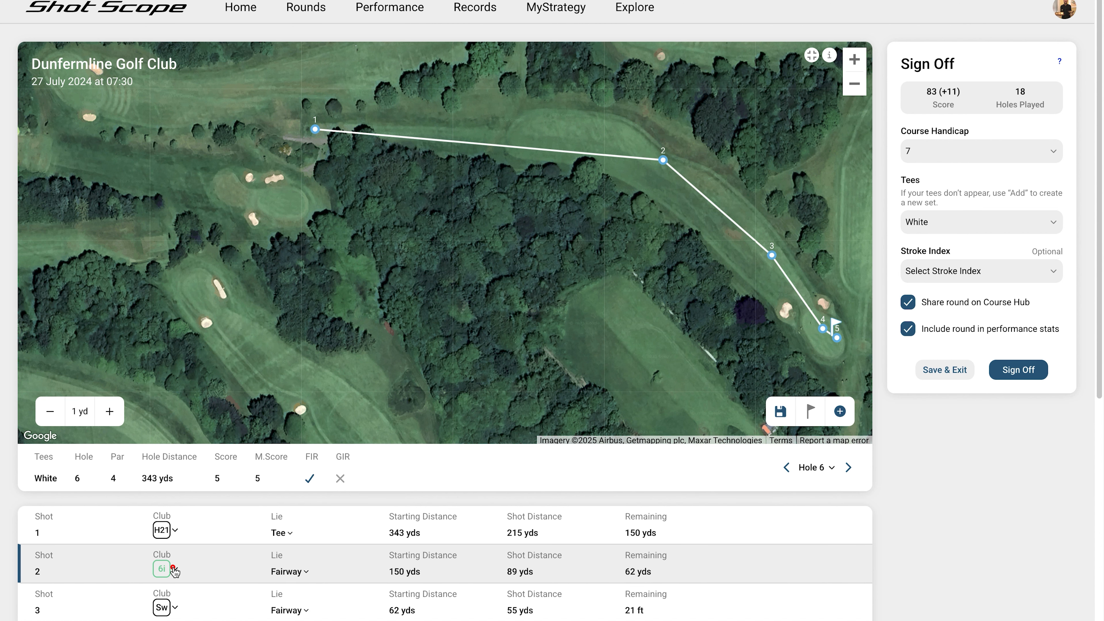
- Change the club of hole 6's shot 2 to Gw and inspect the fairway around the shot markers
click(174, 571)
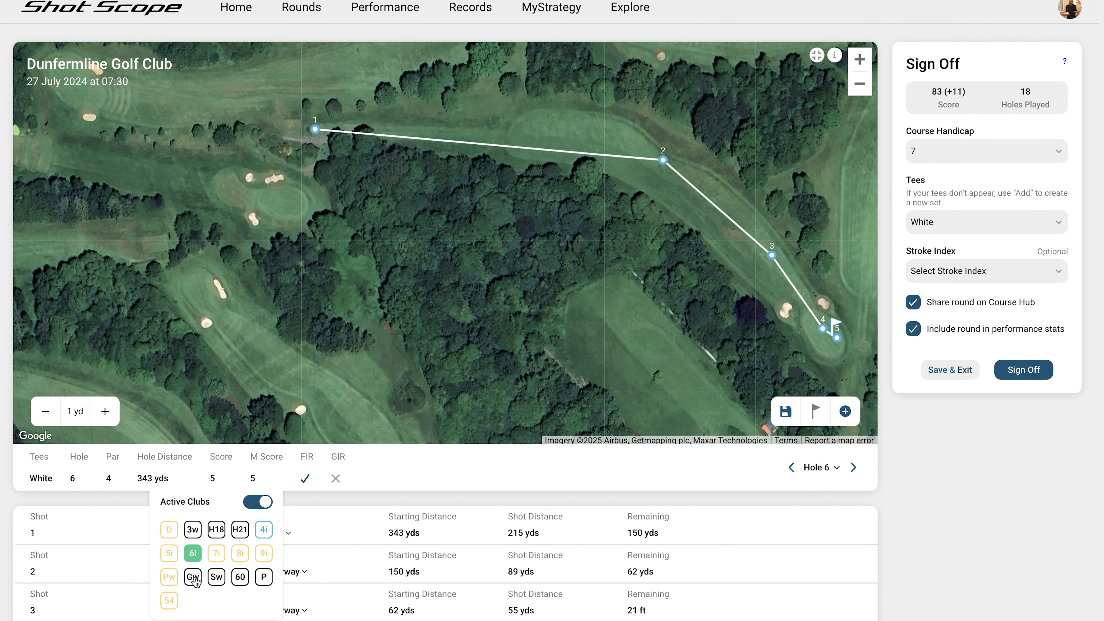
click(193, 577)
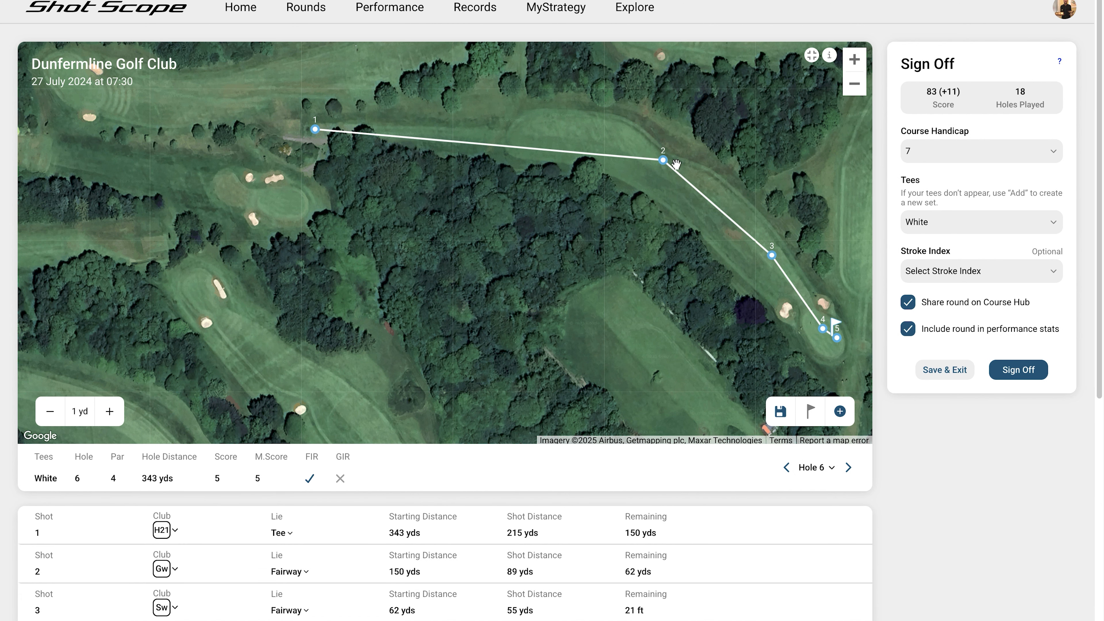
scroll(785, 254, up, 3)
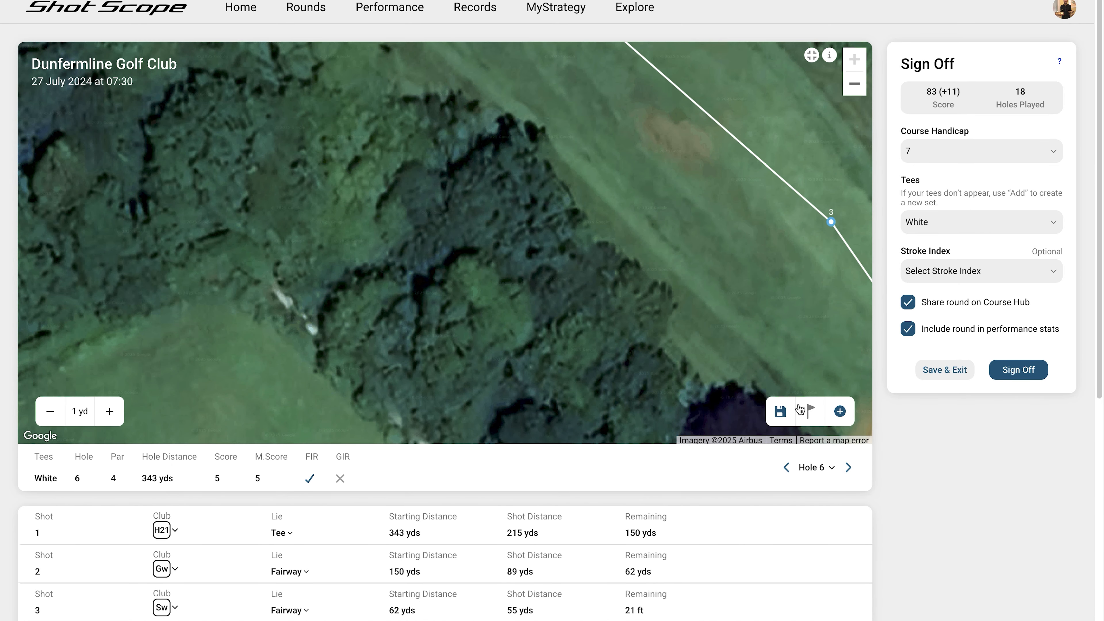
- Inspect hole 6's green and shot list, and save the changes made to the hole
drag(792, 251, 508, 118)
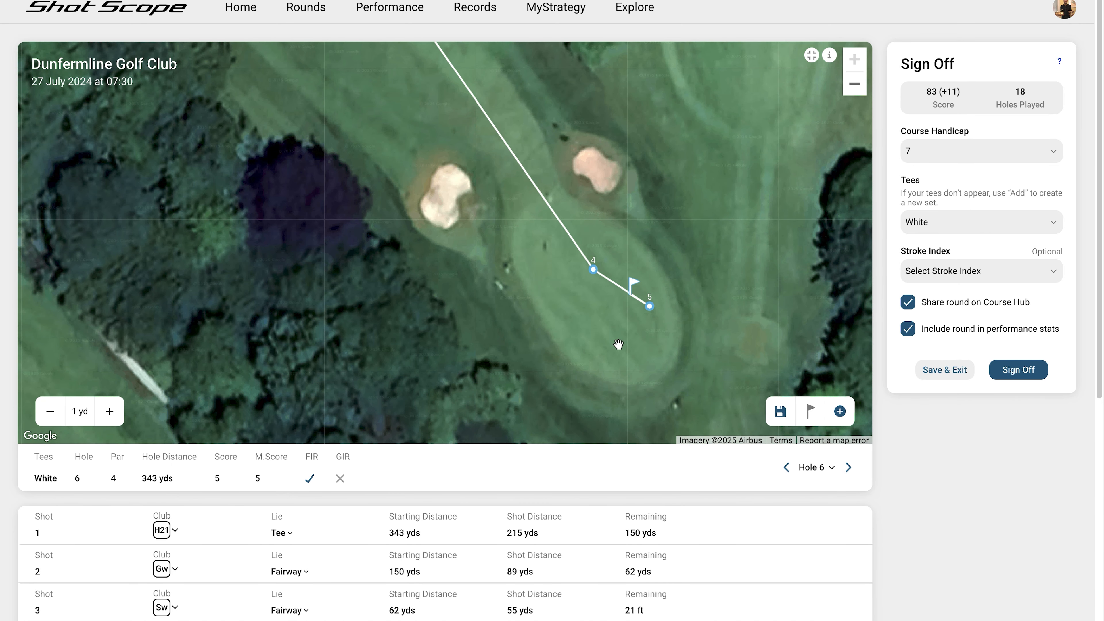
scroll(913, 566, down, 3)
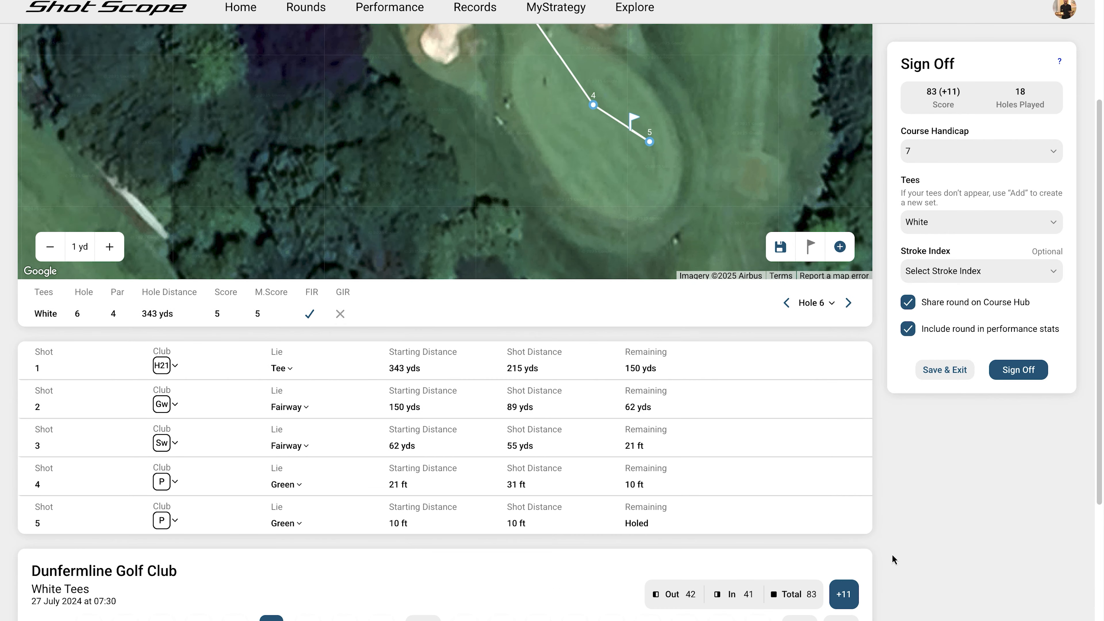
scroll(891, 551, up, 3)
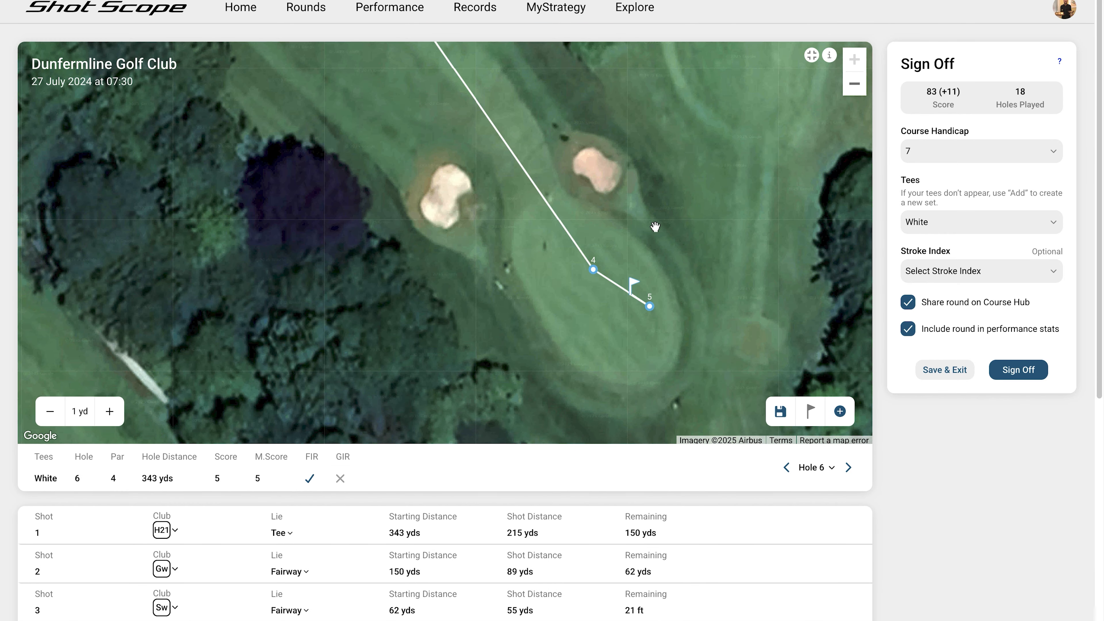
scroll(655, 227, down, 2)
click(771, 413)
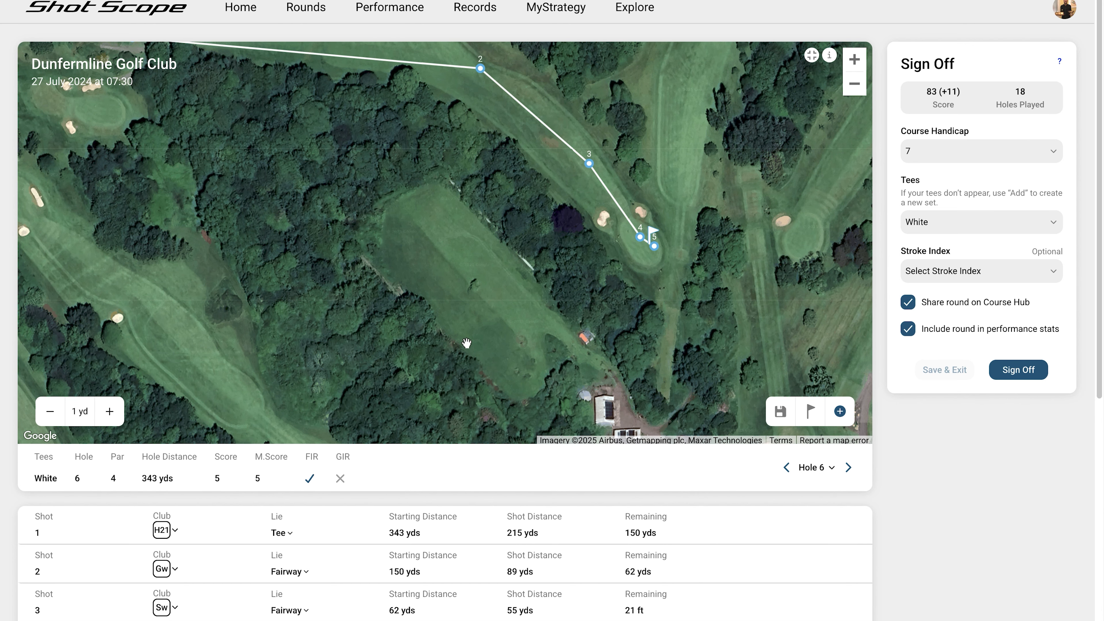
- Check the scorecard for mismatches and advance from hole 6 to hole 10
scroll(578, 499, down, 8)
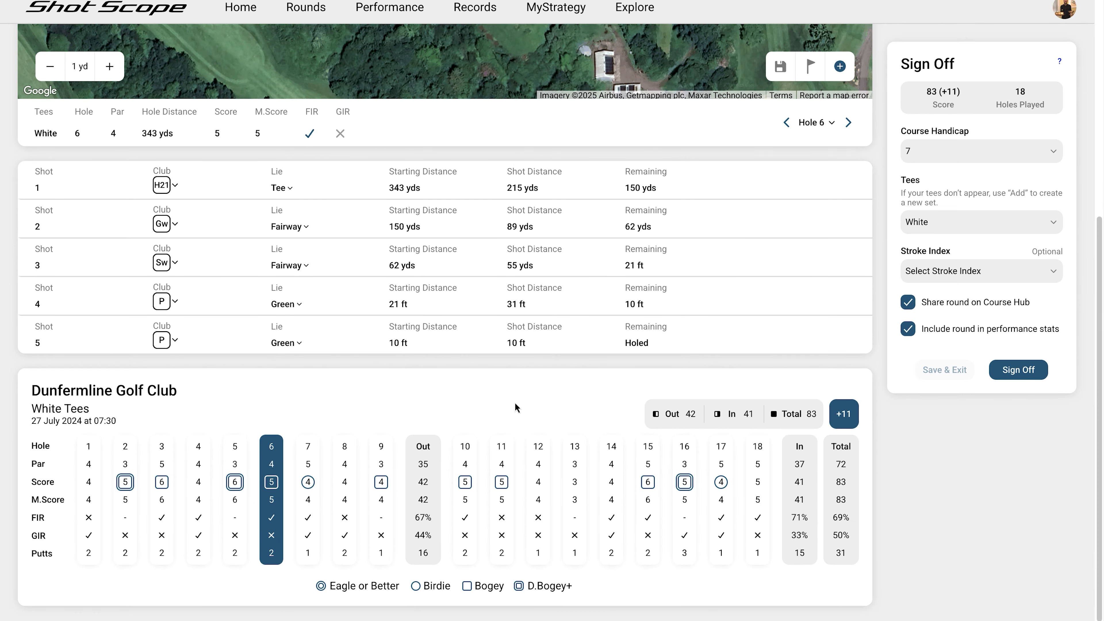
scroll(516, 406, up, 8)
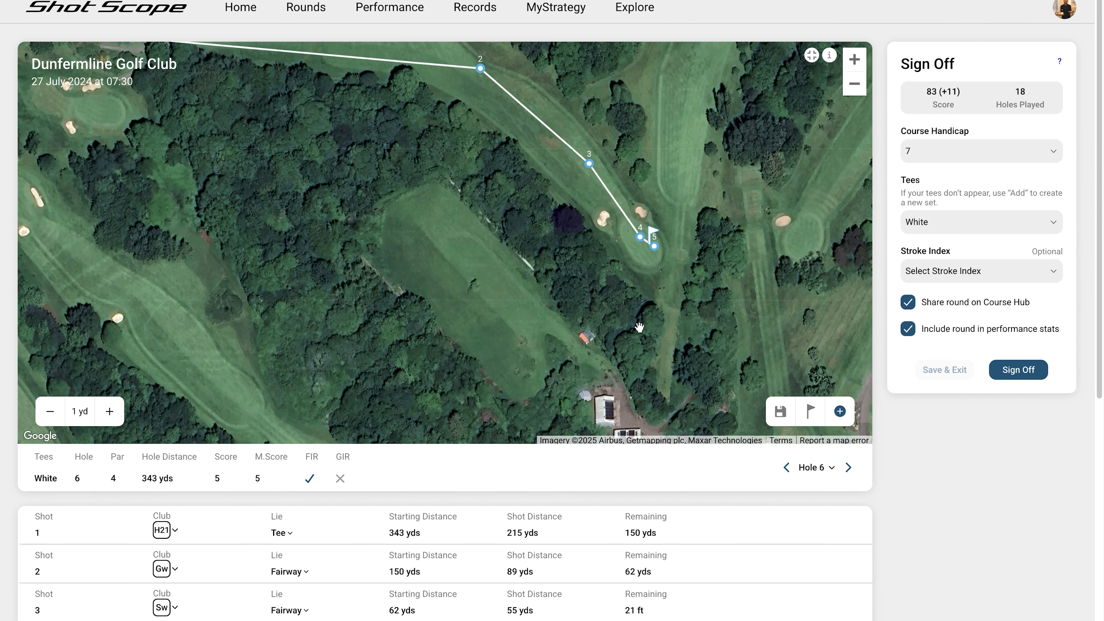
click(851, 468)
click(851, 468)
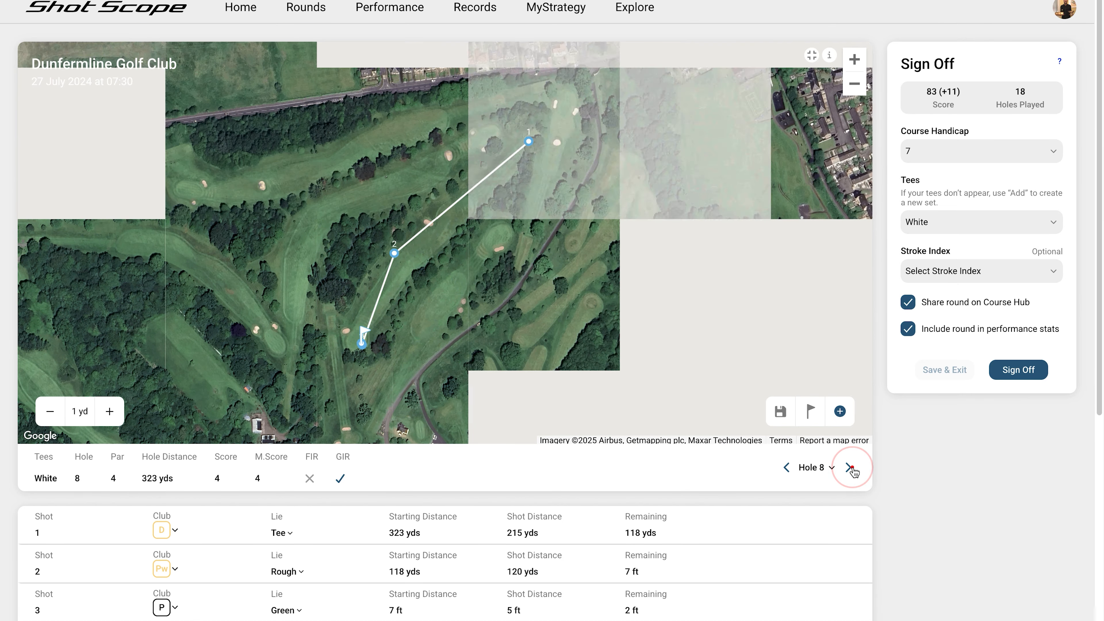
click(852, 468)
click(851, 468)
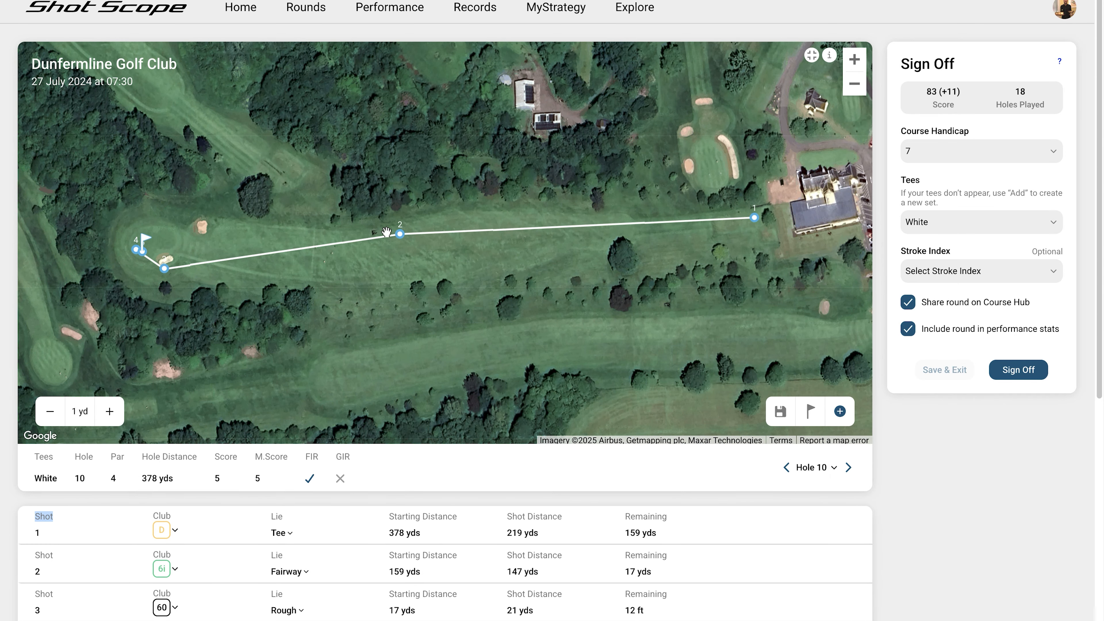
- Nudge hole 10's shot 2 marker slightly on the fairway, to about 158 yds remaining
scroll(548, 240, up, 4)
drag(816, 244, 717, 267)
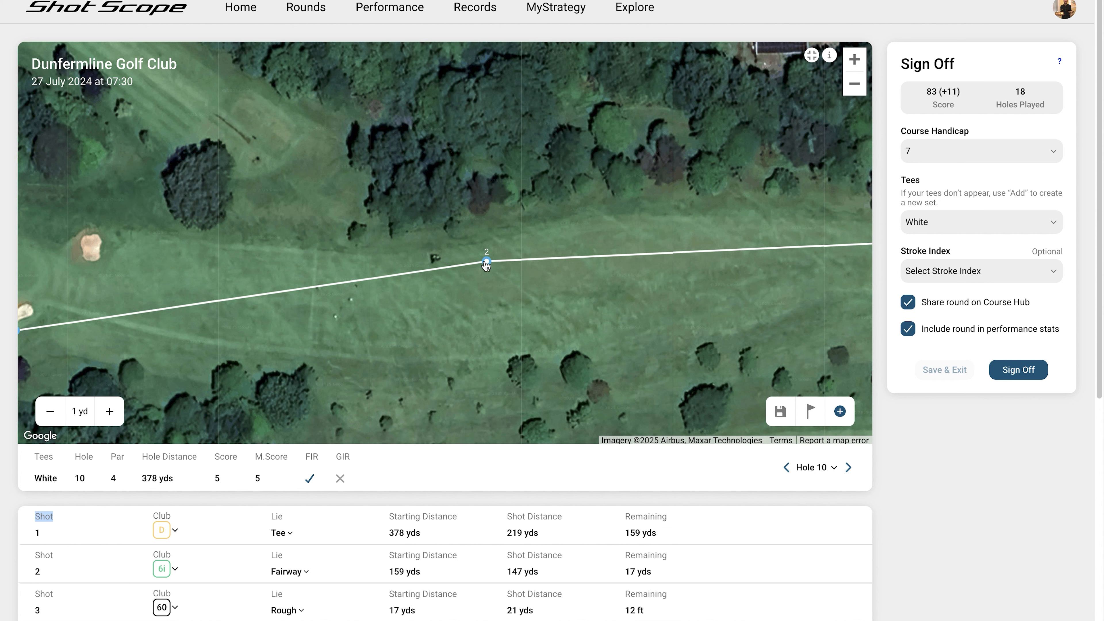
mouse_move(487, 261)
mouse_down()
mouse_move(483, 208)
mouse_move(485, 261)
mouse_up()
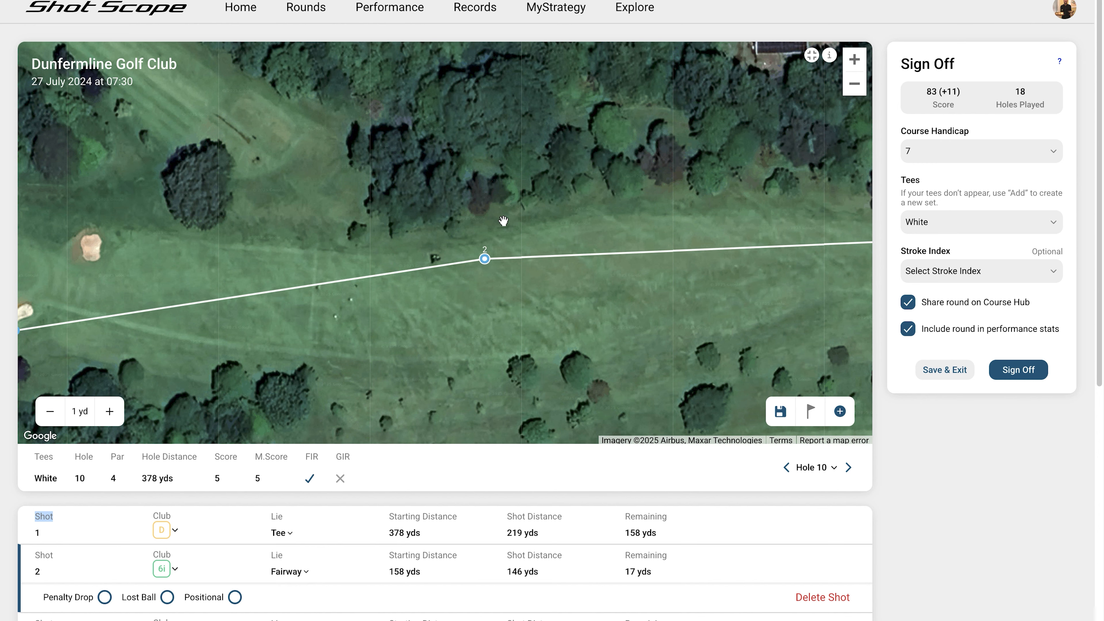
- Mark hole 10's tee shot as a penalty drop
drag(747, 306, 195, 330)
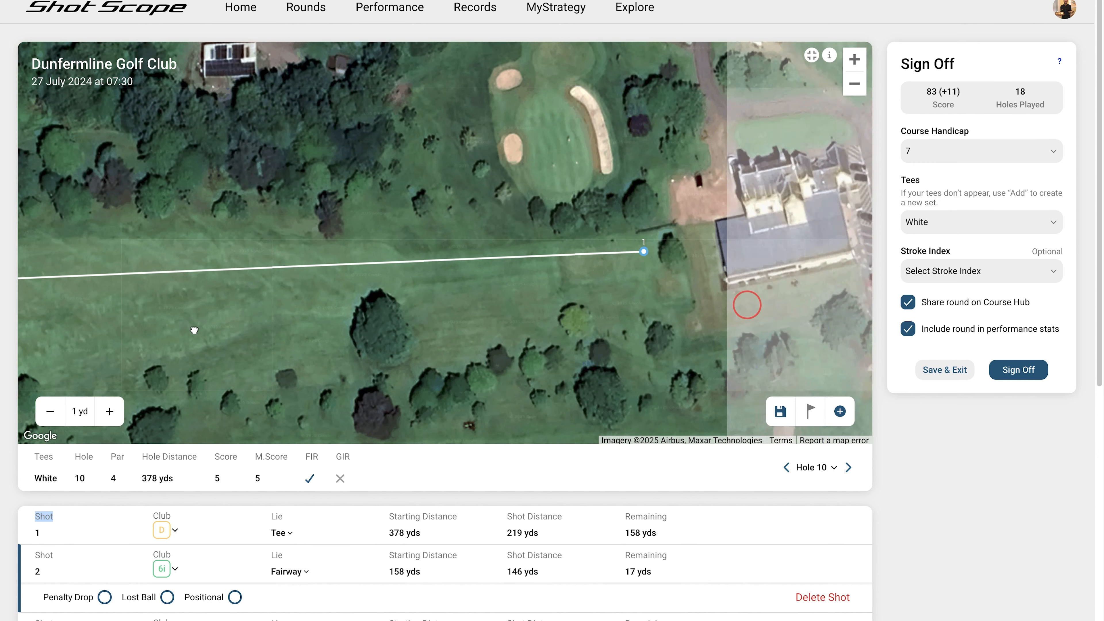
click(644, 252)
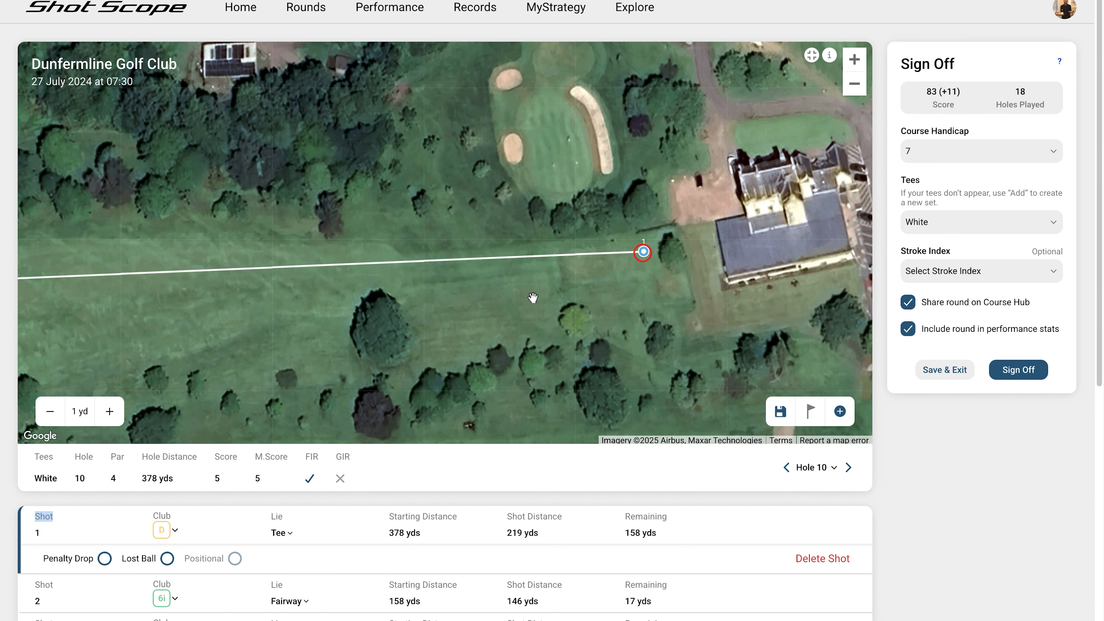
click(104, 559)
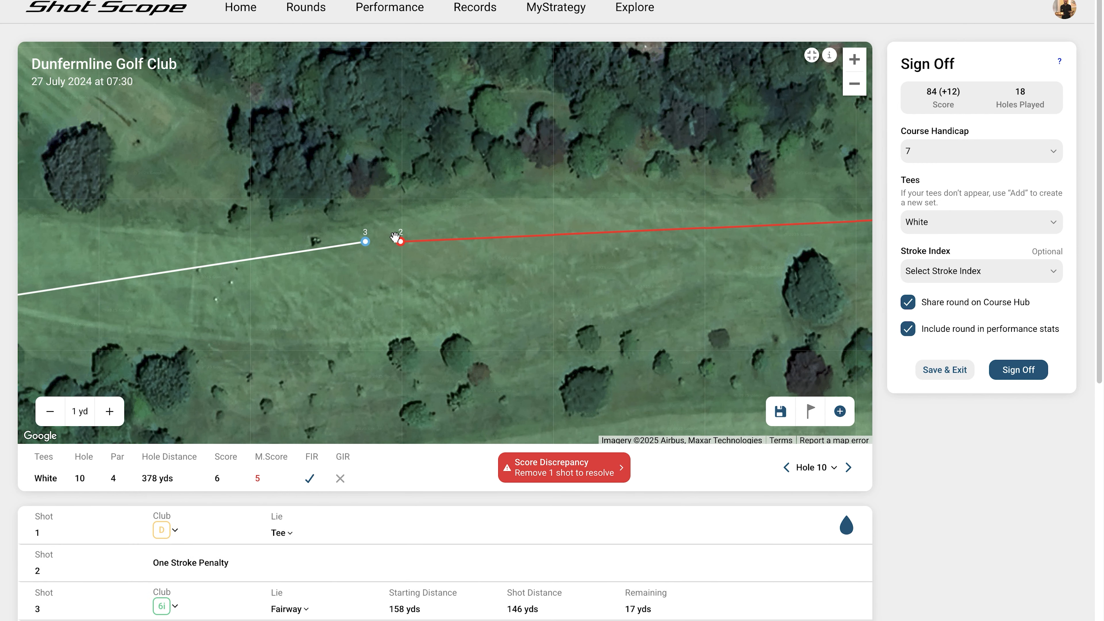
- Move hole 10's penalty marker to the edge of the trees above the fairway, and select the shot 3 marker
mouse_move(399, 240)
mouse_down()
mouse_move(390, 180)
mouse_move(365, 197)
mouse_up()
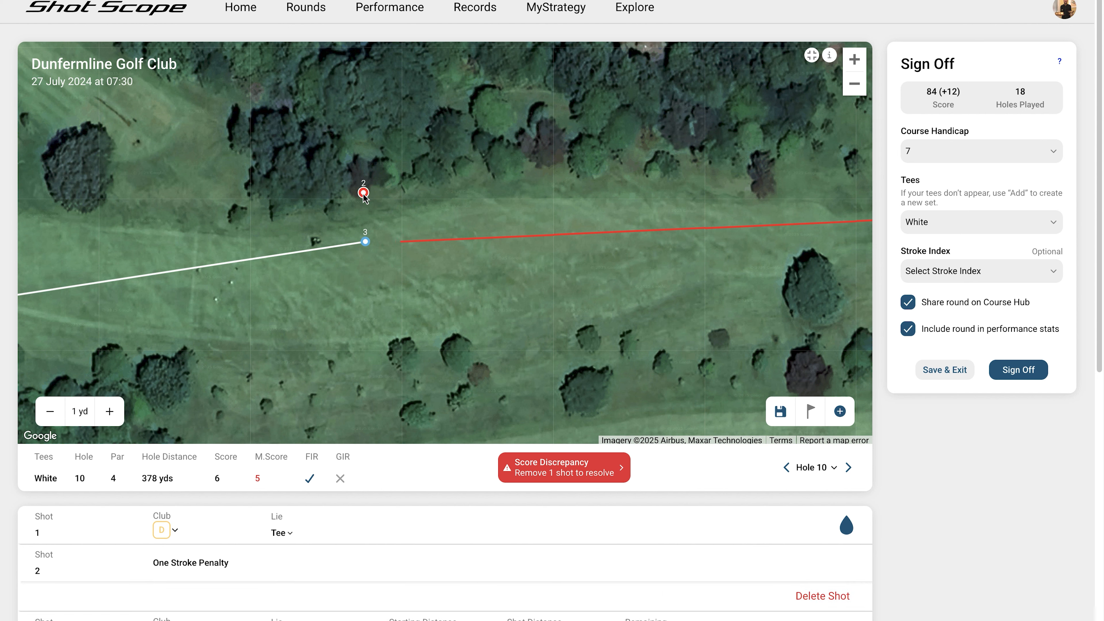
drag(365, 196, 364, 208)
click(365, 242)
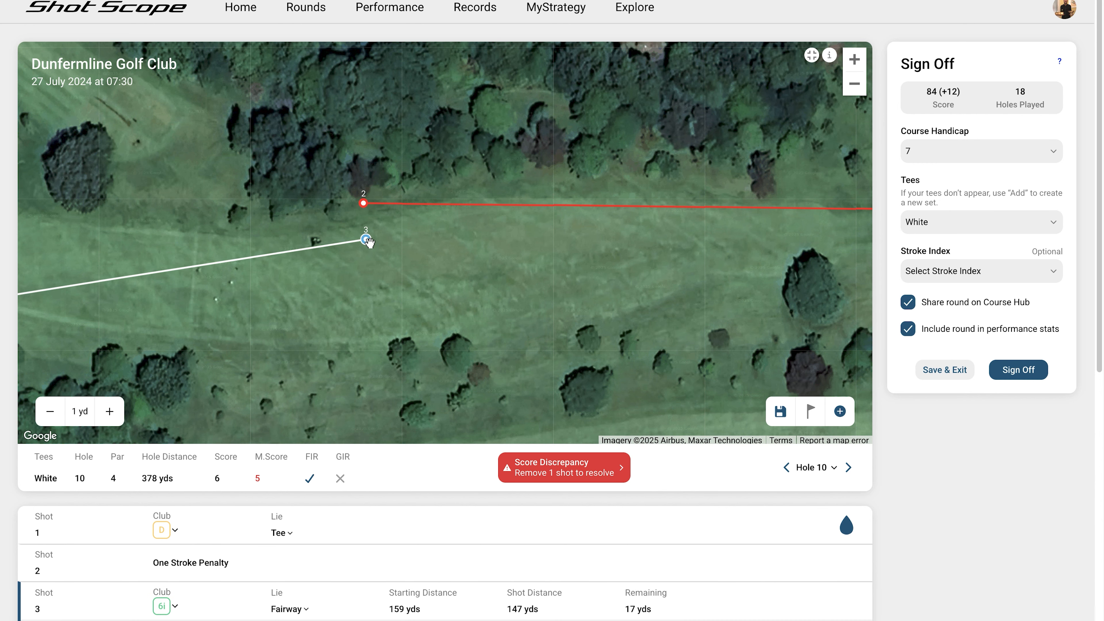
- Inspect the penalty line on hole 10's map, and resolve the score discrepancy by setting the manual score to 6
drag(370, 302, 128, 319)
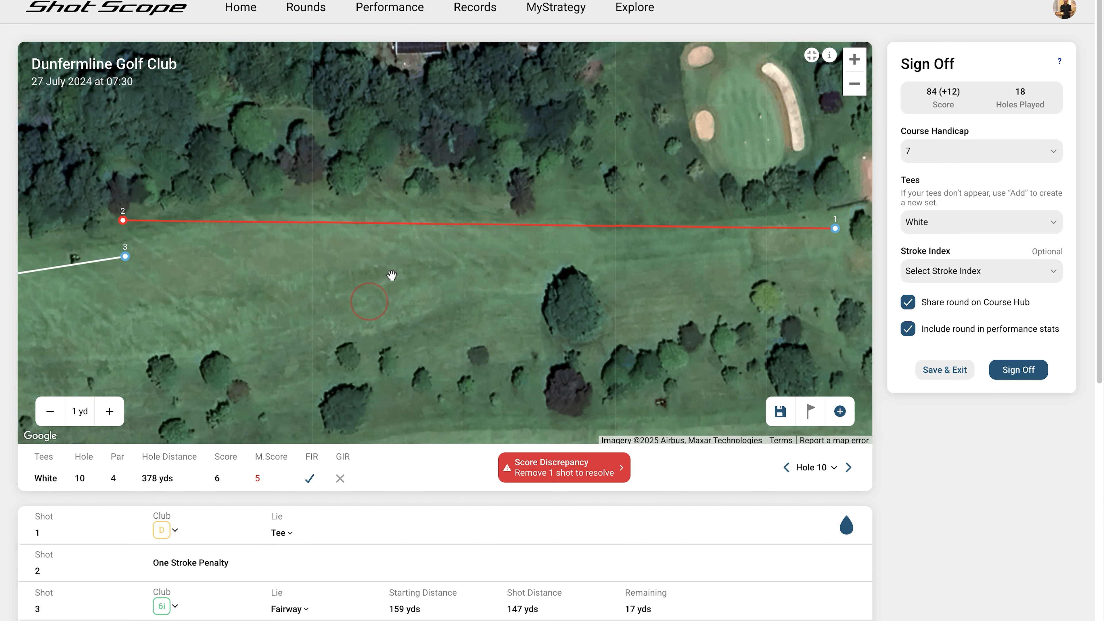
drag(246, 264, 459, 270)
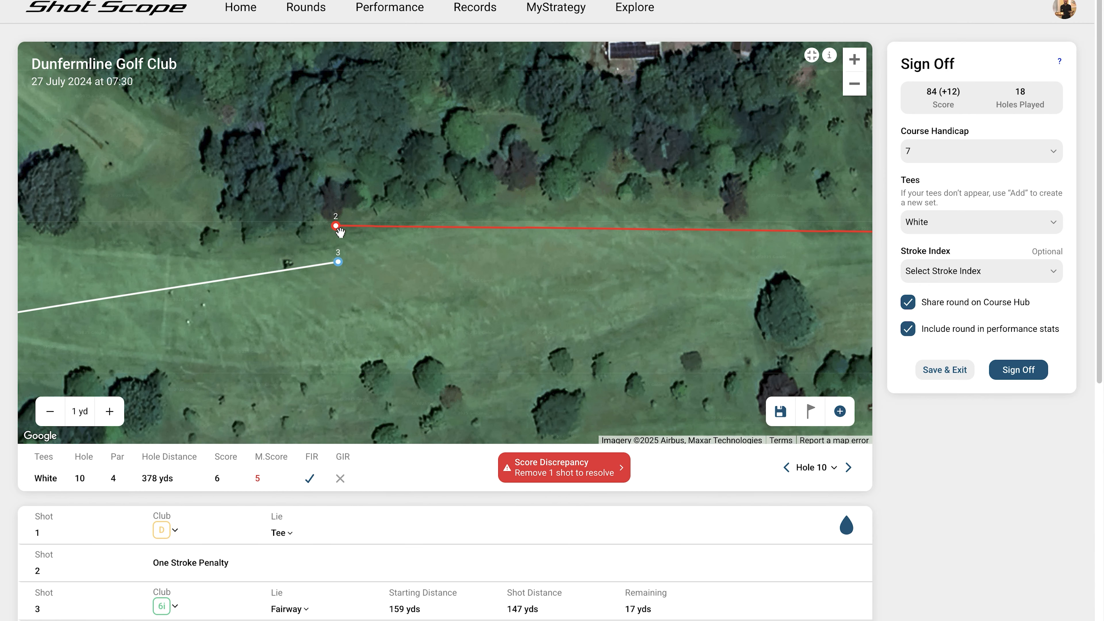
drag(285, 313, 320, 325)
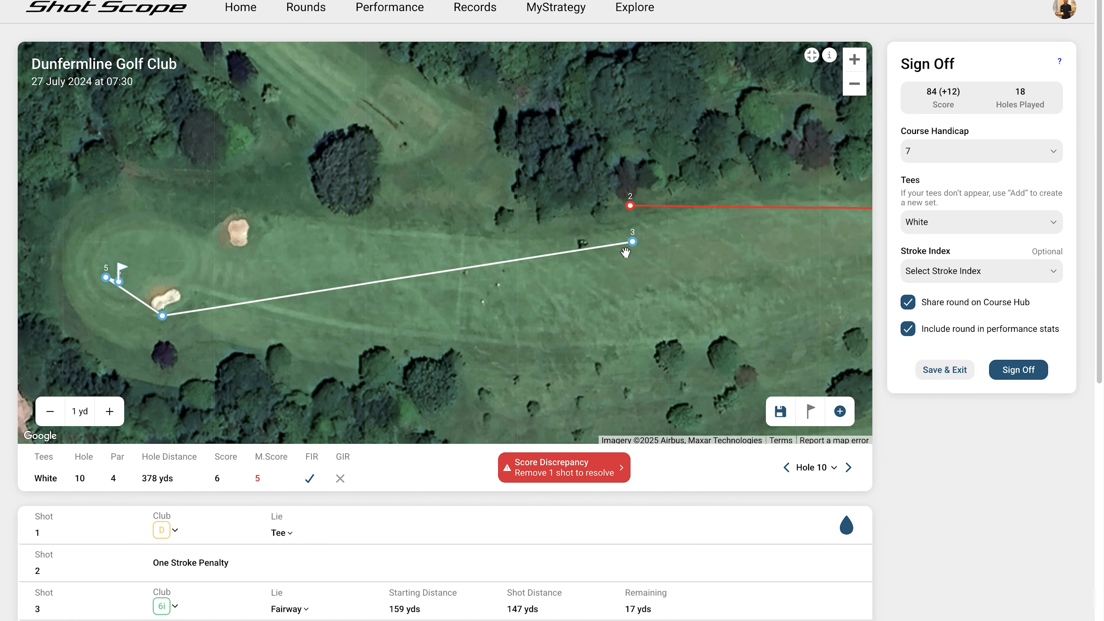
click(589, 467)
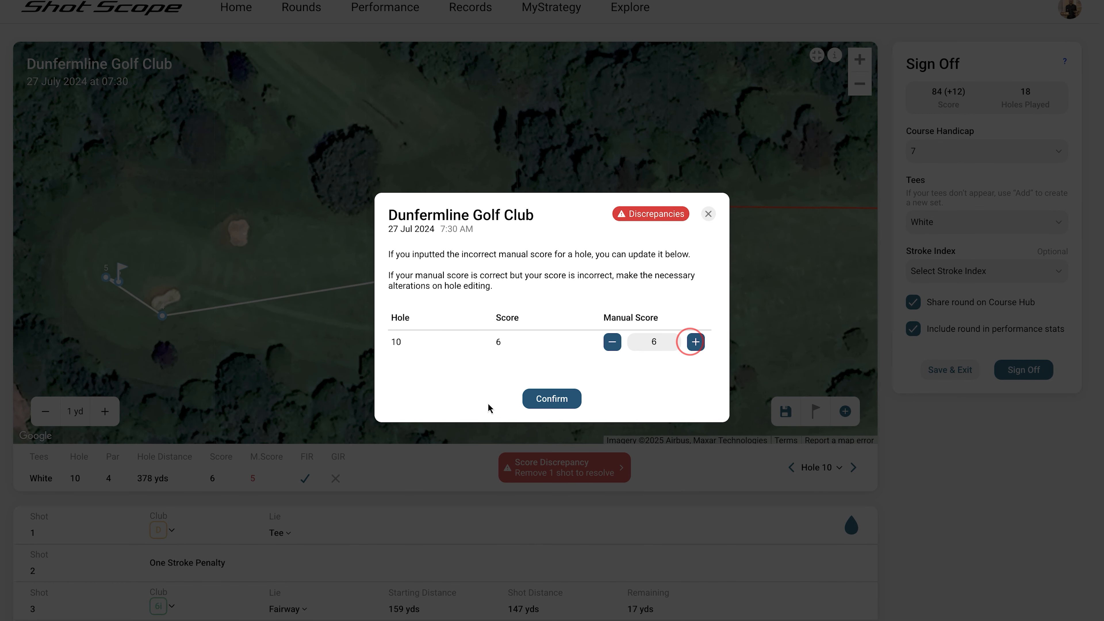
click(551, 399)
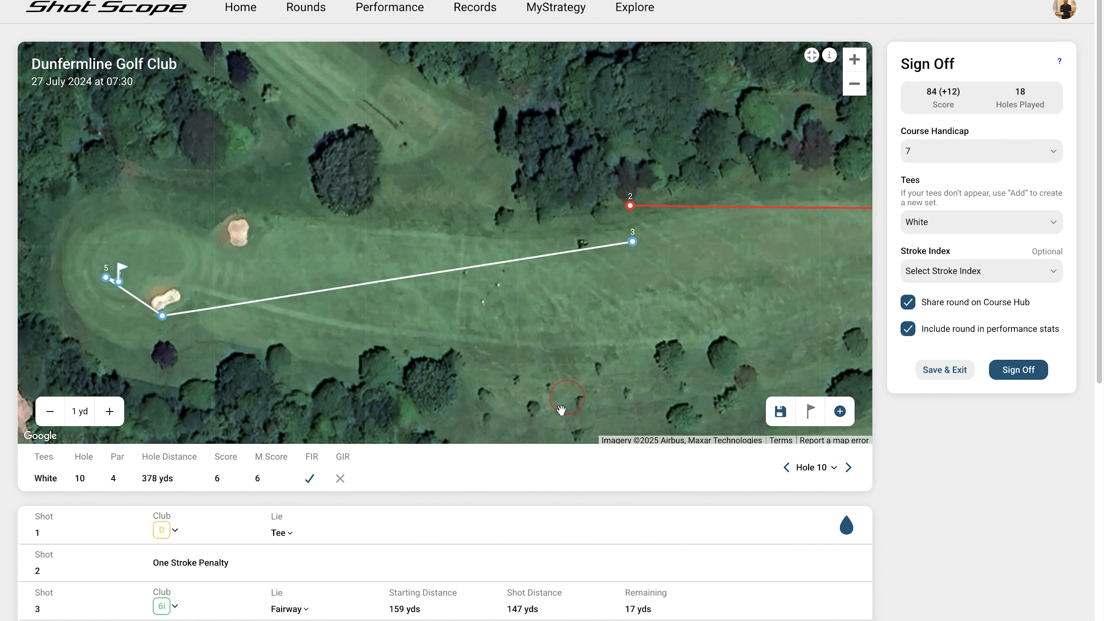
- Examine hole 10's shot list and map for how the penalty drop and the shot 3 entry are recorded
scroll(966, 515, down, 4)
scroll(892, 411, down, 1)
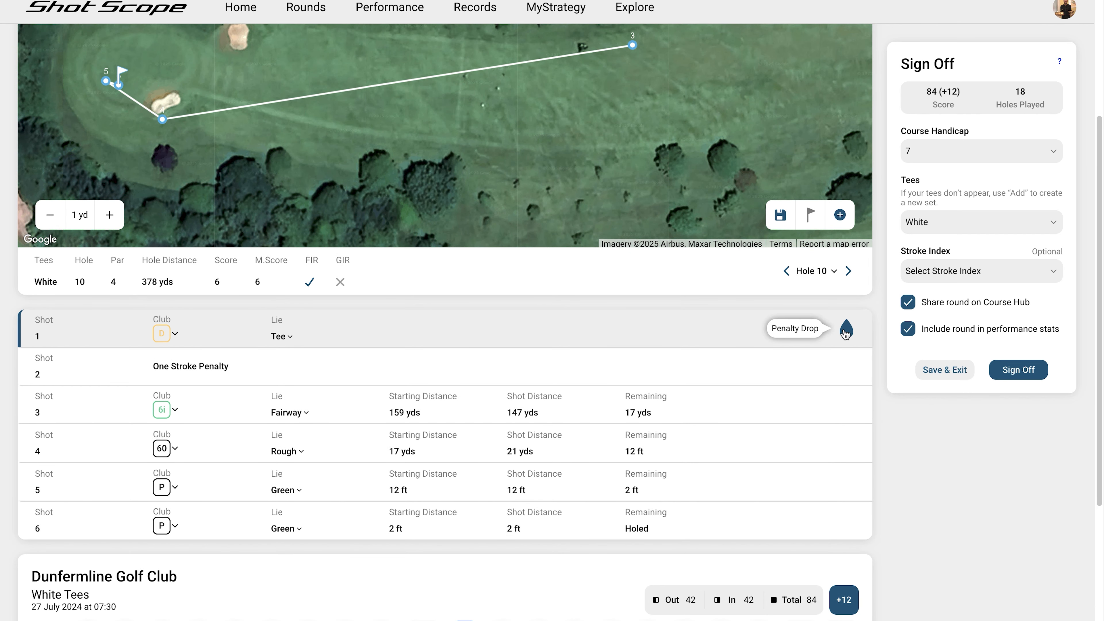
scroll(1002, 501, up, 5)
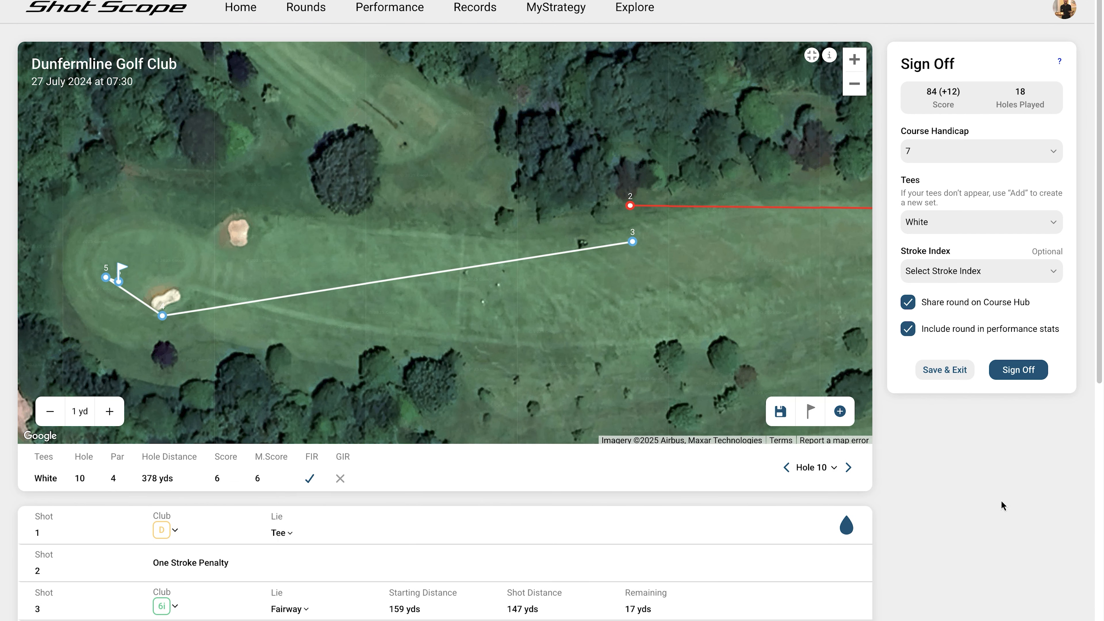
drag(783, 306, 391, 344)
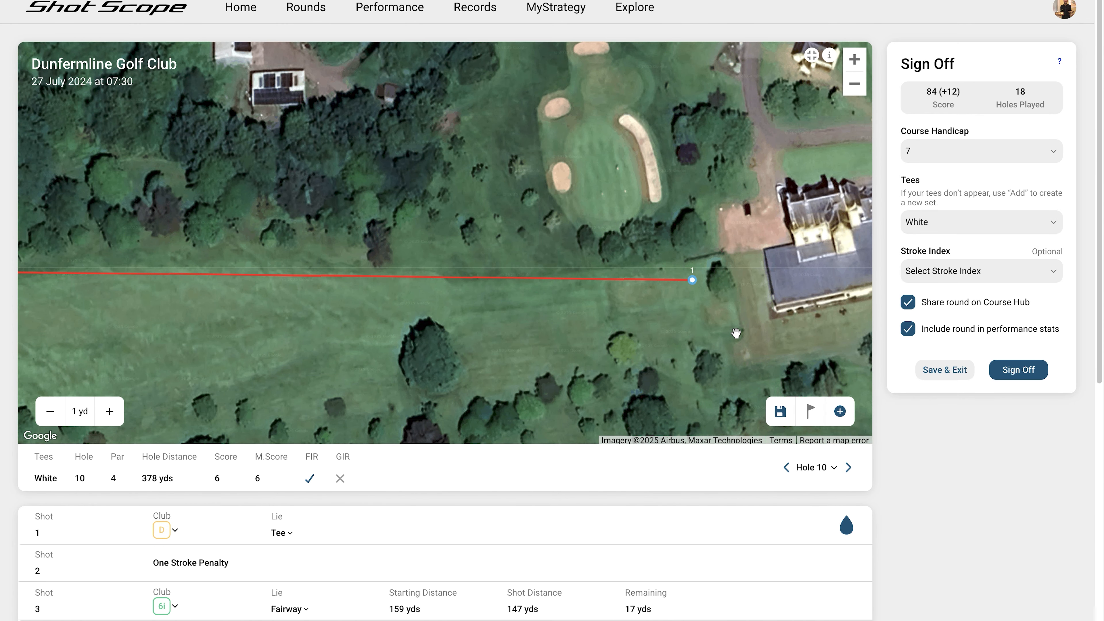
mouse_move(399, 346)
mouse_down()
mouse_move(782, 334)
mouse_move(444, 363)
mouse_up()
click(515, 303)
scroll(539, 529, down, 4)
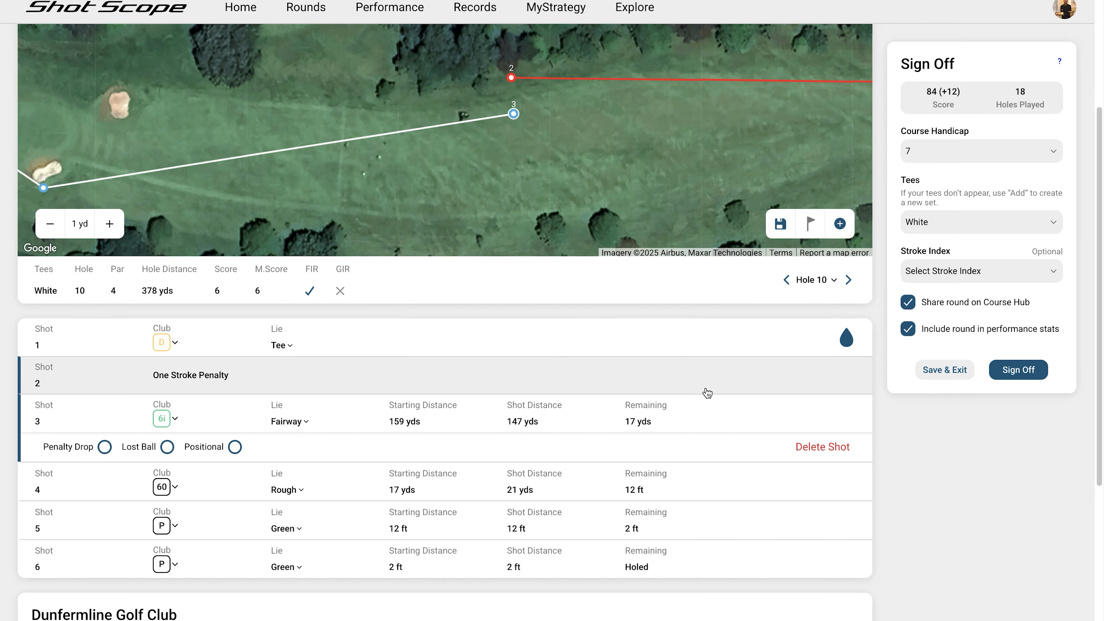
scroll(707, 393, up, 4)
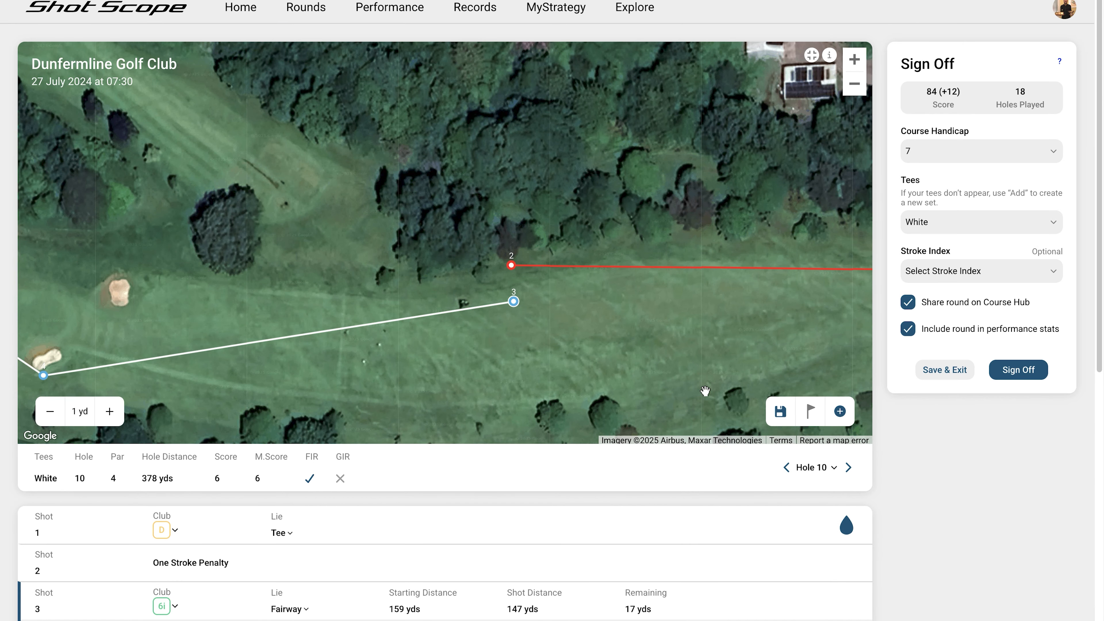
- Add a two-stroke penalty to hole 10 on the fairway, after the 6i shot, and check it in the shot list
click(840, 411)
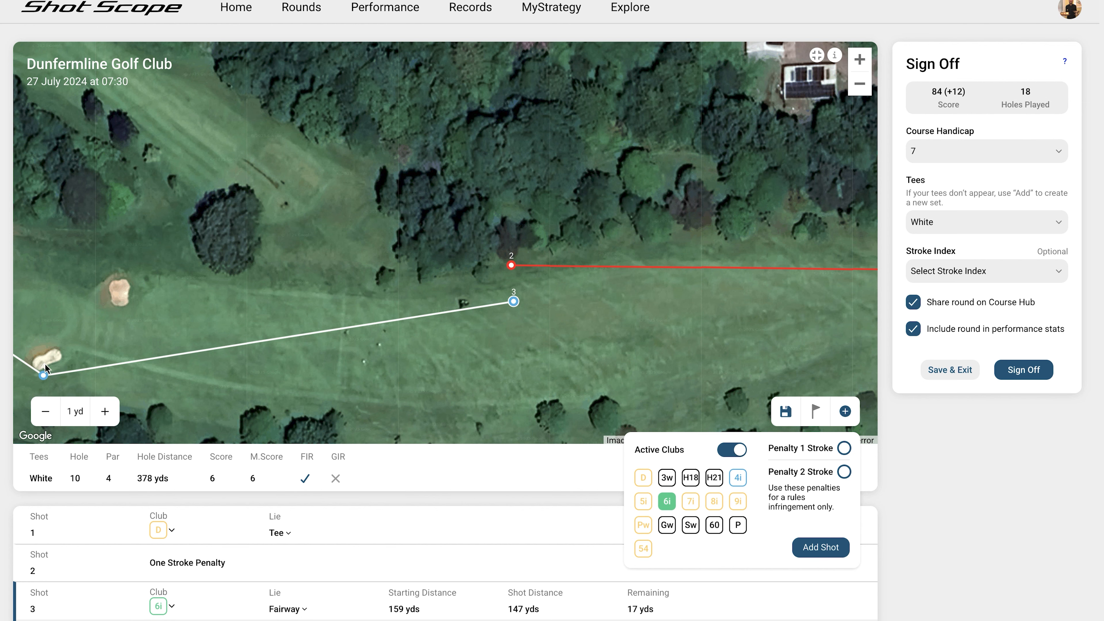
click(821, 548)
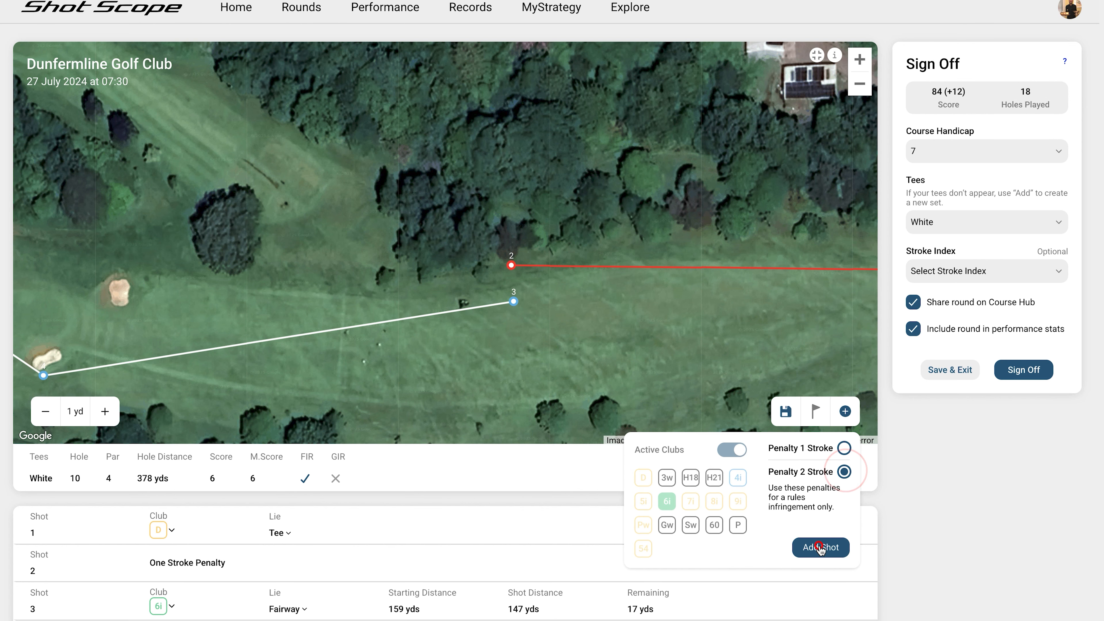
scroll(452, 493, down, 8)
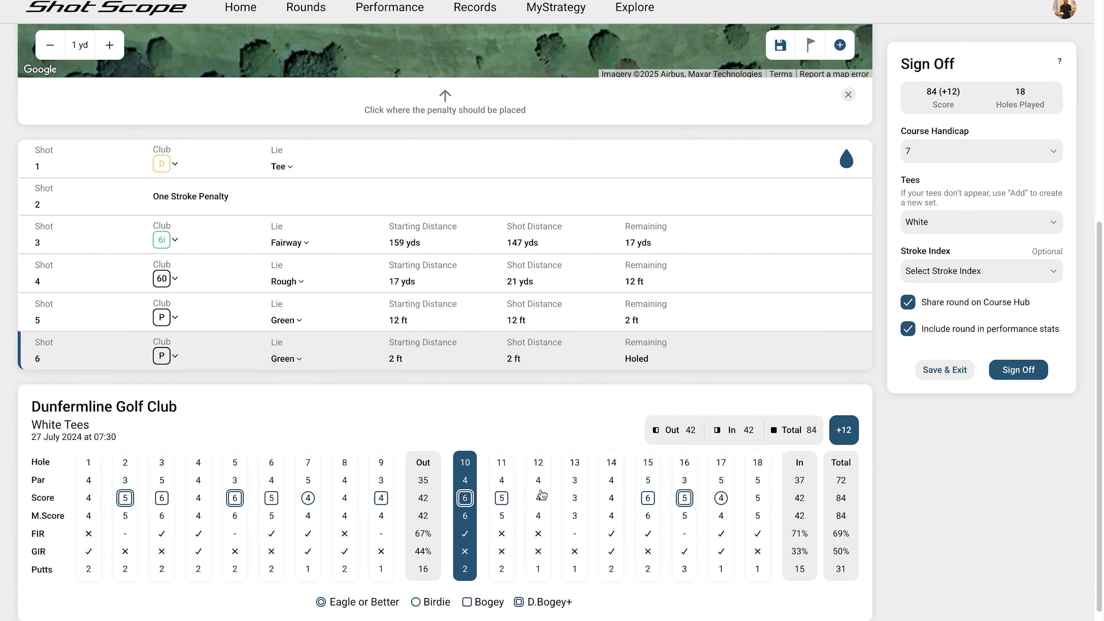
scroll(408, 334, up, 8)
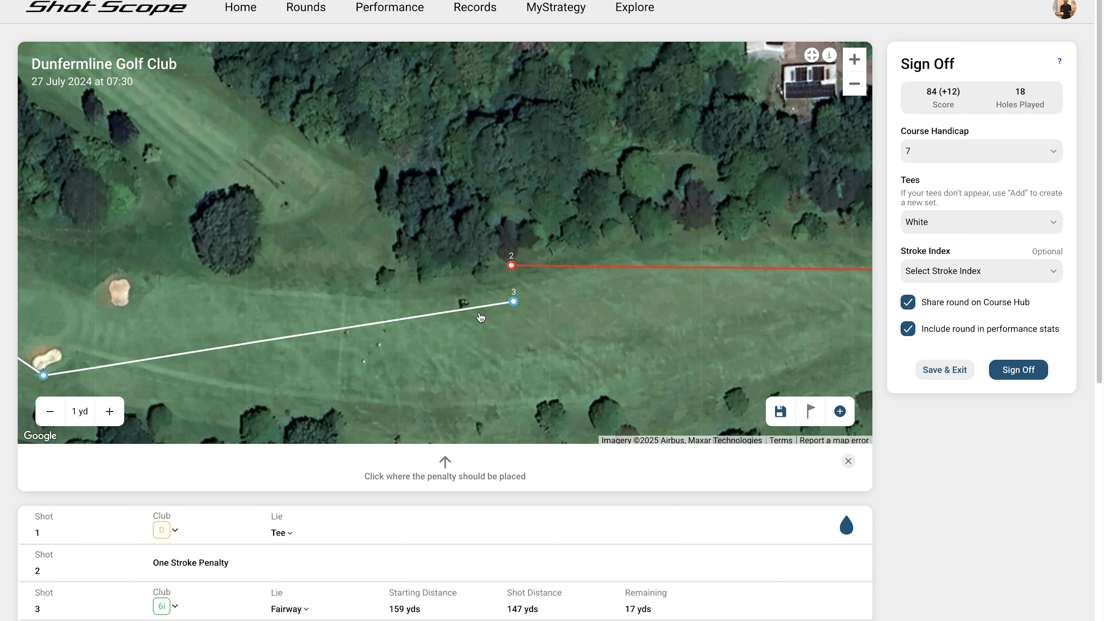
click(477, 344)
scroll(515, 366, down, 5)
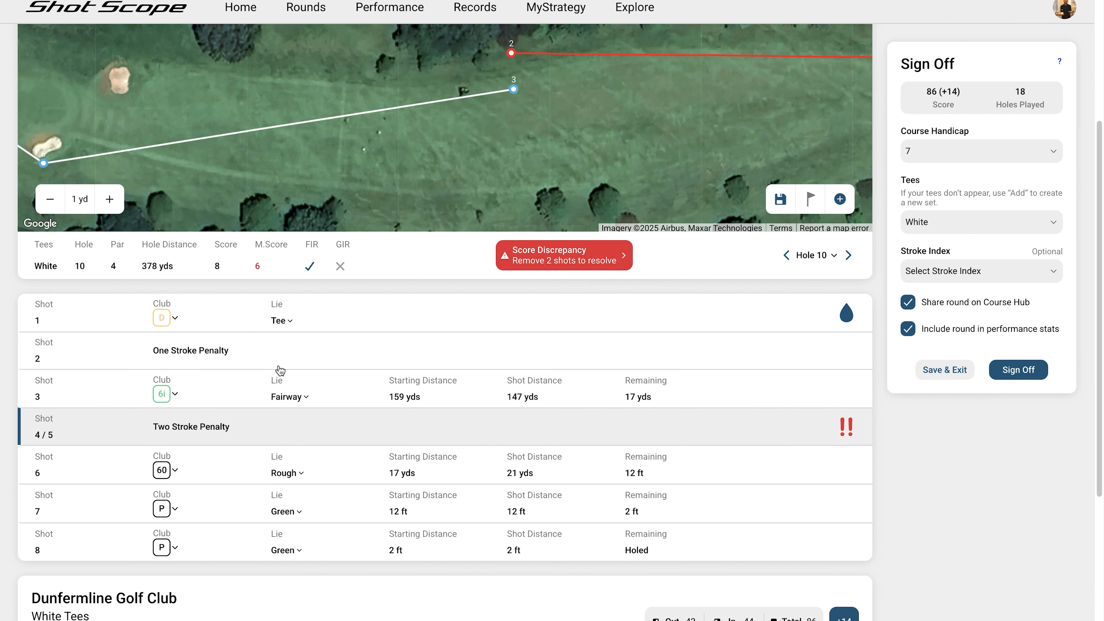
- Resolve hole 10's score discrepancy by setting its manual score to 8
scroll(546, 393, up, 5)
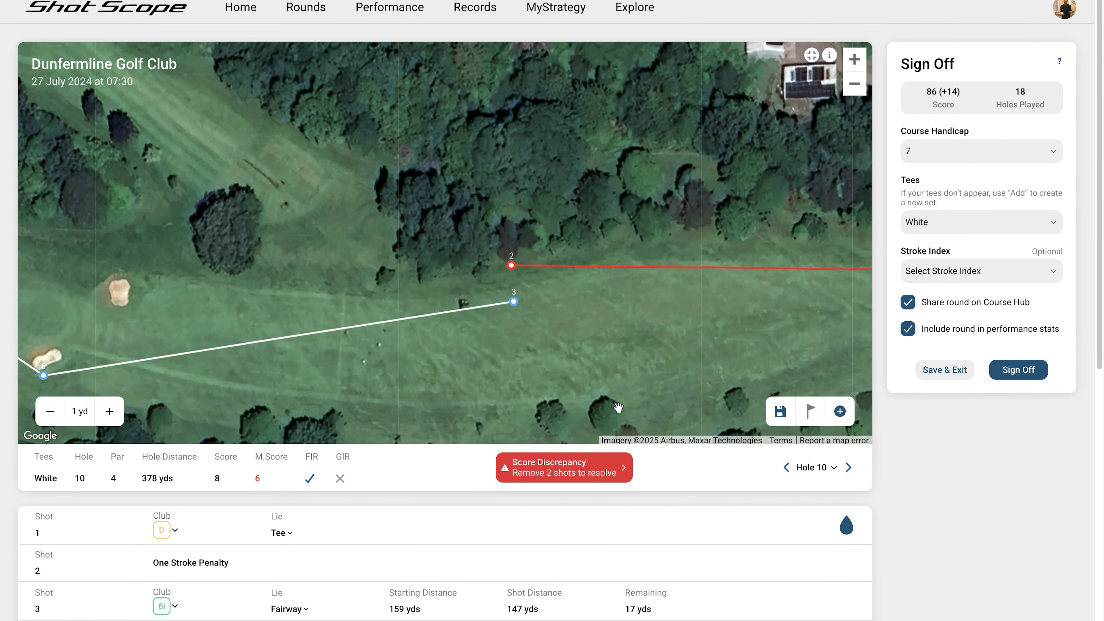
click(587, 477)
click(696, 343)
click(696, 342)
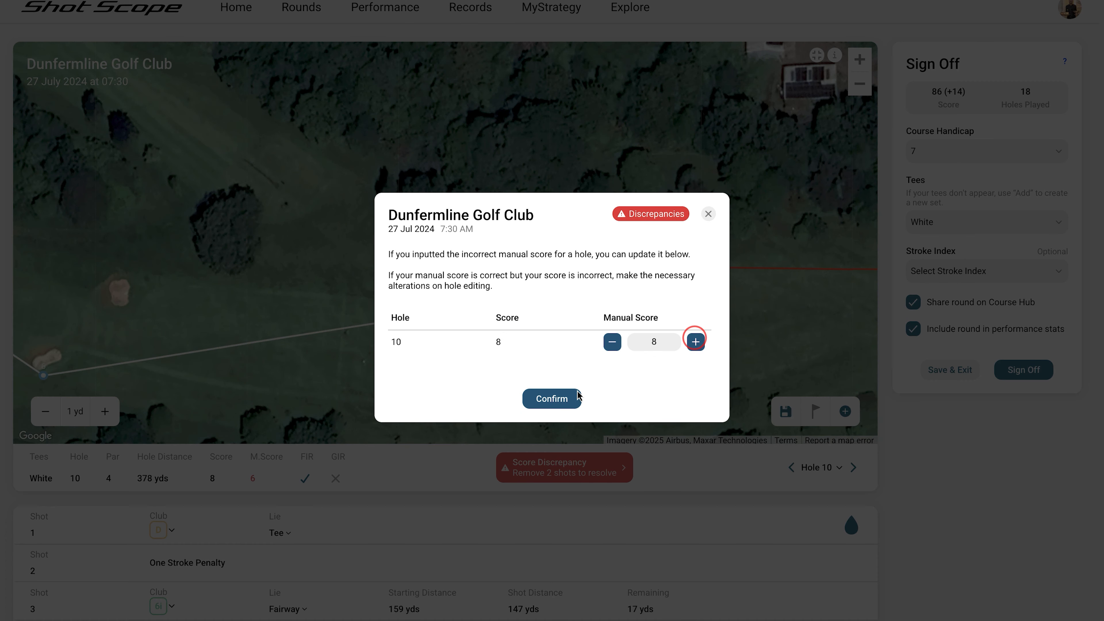
click(552, 398)
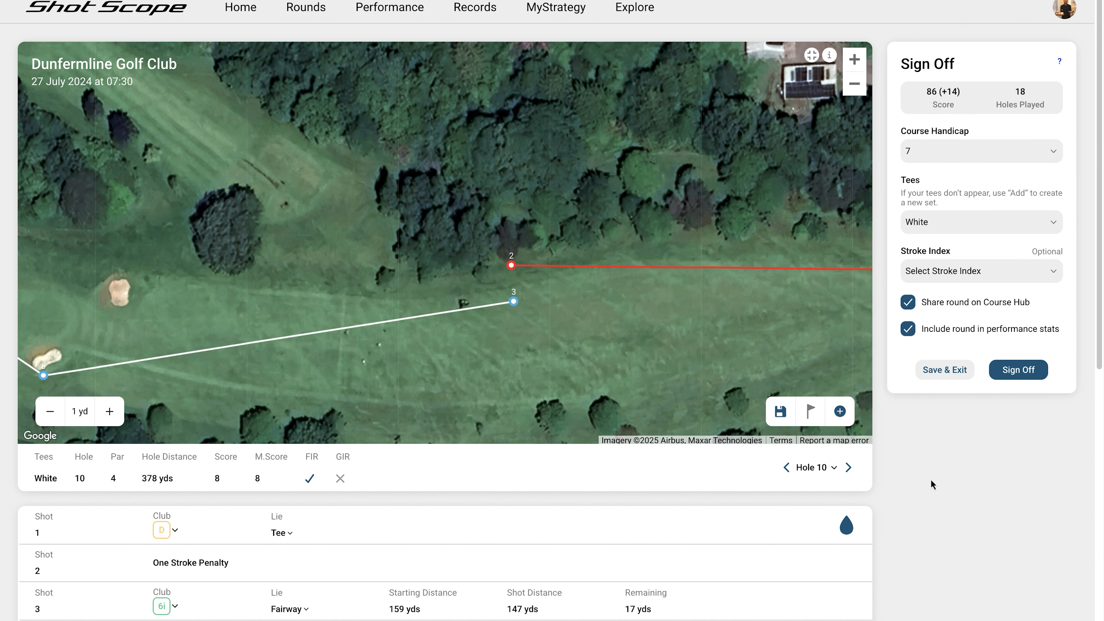
- Open hole 11 and nudge its shot 2 marker beside the trees, about 206 yds from the tee
click(848, 469)
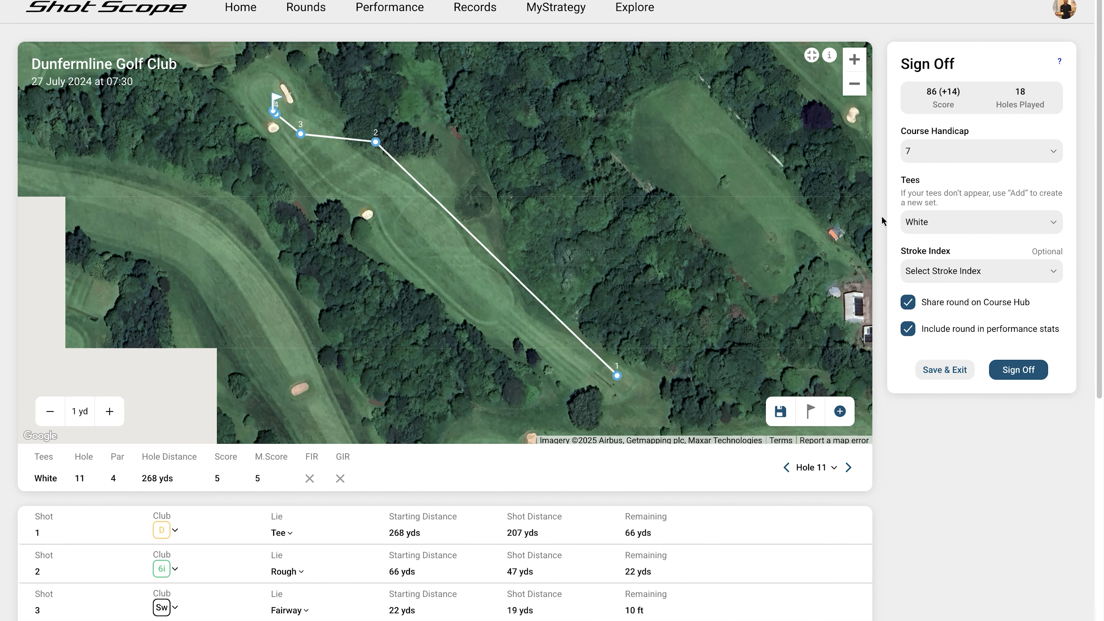
drag(377, 144, 373, 146)
scroll(368, 132, up, 3)
scroll(368, 133, up, 2)
drag(392, 198, 390, 197)
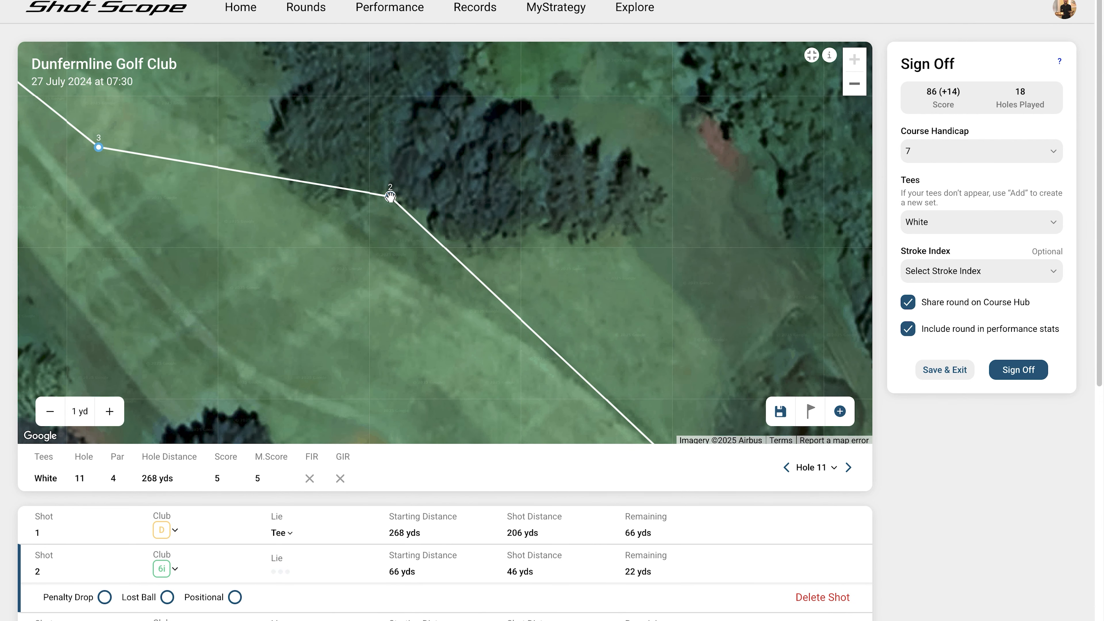
- Move hole 11's pin to the far part of the green and place shot 5 beside it as a short tap-in
click(812, 415)
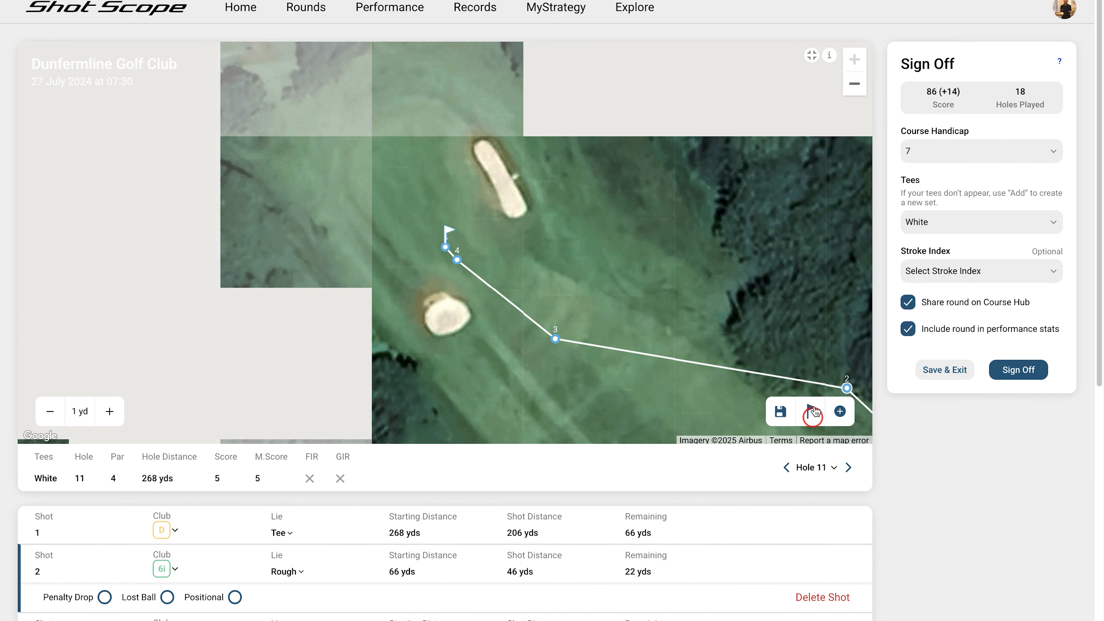
mouse_move(443, 235)
mouse_down()
mouse_move(378, 179)
mouse_move(402, 170)
mouse_up()
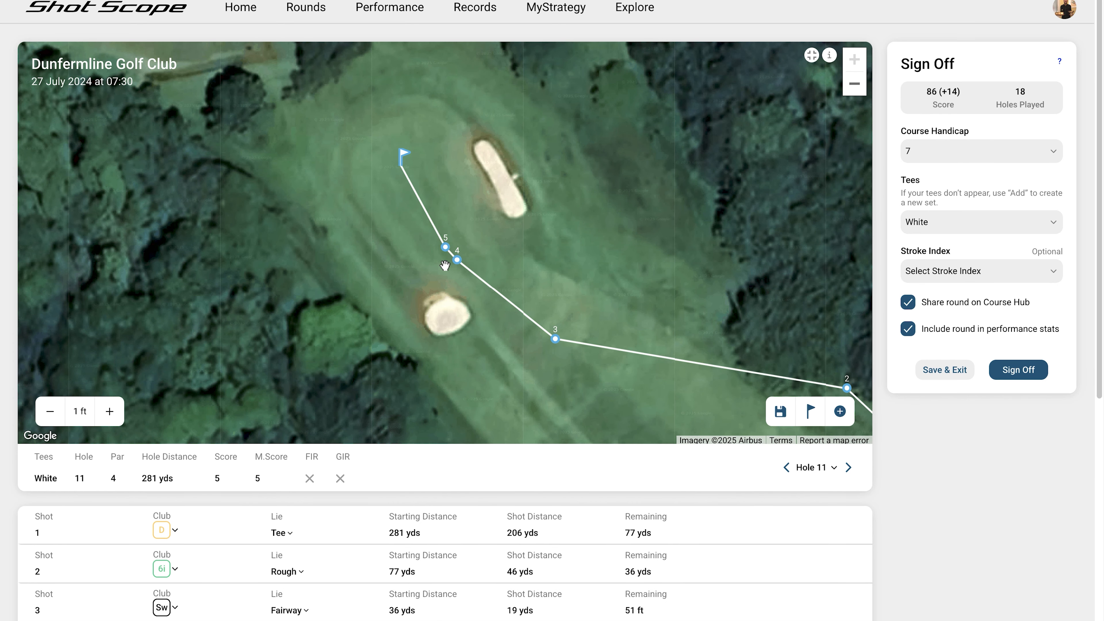
mouse_move(445, 247)
mouse_down()
mouse_move(400, 220)
mouse_move(391, 189)
mouse_move(404, 153)
mouse_up()
click(743, 421)
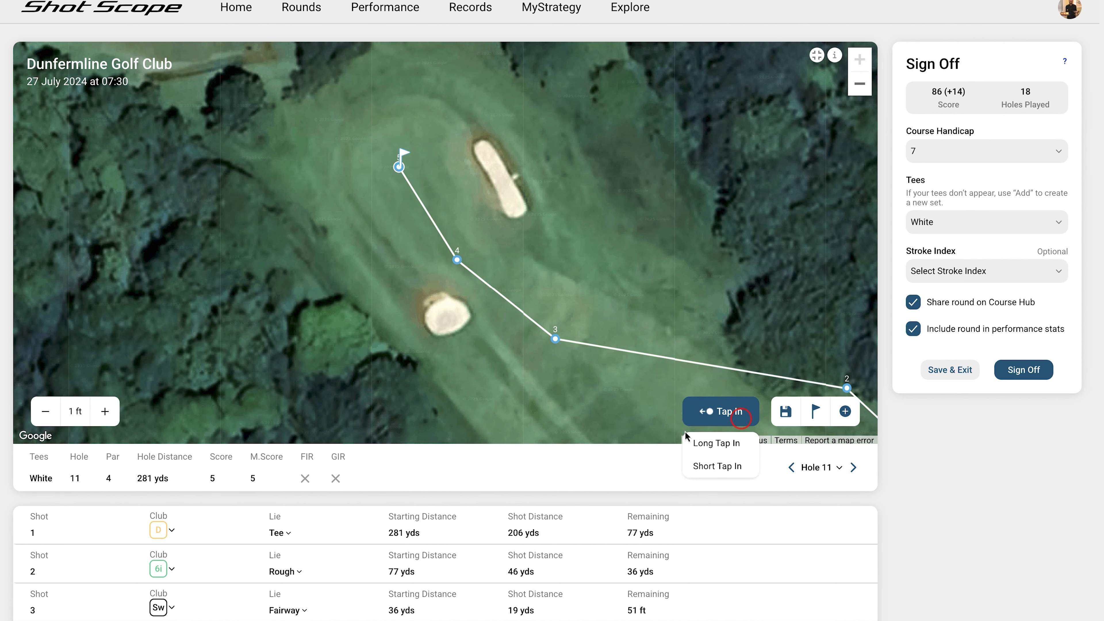
click(719, 465)
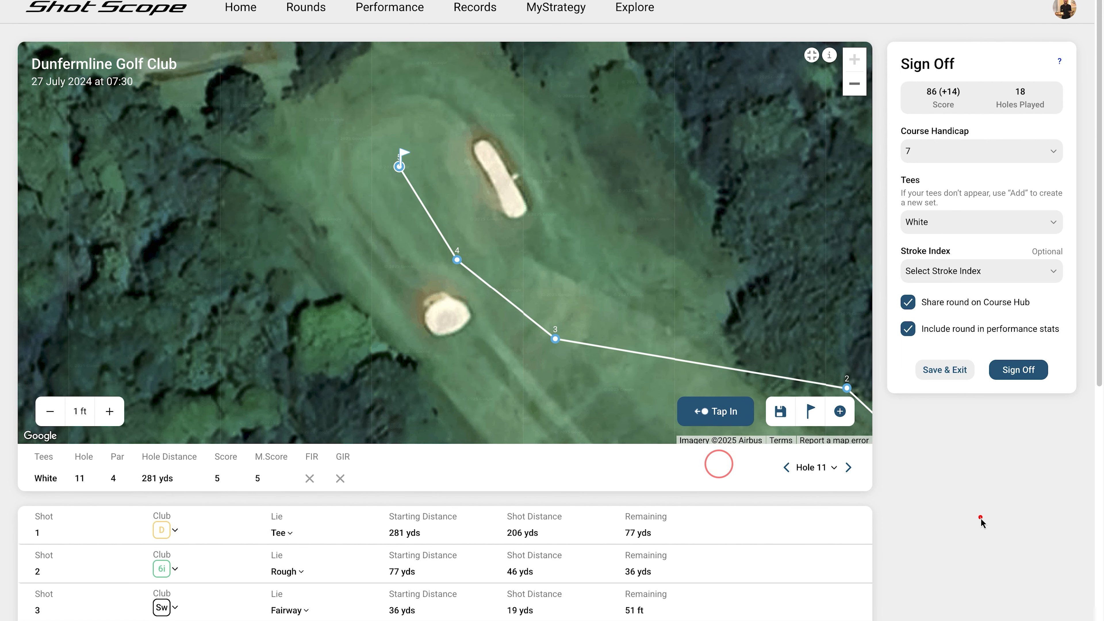
click(981, 518)
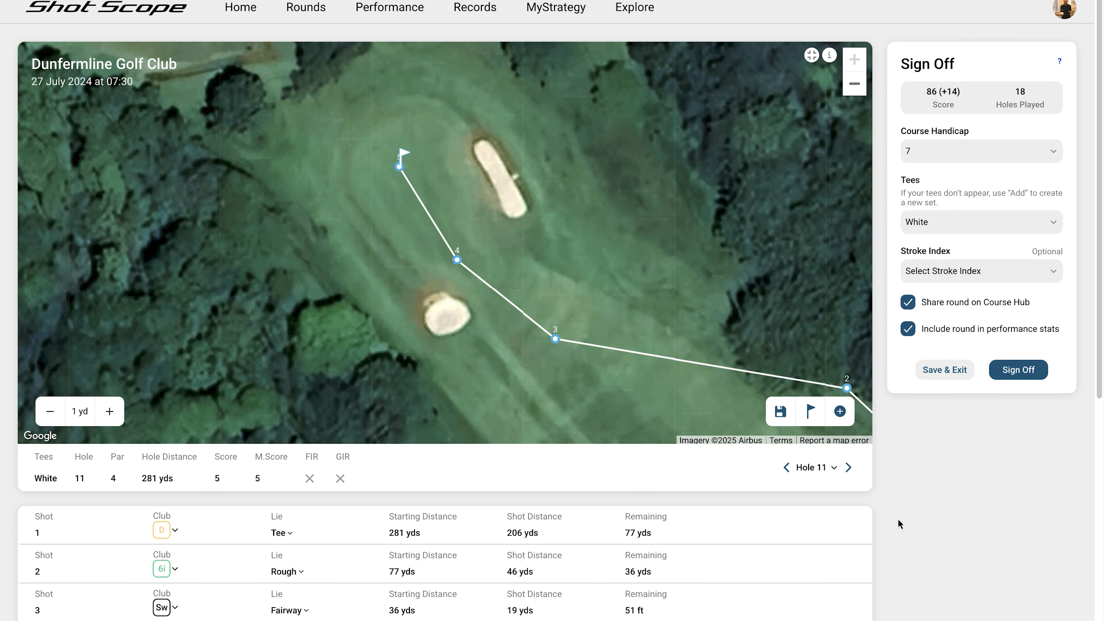
- Open hole 1 and move its shot 2 marker out of the trees onto the fairway, about 203 yds from the tee
scroll(895, 509, down, 8)
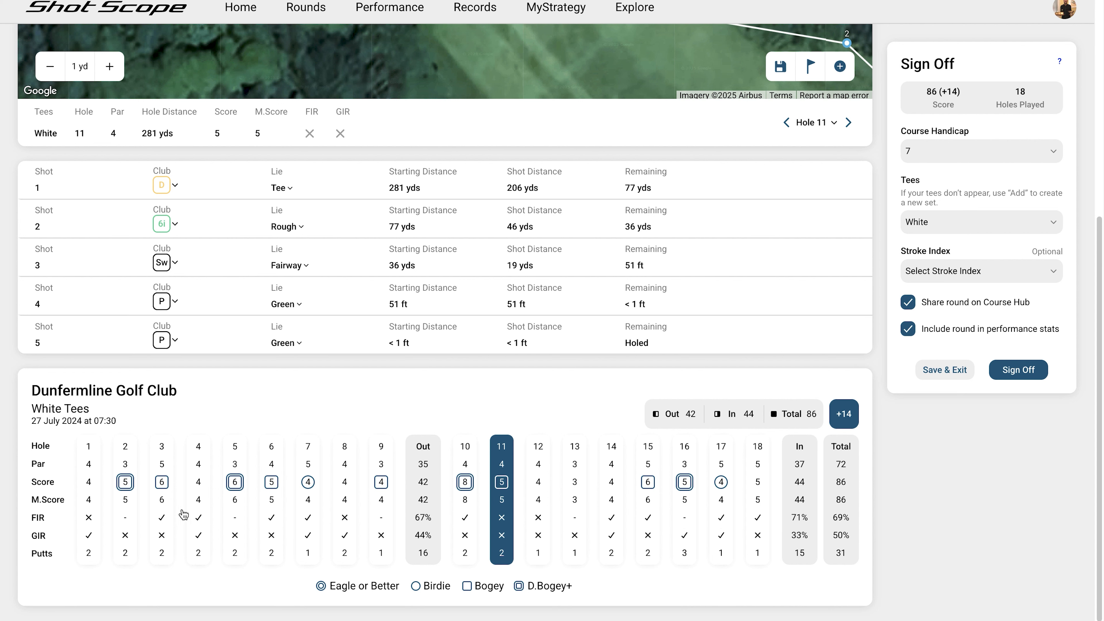
click(92, 522)
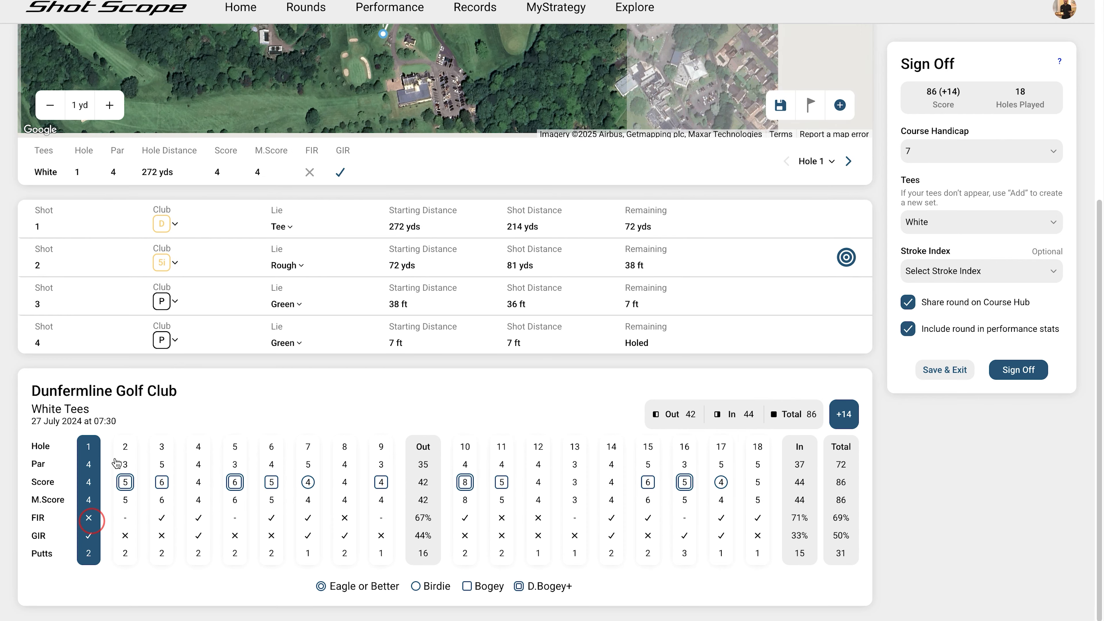
double_click(524, 84)
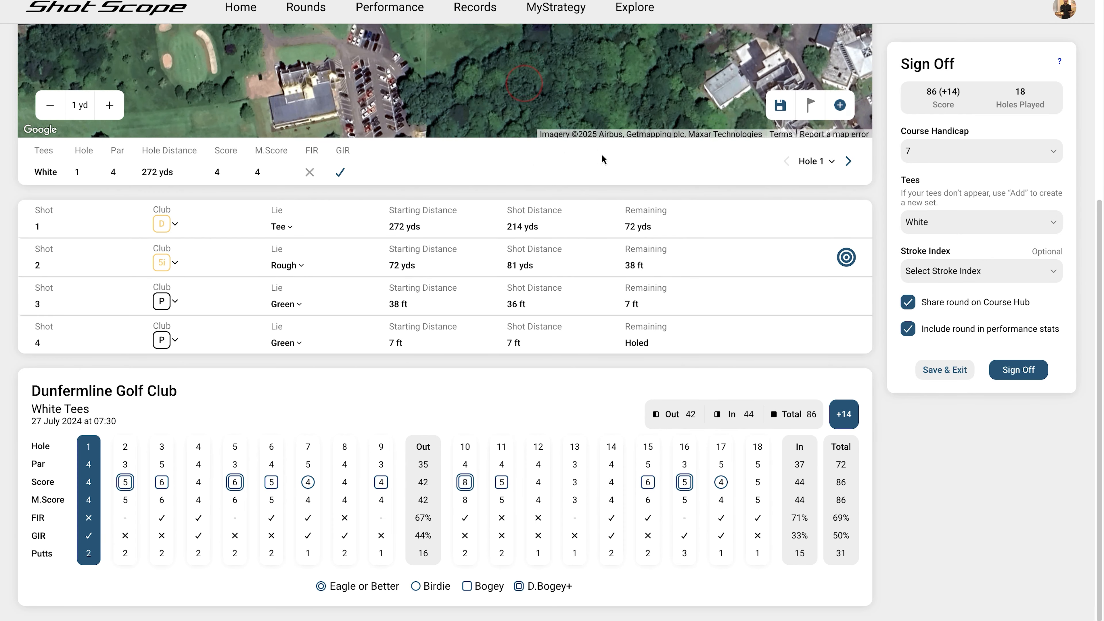
scroll(602, 158, up, 7)
drag(361, 158, 420, 237)
scroll(419, 237, up, 4)
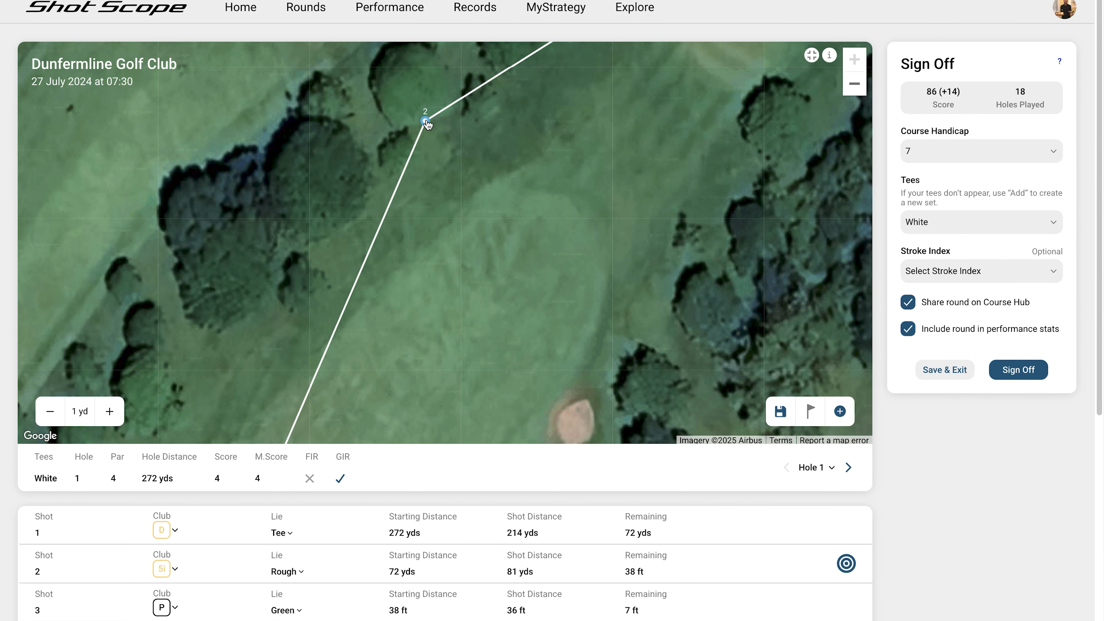
mouse_move(428, 124)
mouse_down()
mouse_move(481, 212)
mouse_move(445, 207)
mouse_up()
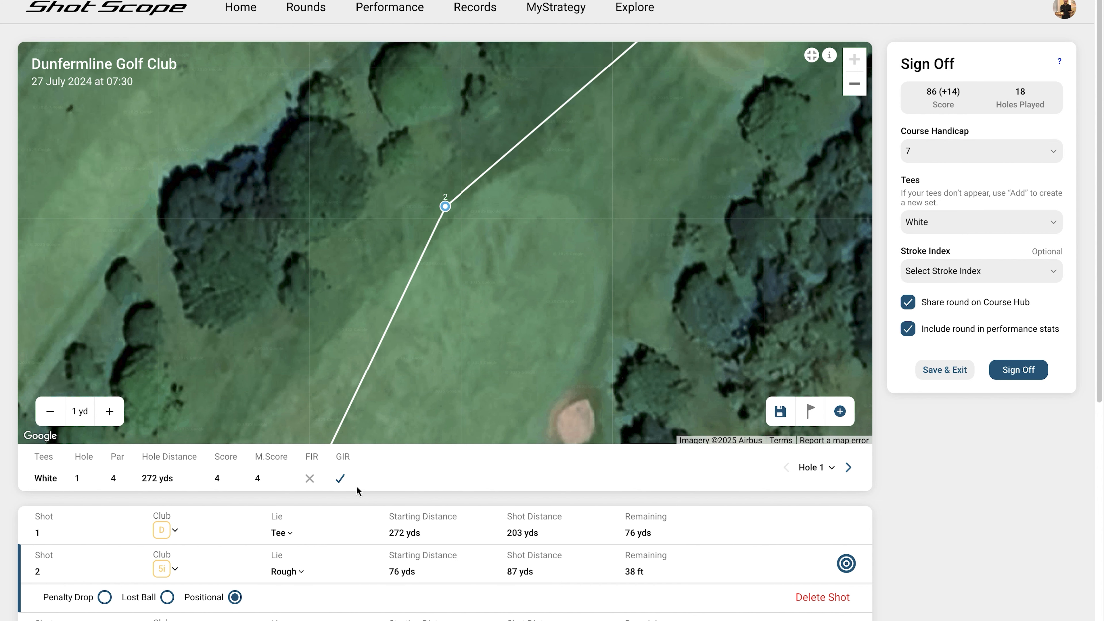
- Set the lie of hole 1's shot 2 to Fairway and check the fairway-hit result in the scorecard
click(285, 571)
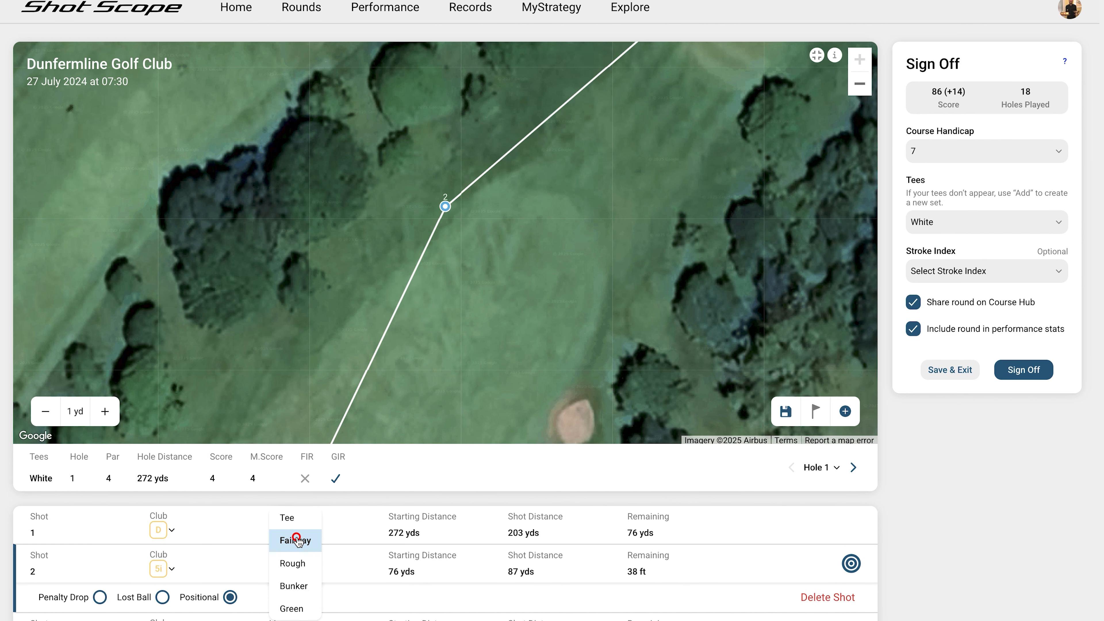
click(296, 541)
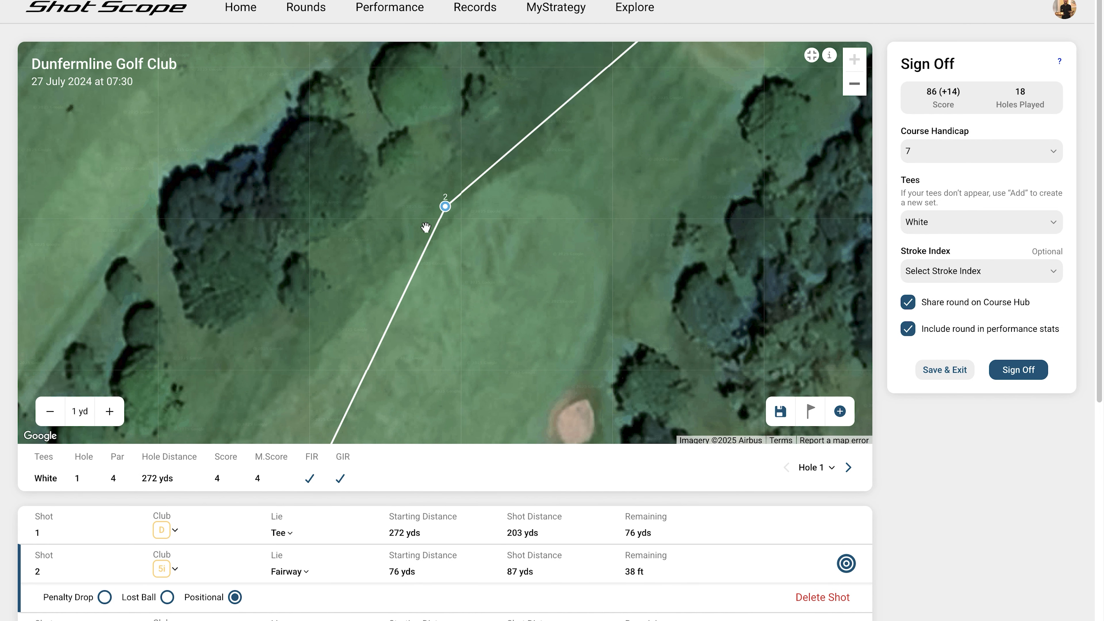
scroll(957, 514, down, 5)
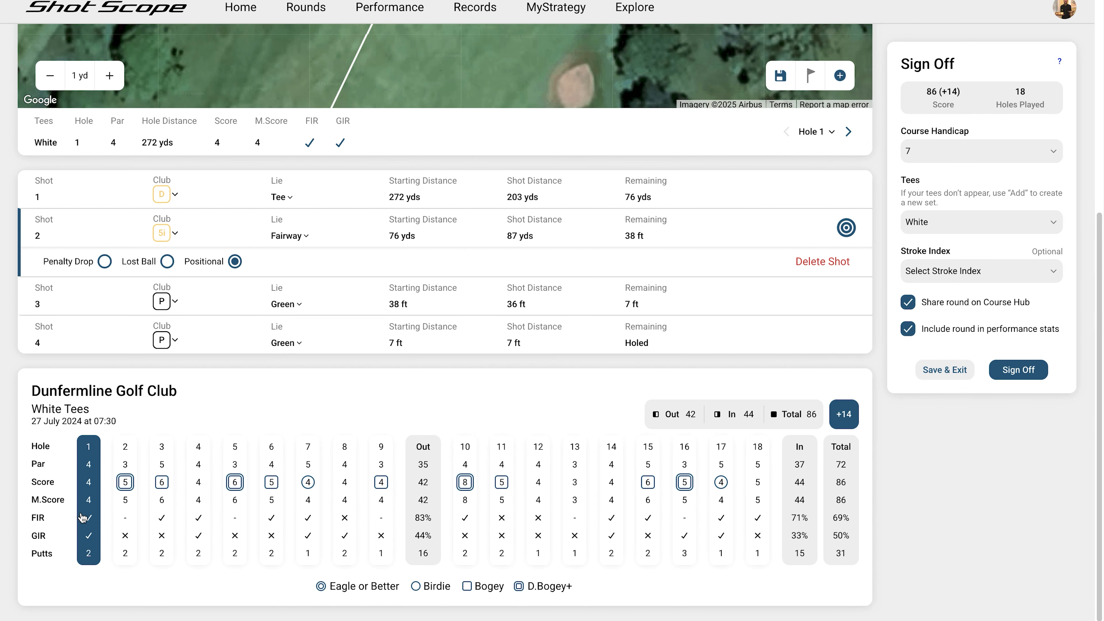
scroll(987, 461, up, 5)
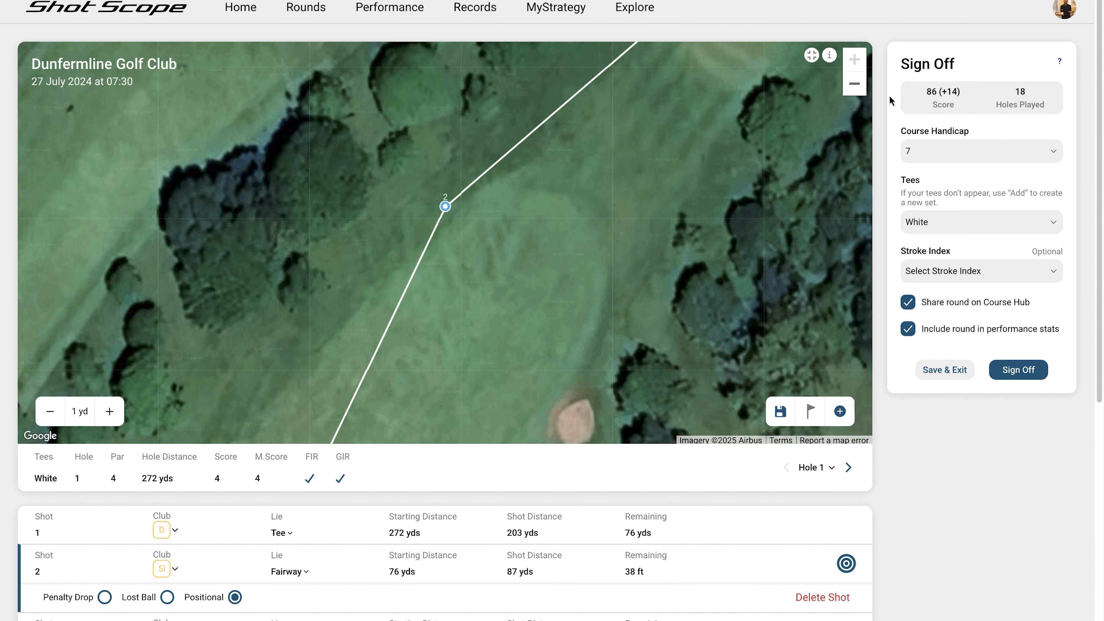
- Examine the available course handicap, tees and stroke index options for signing off, leaving each selection as it is
click(1035, 155)
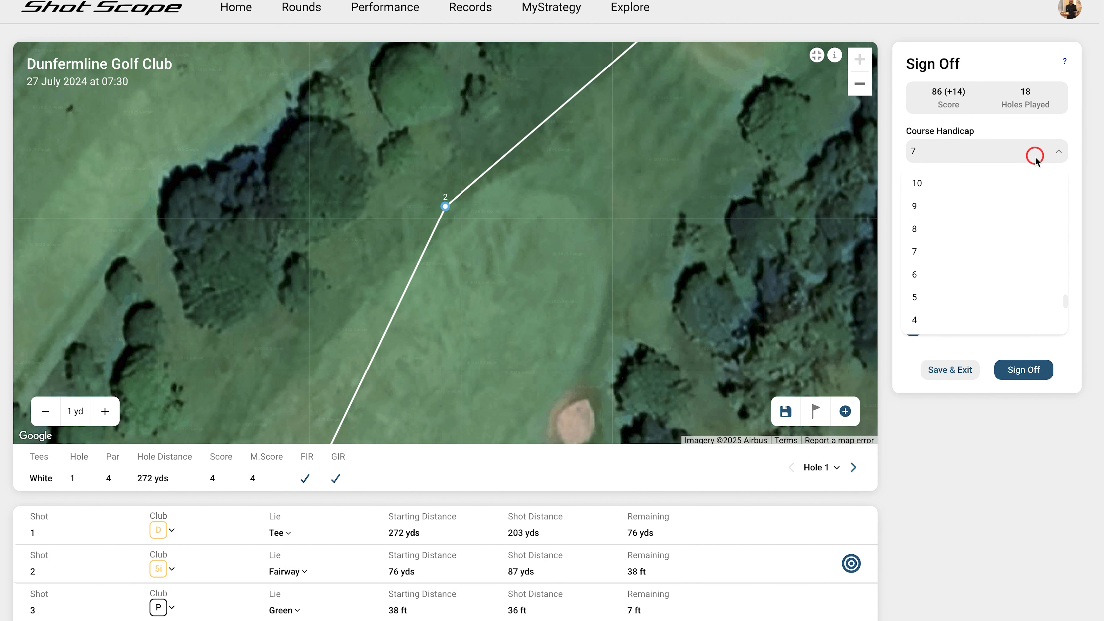
click(1058, 159)
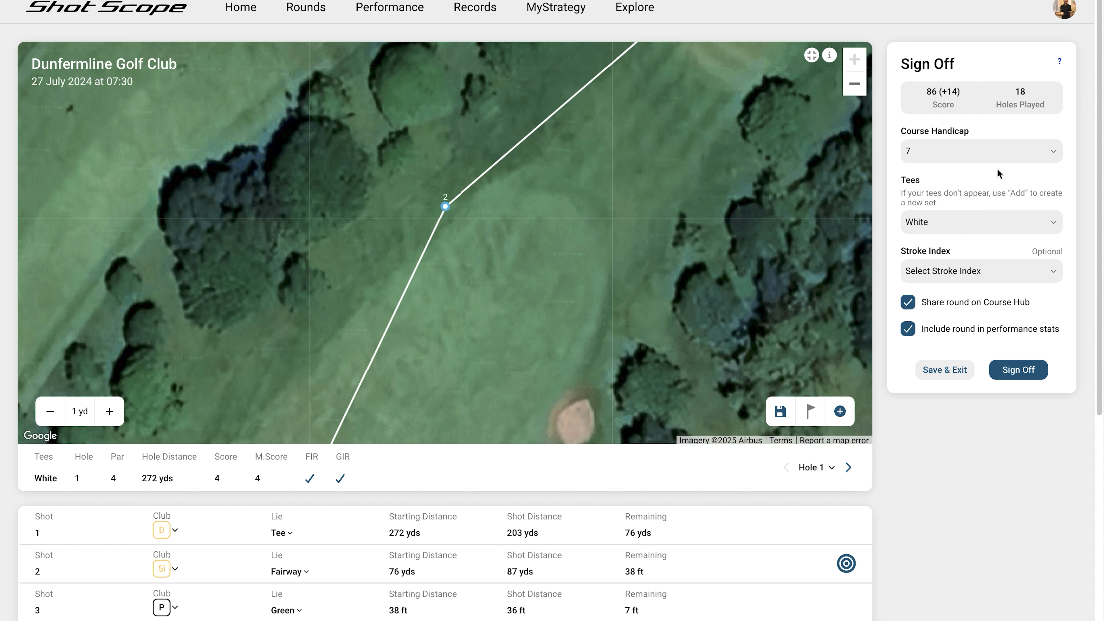
click(921, 224)
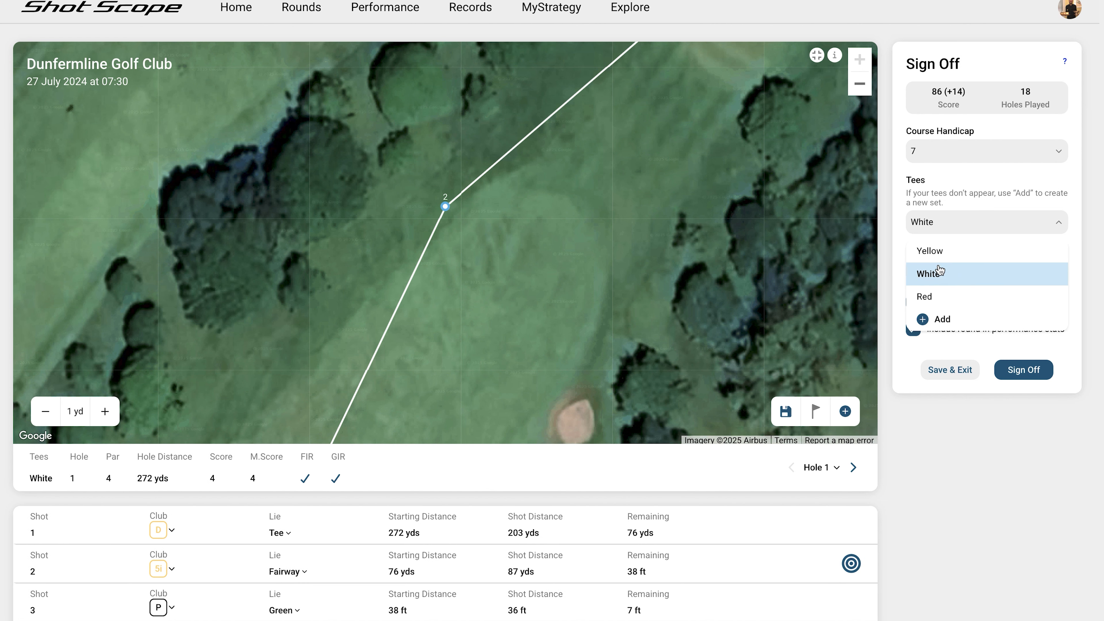
click(953, 216)
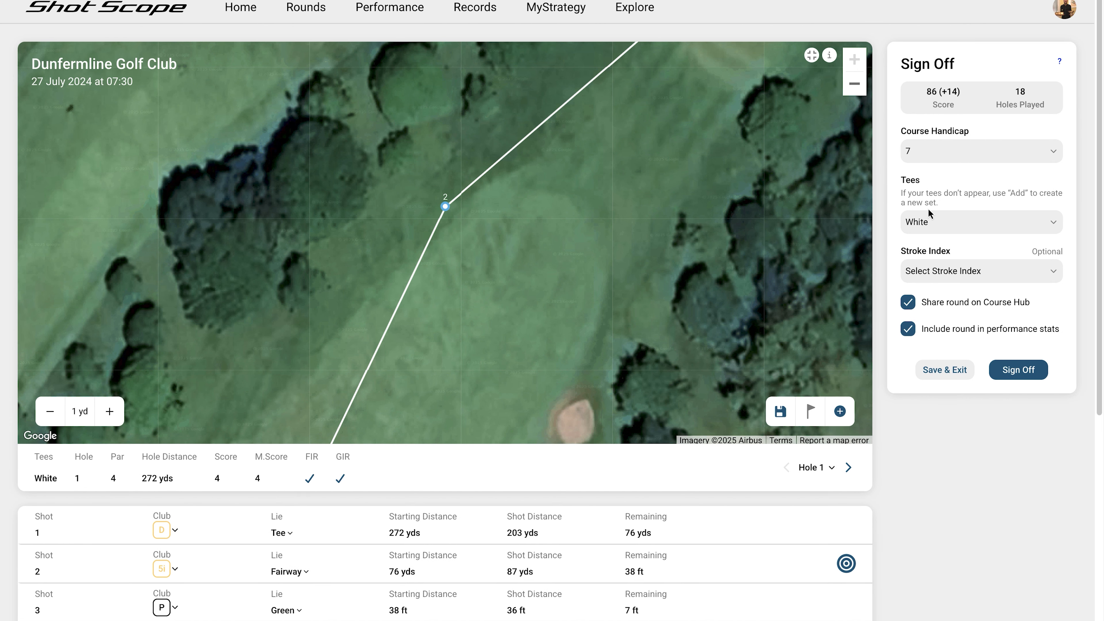
click(1035, 274)
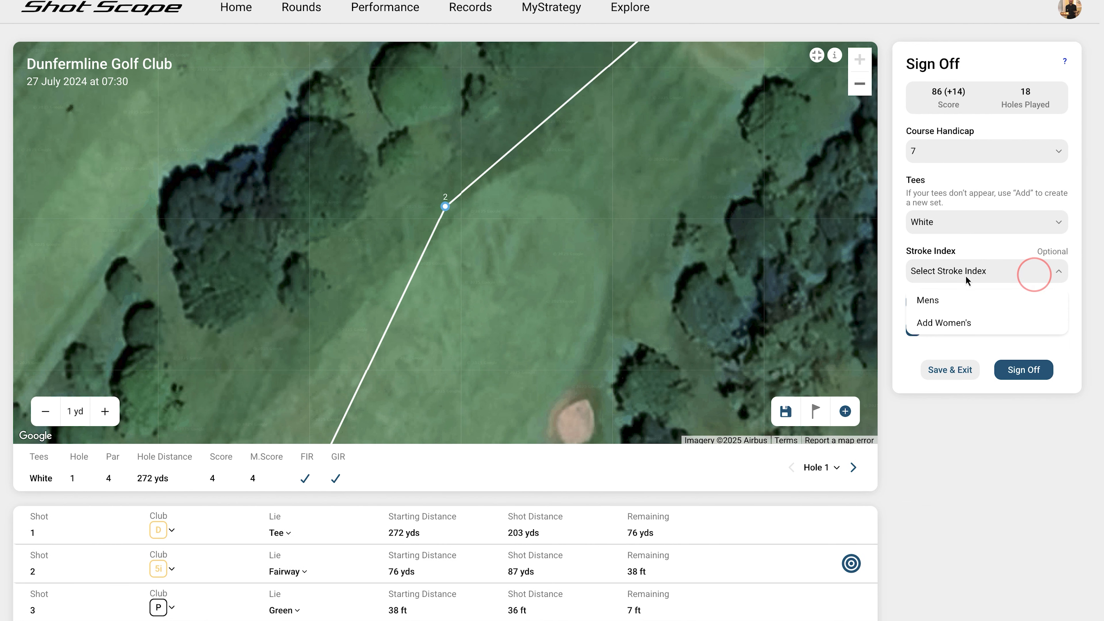
click(982, 274)
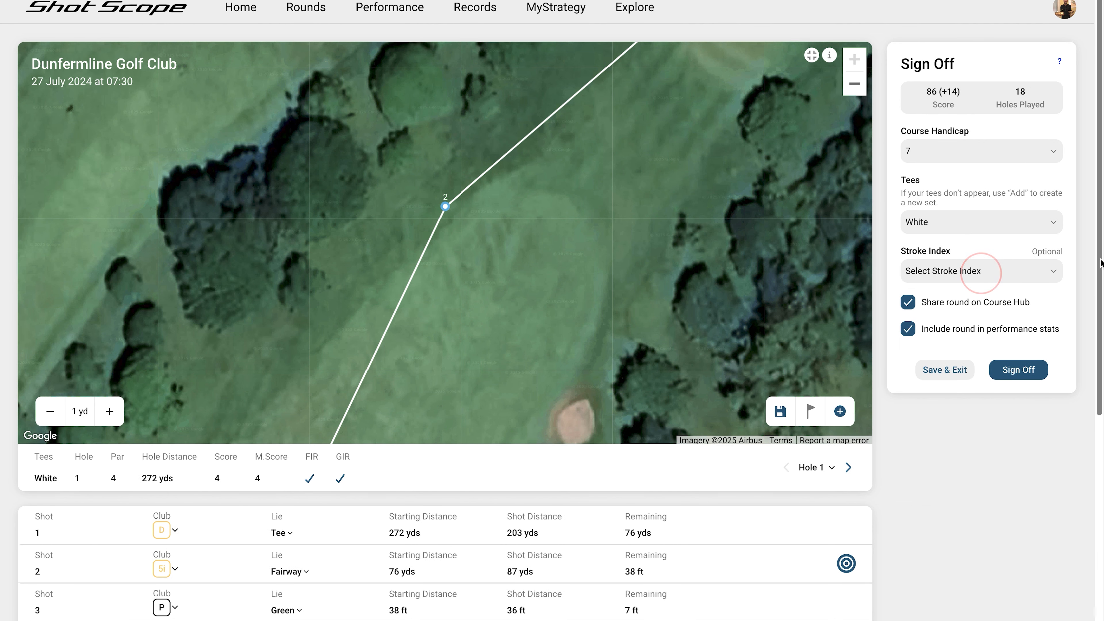